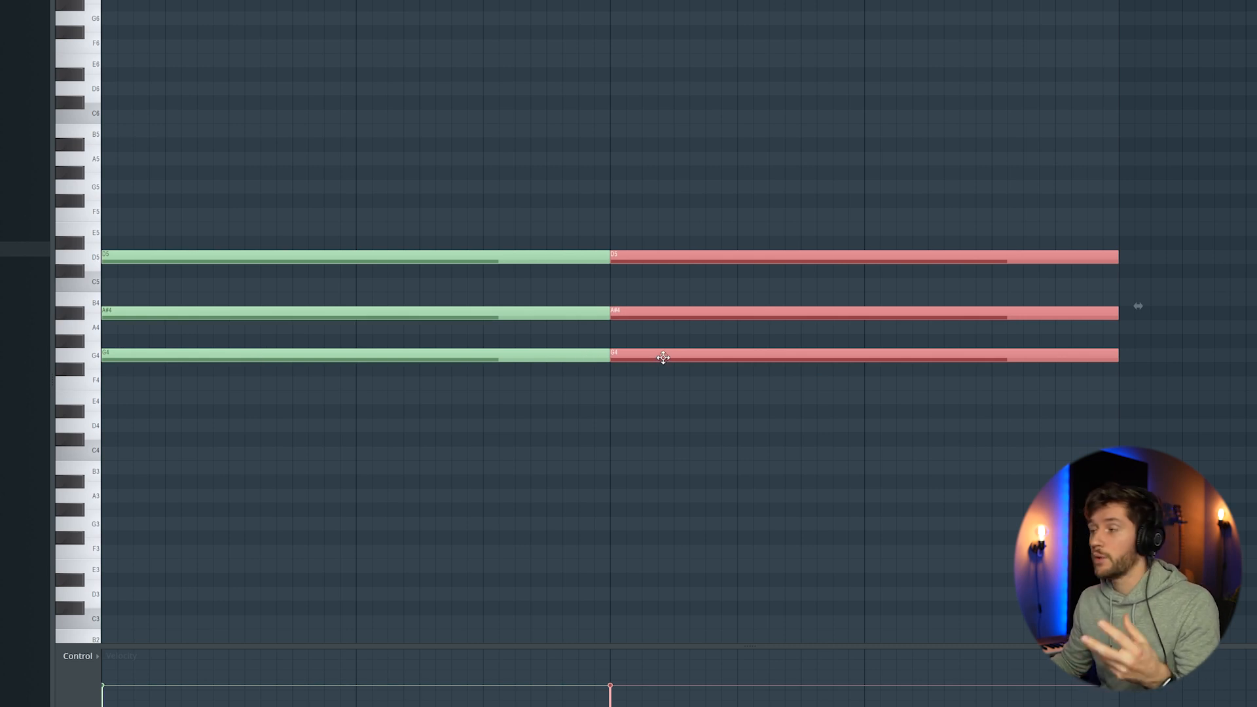
- Lower the second chord to D4, F4 and A4 and play back the two-chord progression
left_click_drag(664, 357, 661, 432)
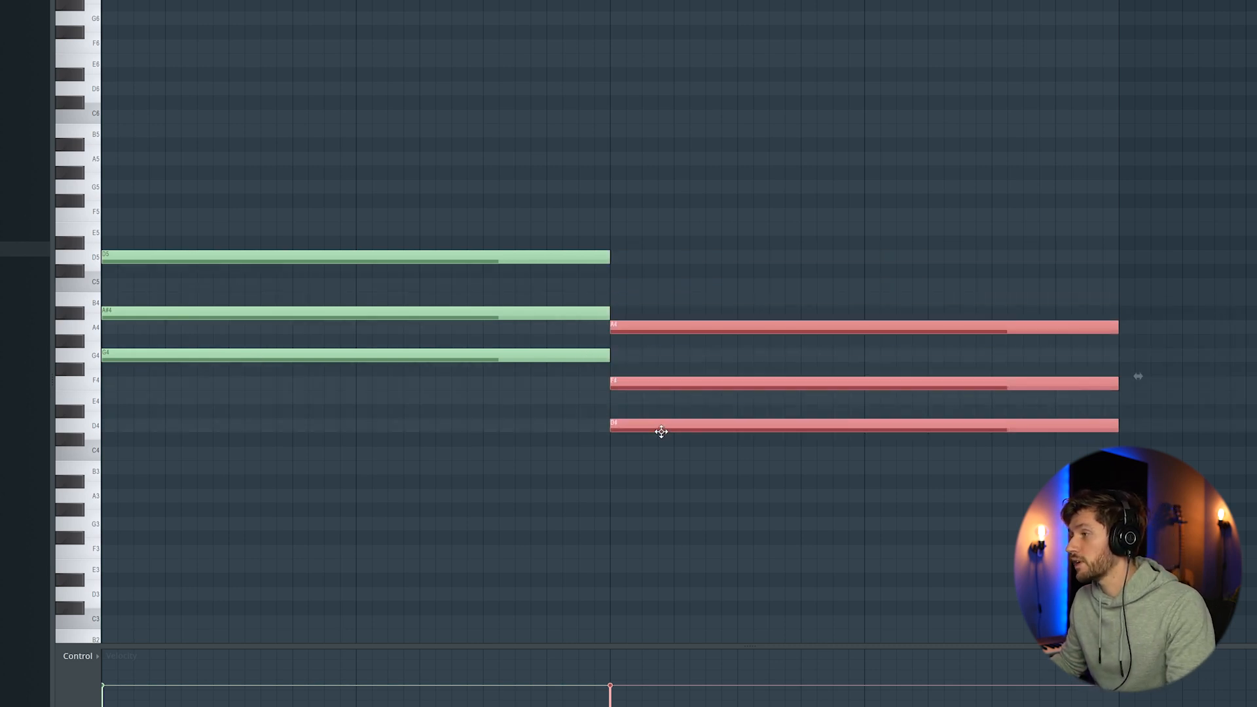
left_click(694, 157)
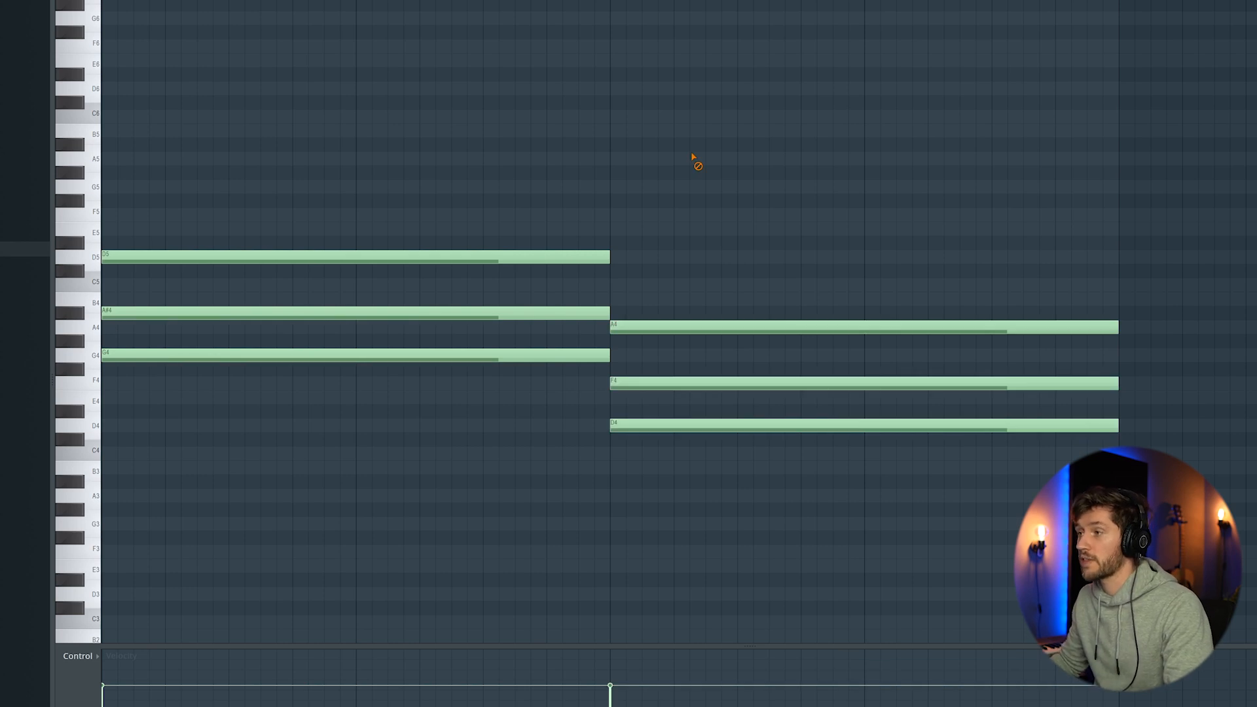
key("space")
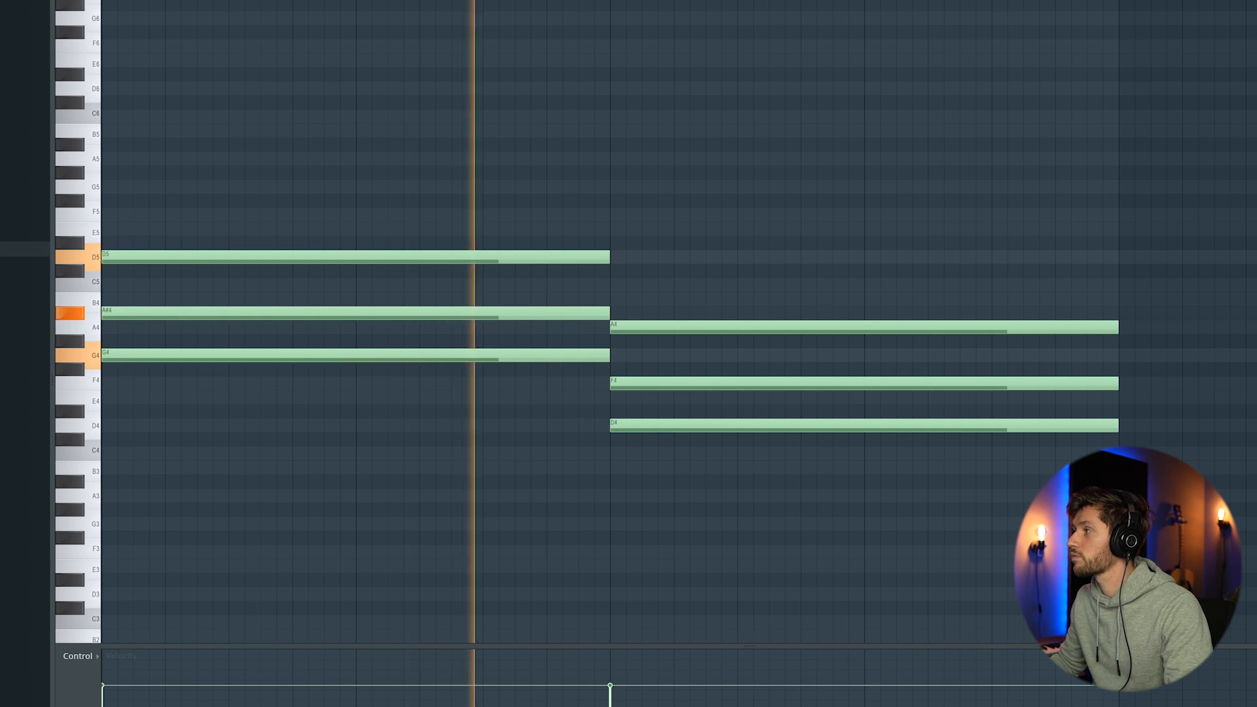
scroll(634, 149, "down", 2)
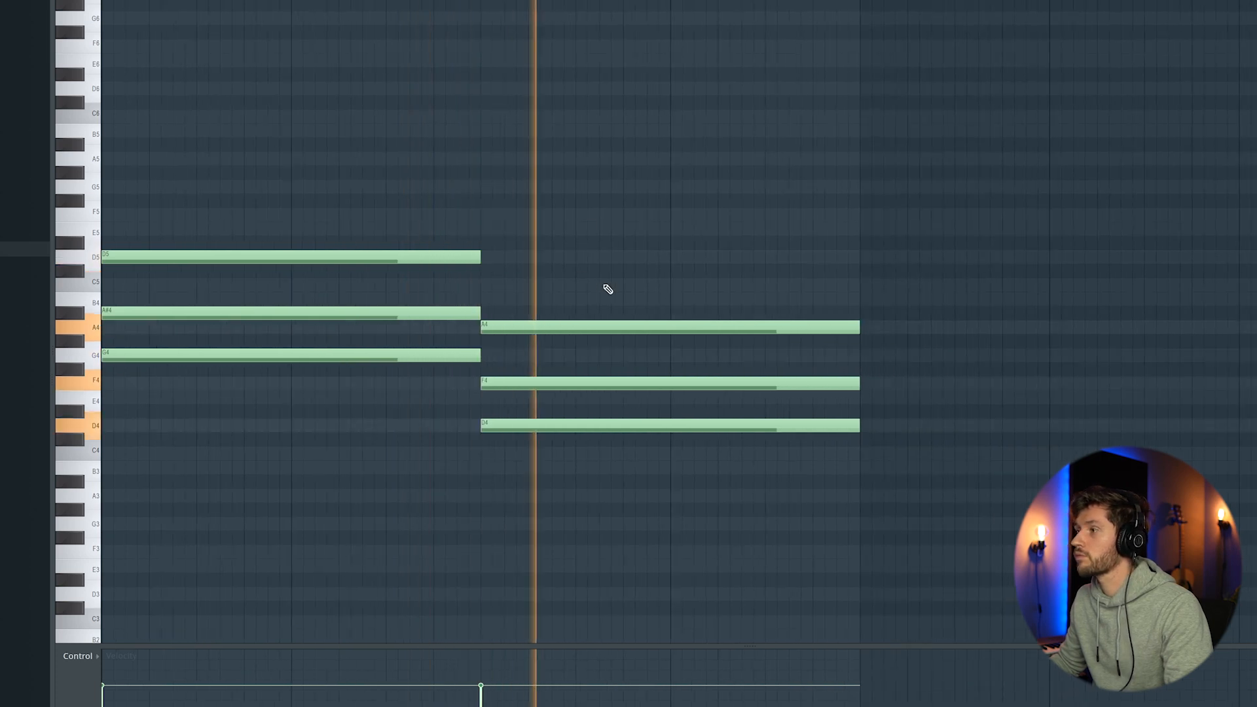
key("space")
- Shorten all chord notes to one bar, repeat each chord in its following bar, and play back the result
left_click_drag(346, 167, 724, 453)
left_click_drag(858, 321, 661, 337)
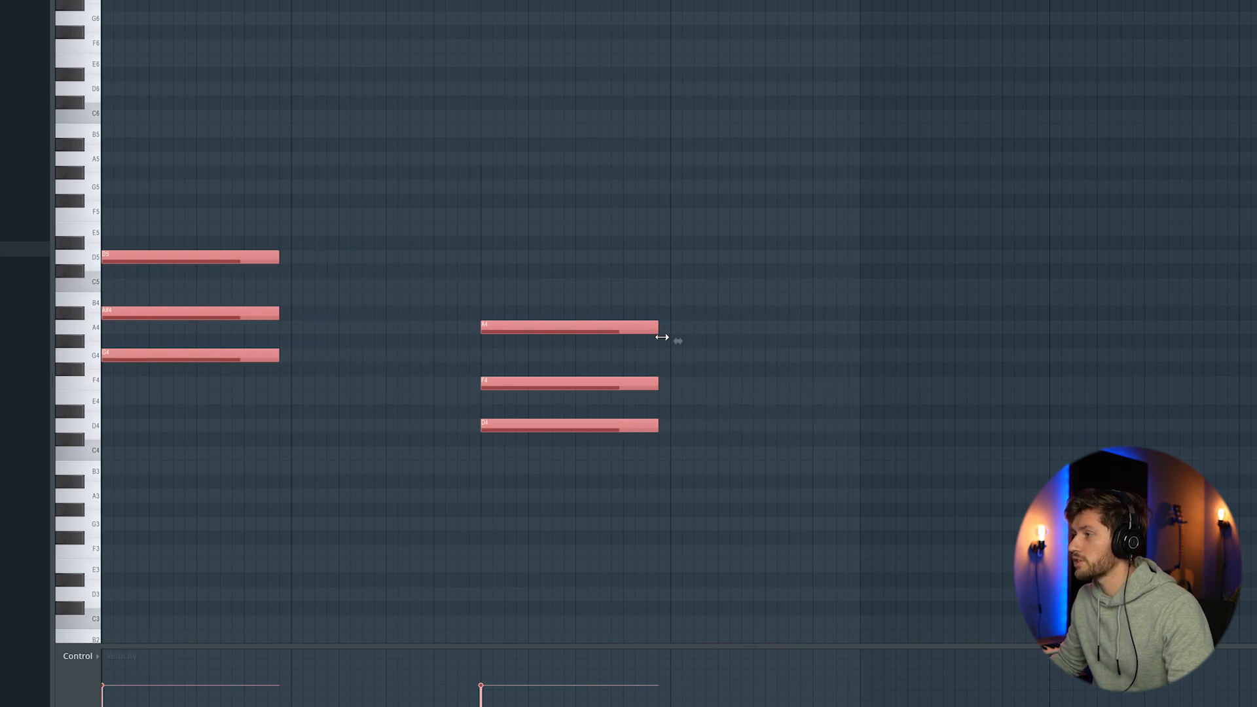
key("ctrl+b")
key("space")
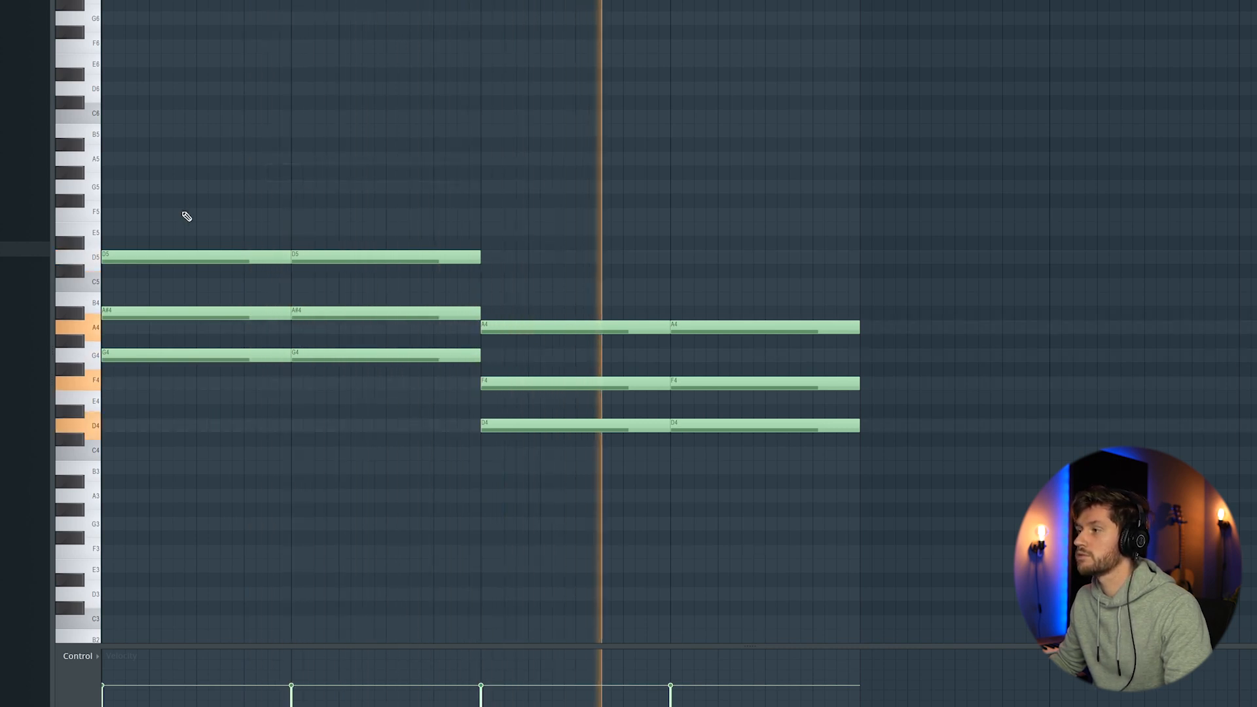
scroll(209, 219, "down", 5)
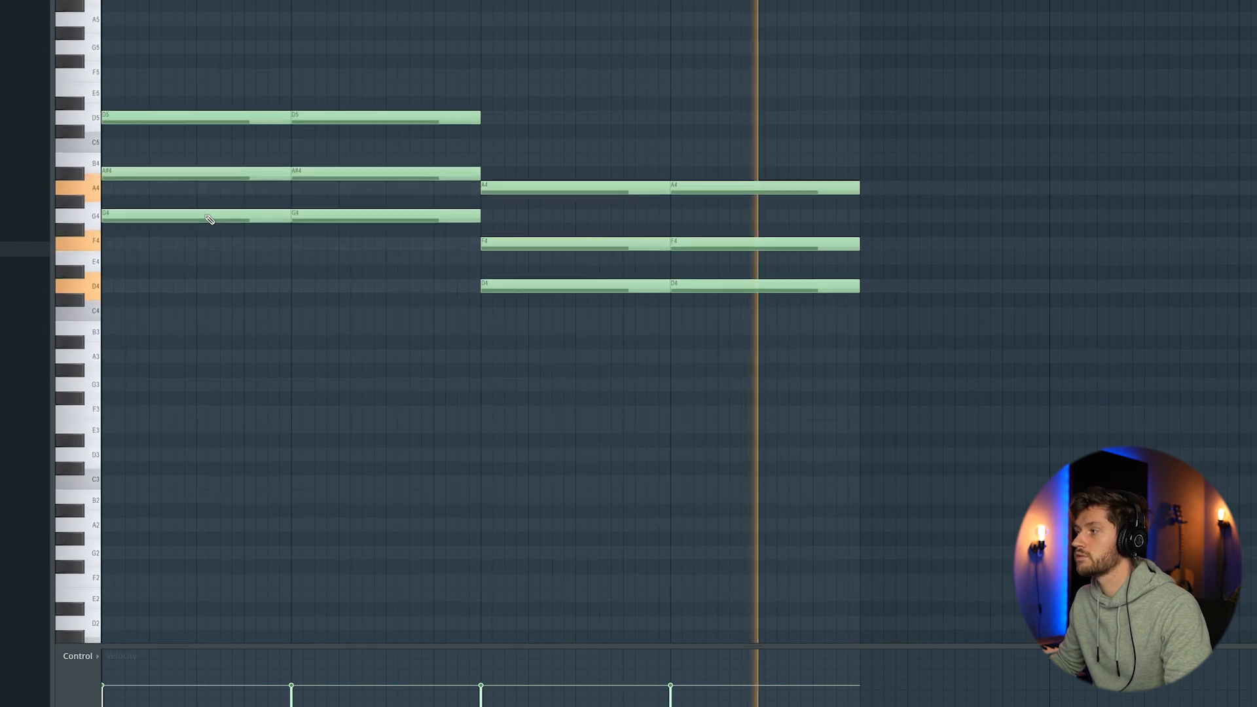
scroll(205, 216, "up", 5)
key("space")
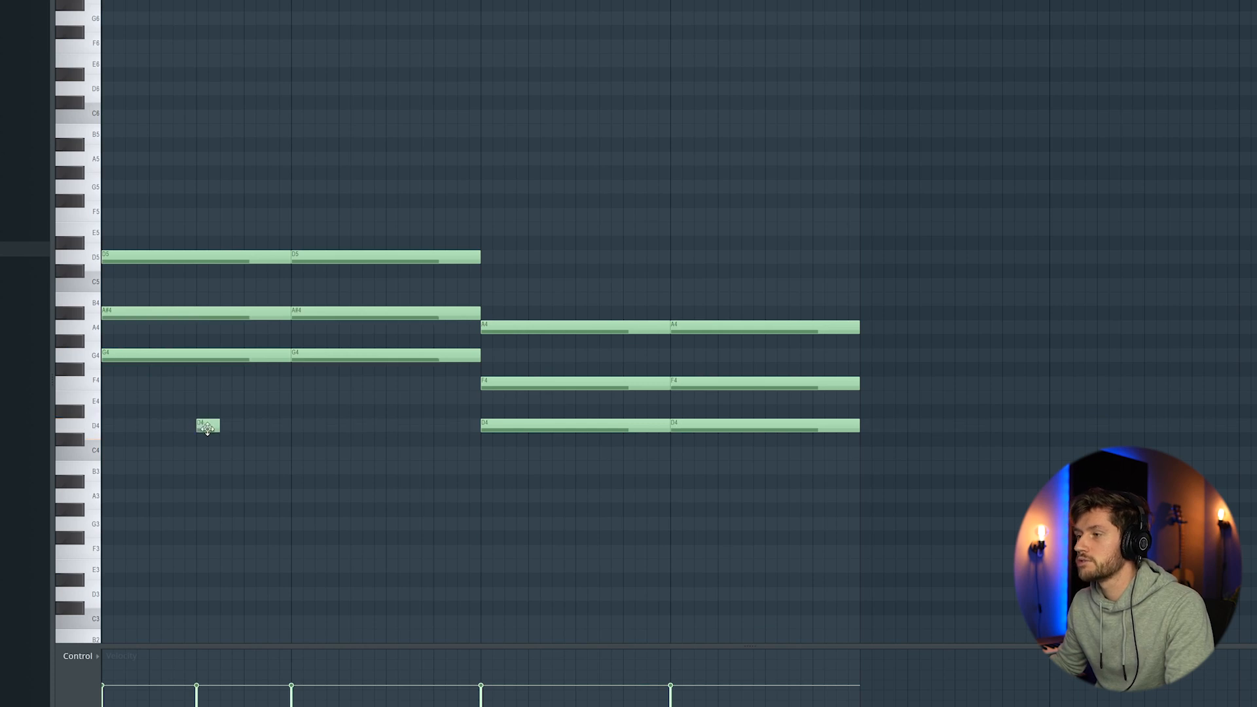
- Add short D4, G4, A#4, G4 notes to each G-based bar and A3, D4, F4, D4 to each D-based bar, checking by playback
key("space")
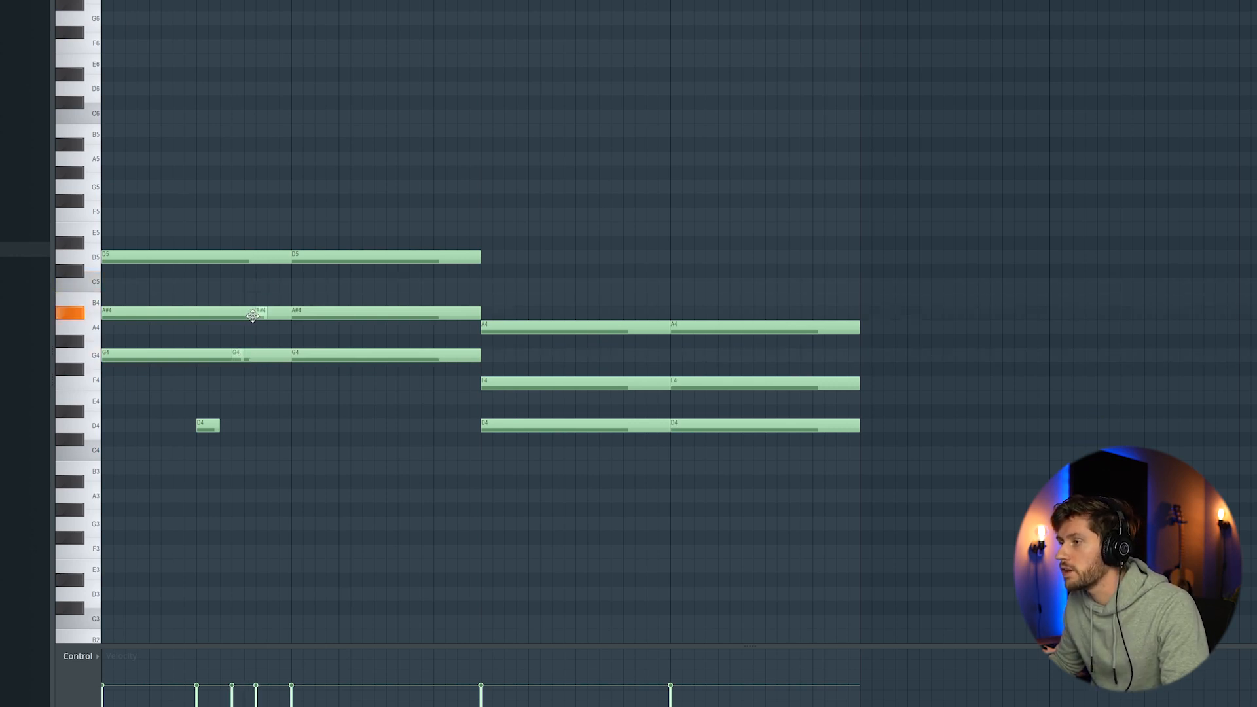
key("space")
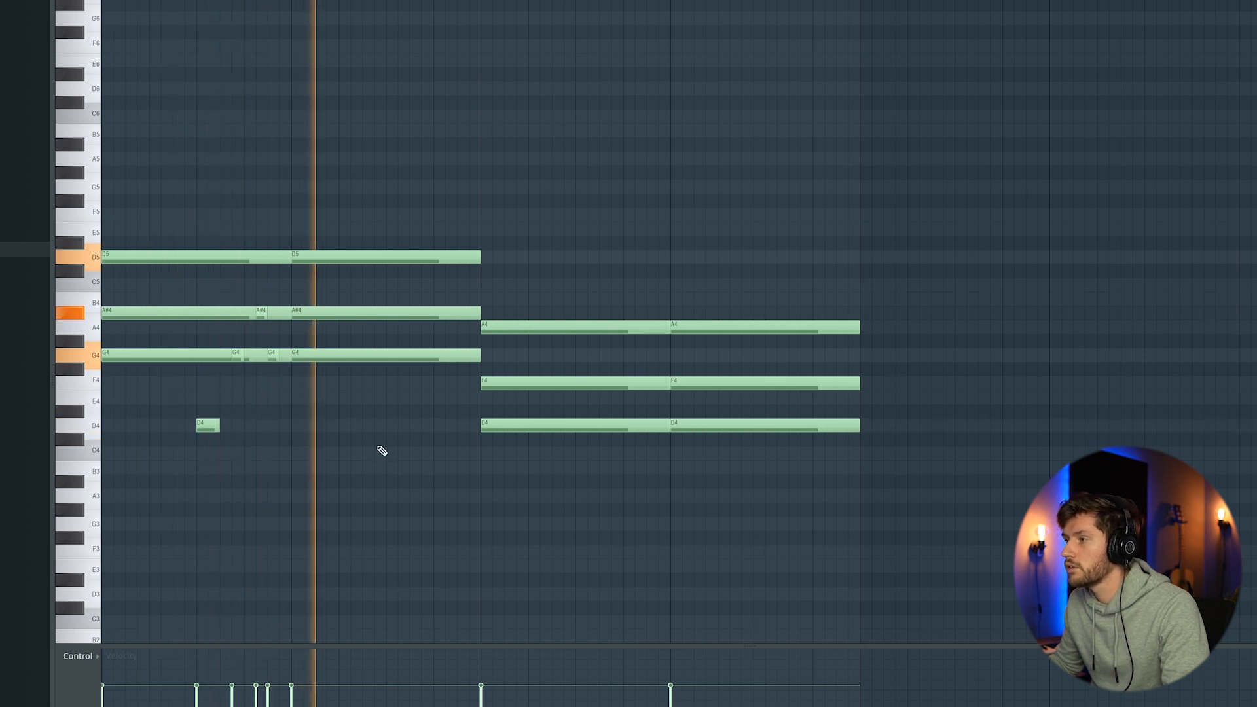
left_click(389, 426)
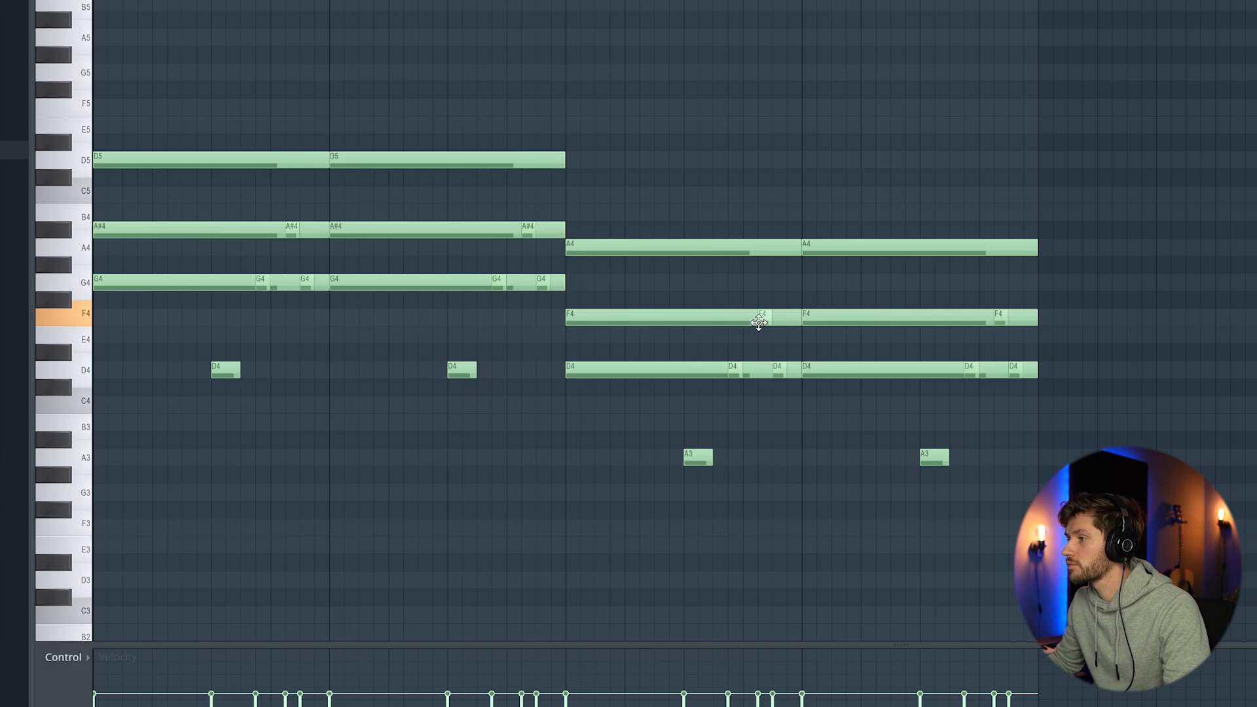
key("space")
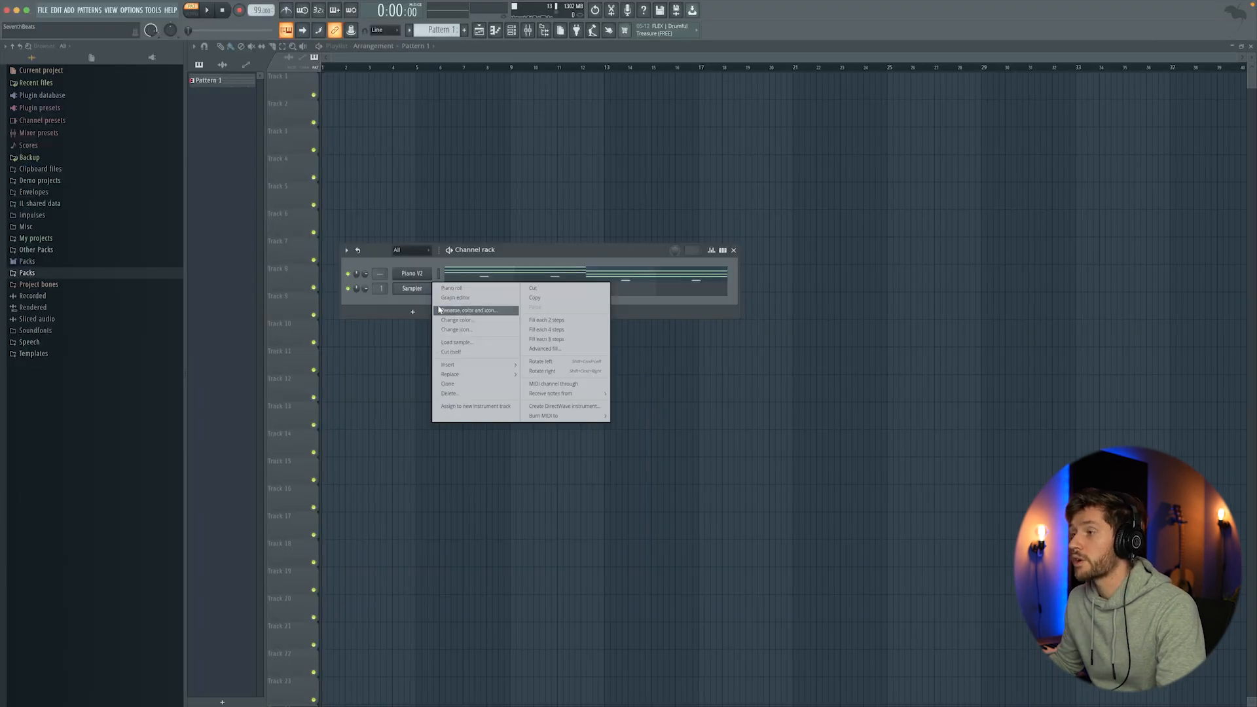
- Insert a Wurli V2 channel with the Miles Away preset and play it with the one-bar chords and no short notes
mouse_move(479, 371)
left_click(548, 293)
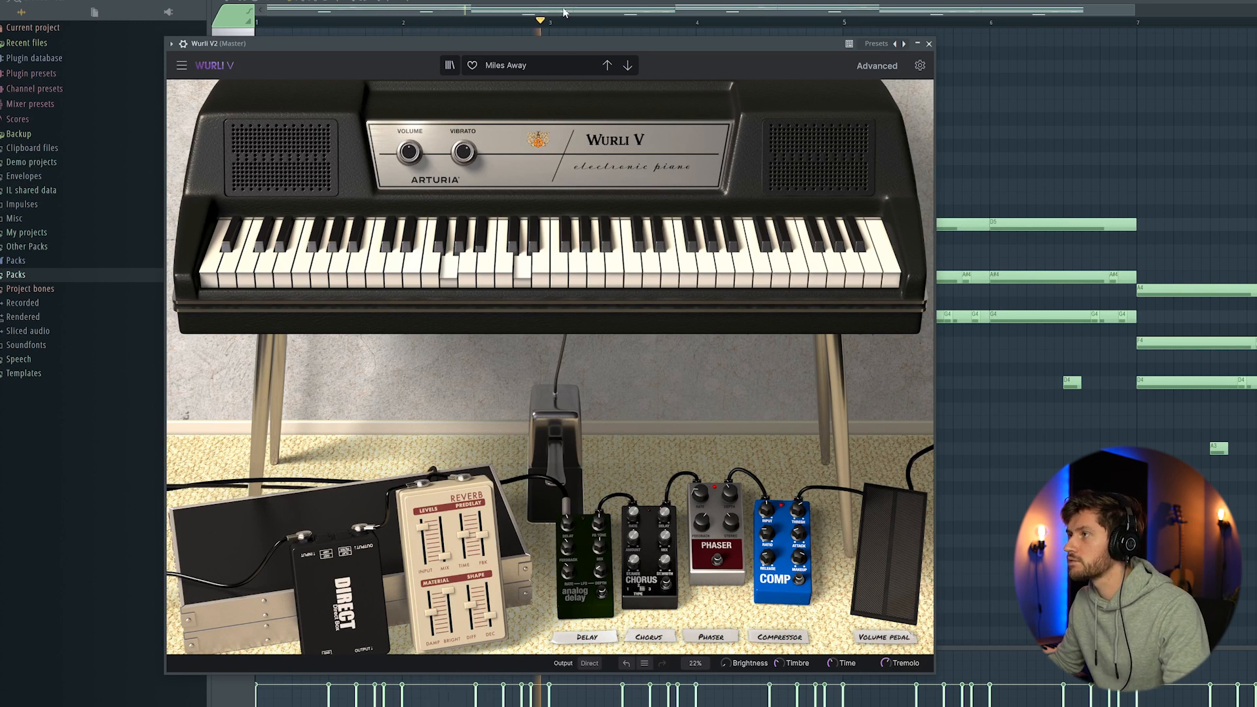
left_click(928, 44)
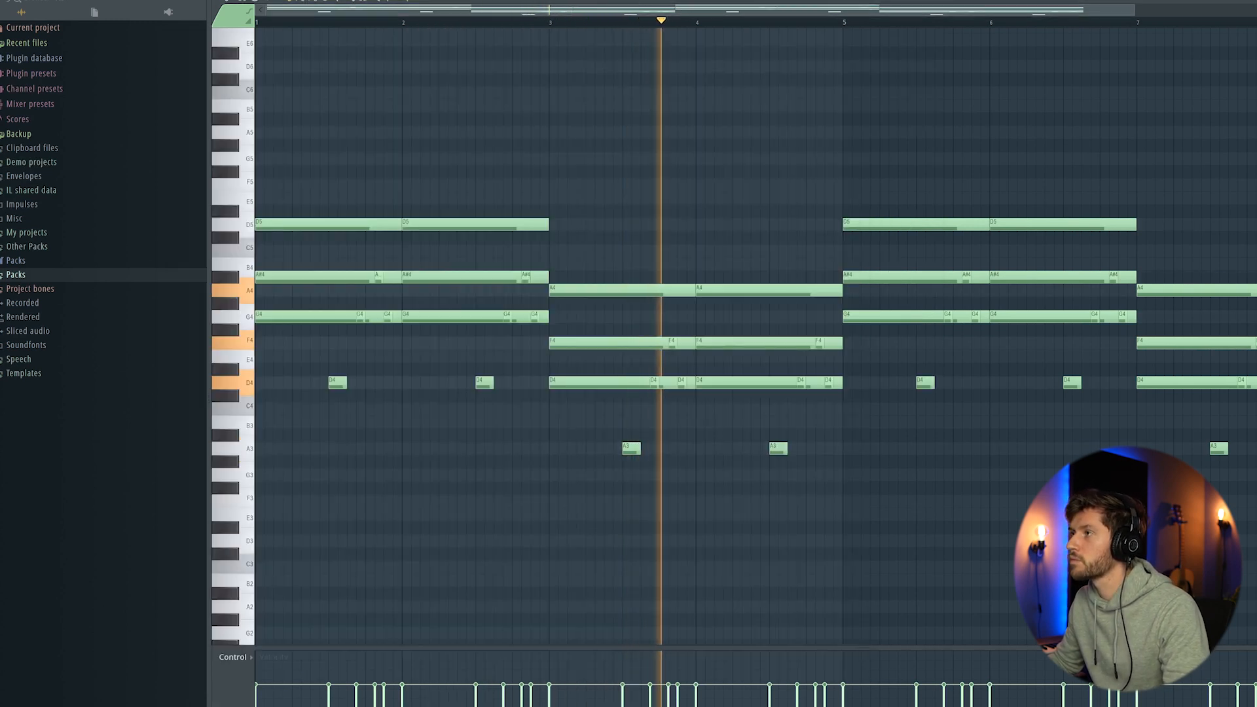
scroll(573, 292, "down", 1)
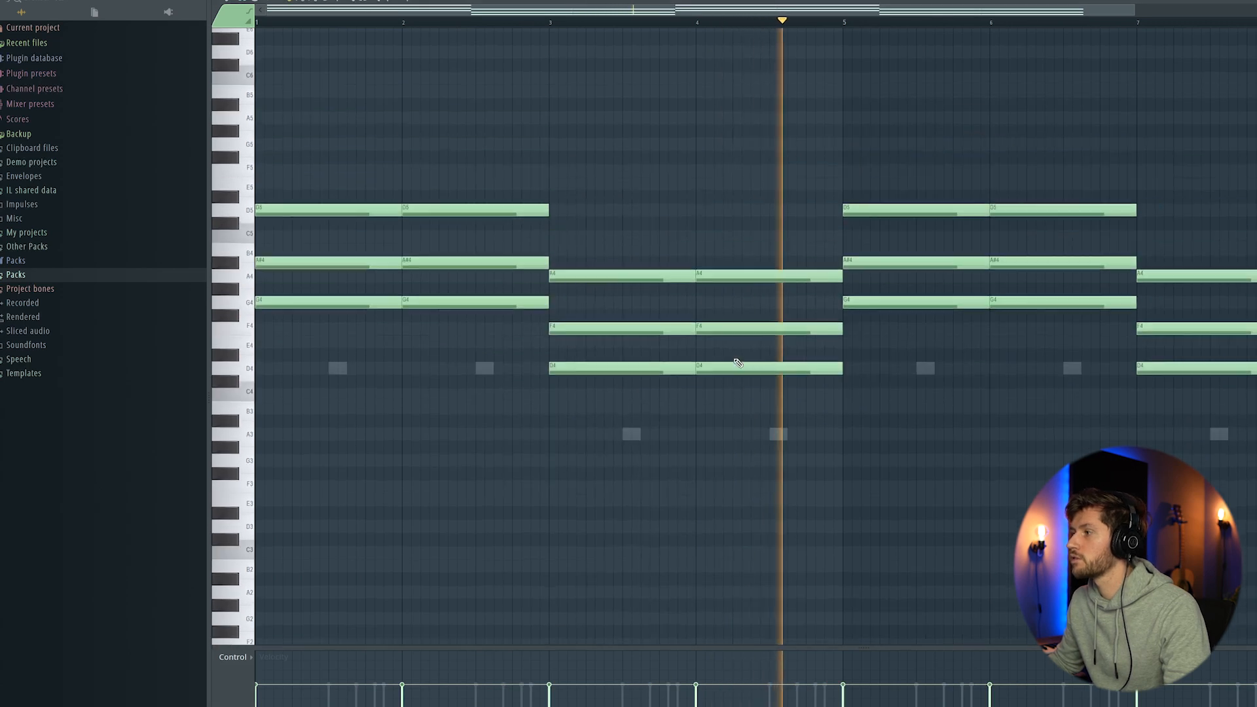
key("space")
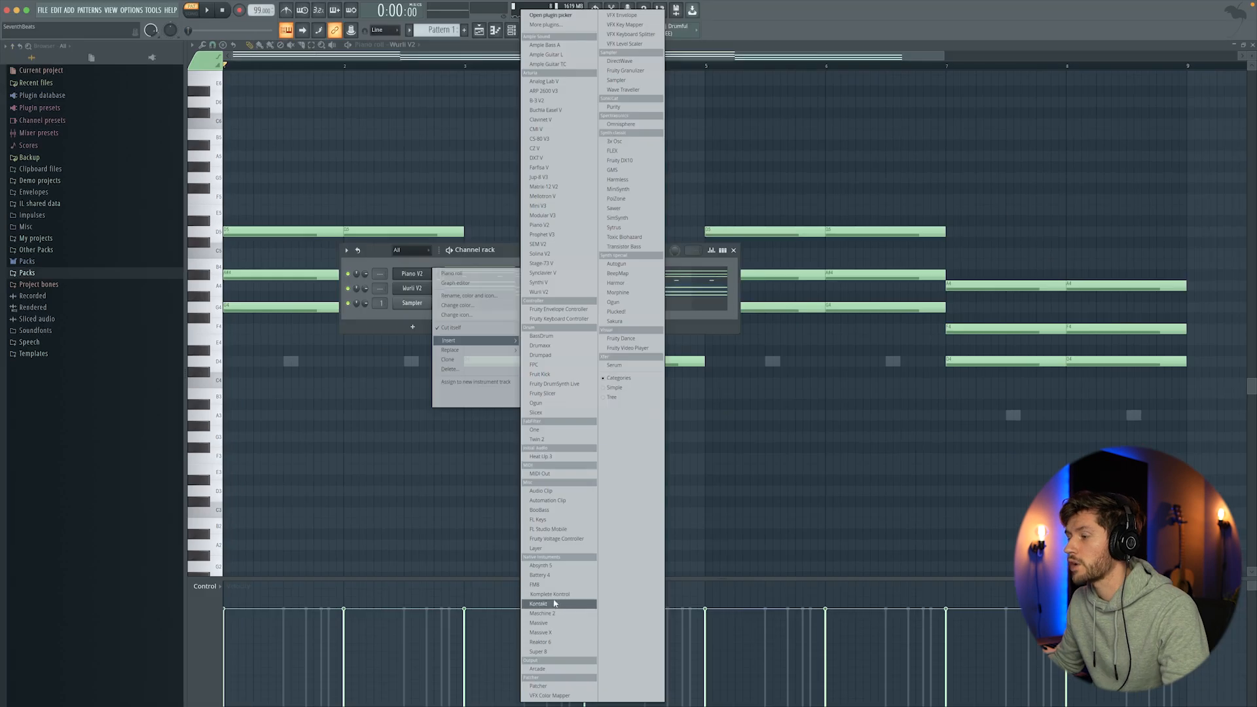
- Insert Kontakt, load Session Horns - Single Articulation, and audition a one-bar G5 note at bar 1
left_click(553, 604)
scroll(418, 236, "down", 5)
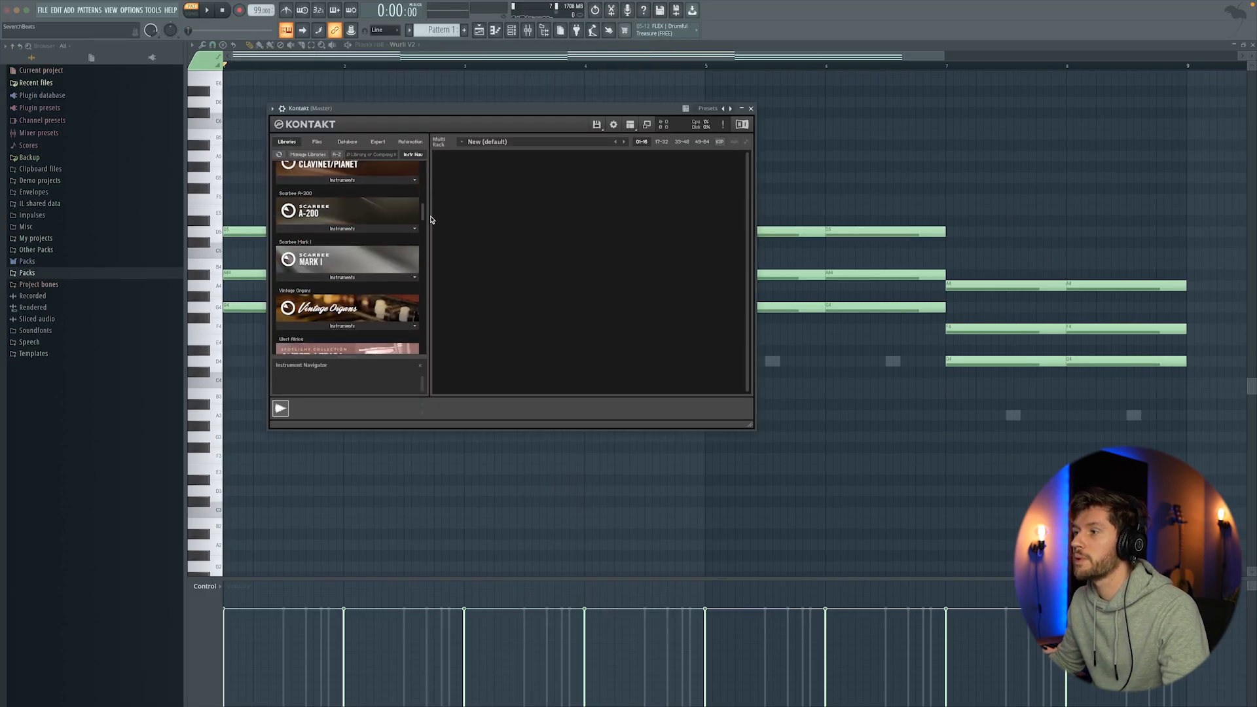
left_click_drag(431, 231, 432, 251)
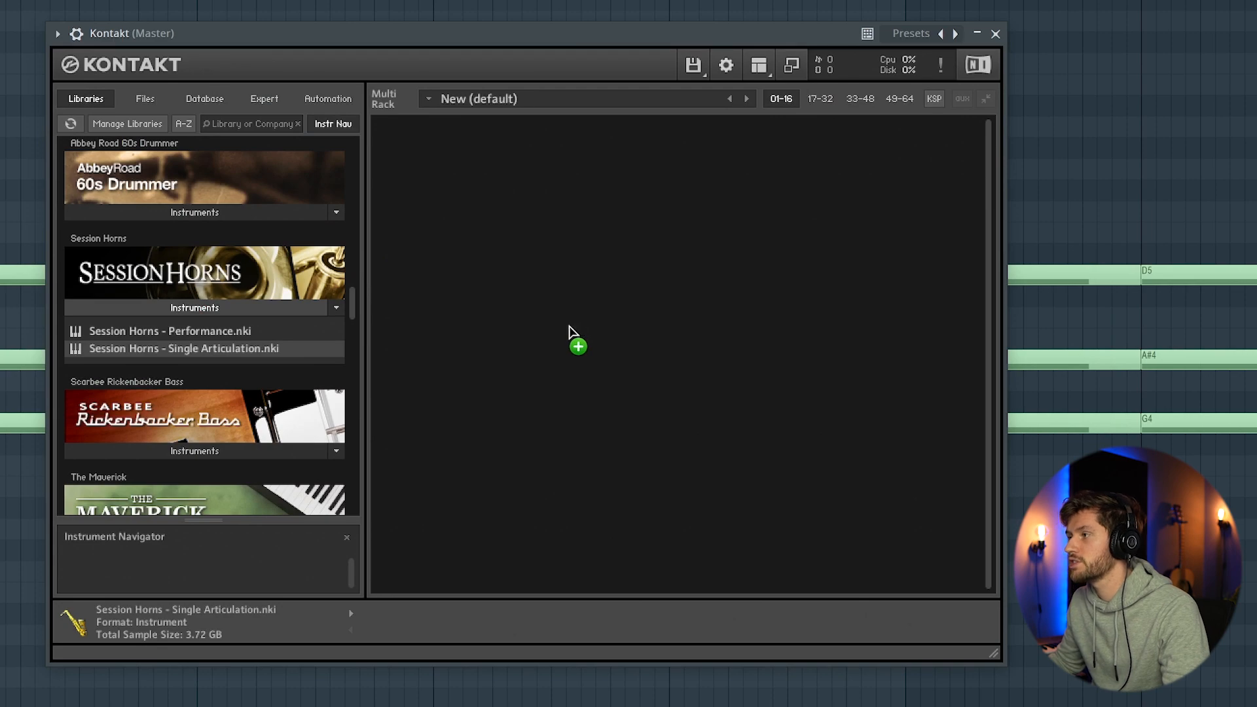
left_click_drag(569, 331, 568, 331)
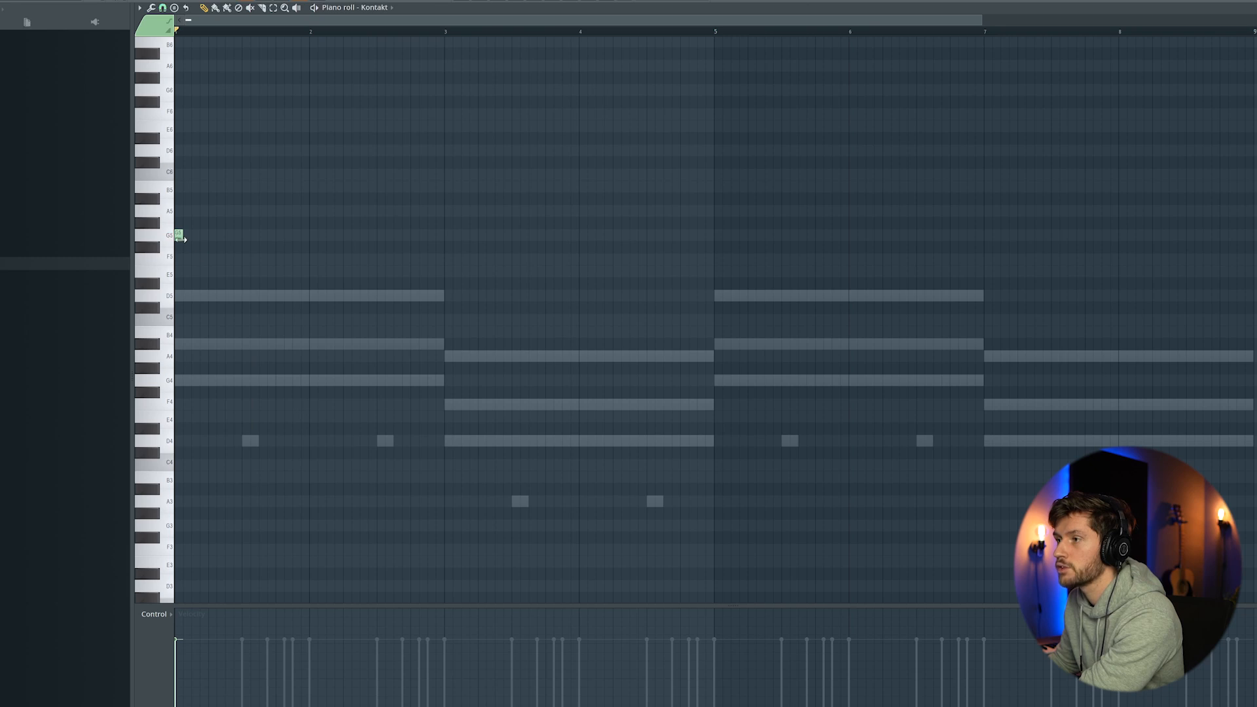
key("space")
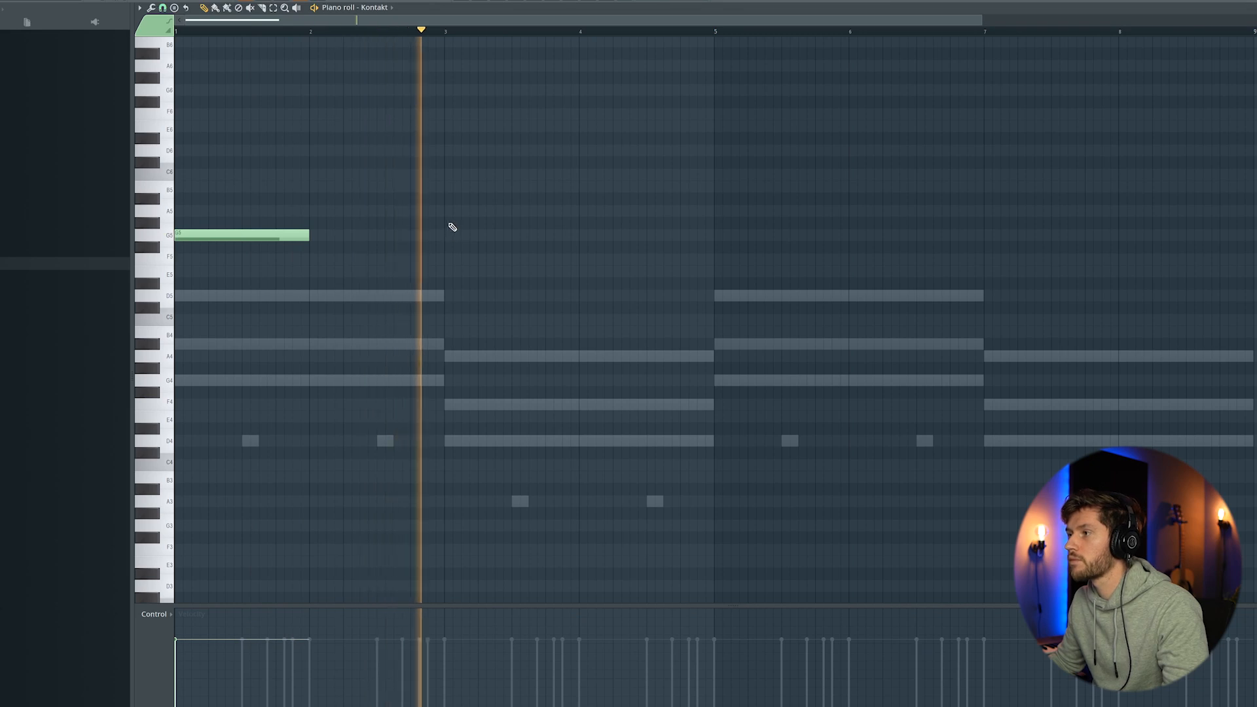
key("space")
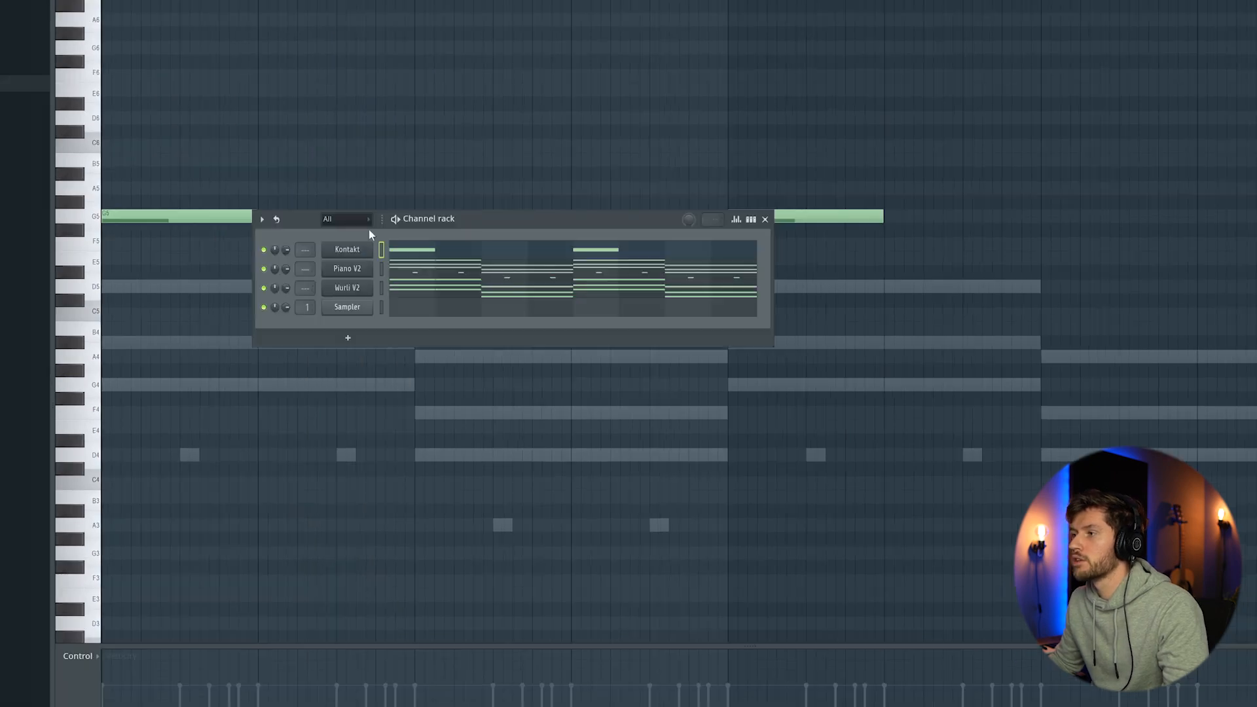
- Clone the Kontakt horn channel and set the clone's articulation to Falls Slow
right_click(367, 253)
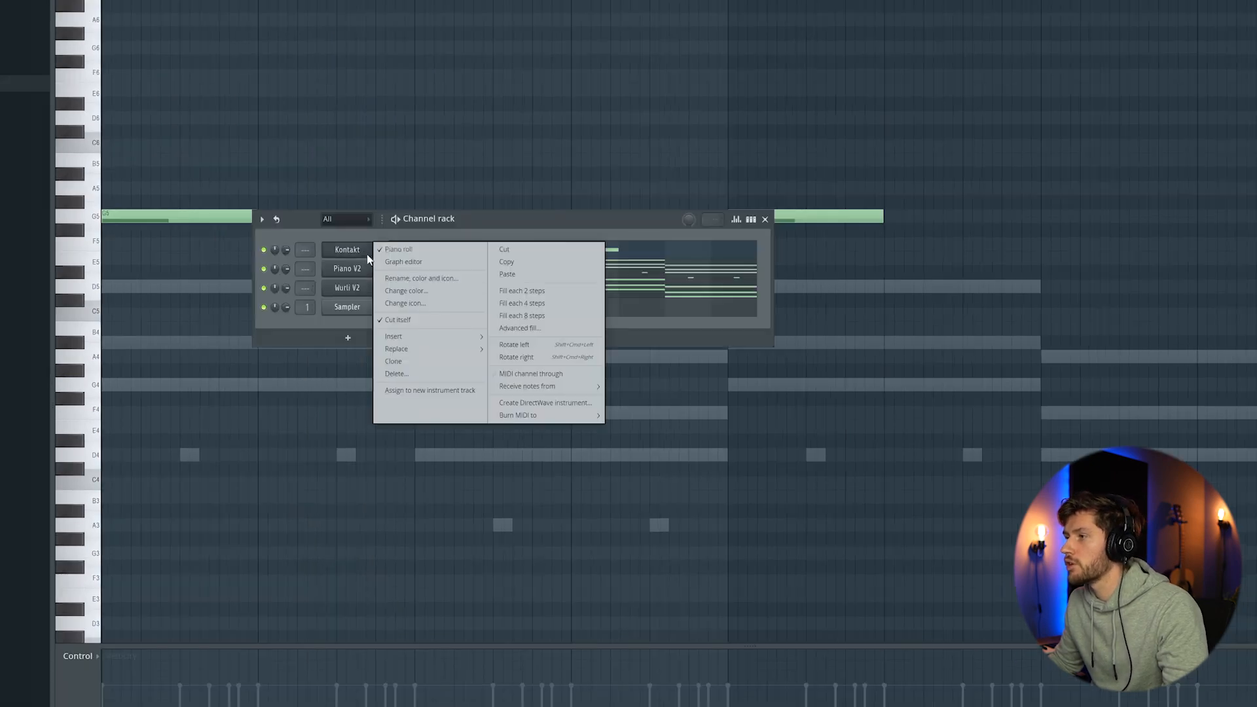
left_click(410, 363)
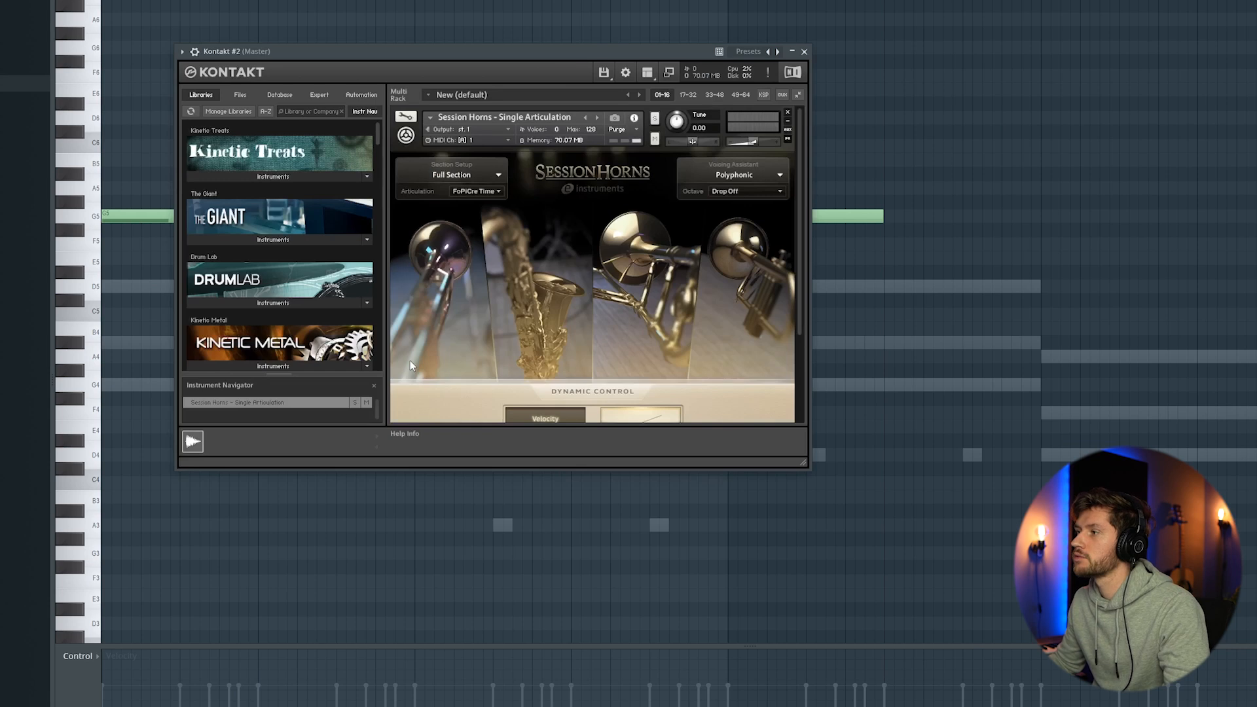
left_click(473, 192)
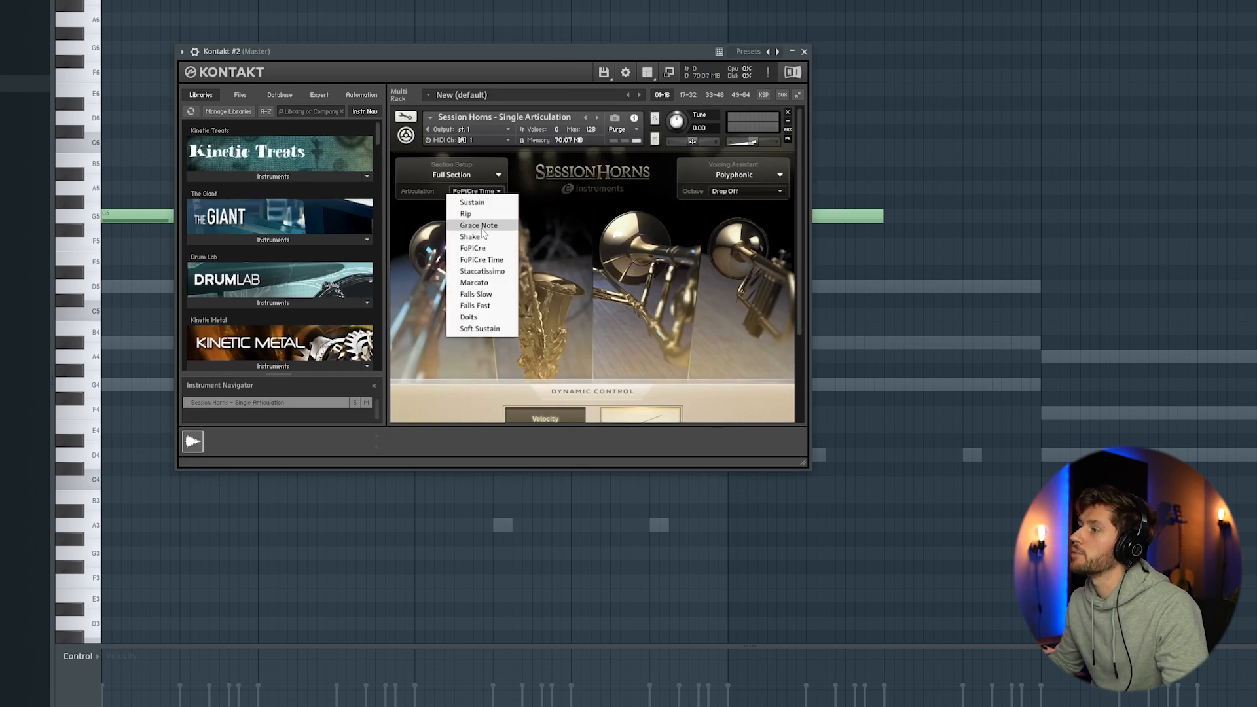
left_click(490, 293)
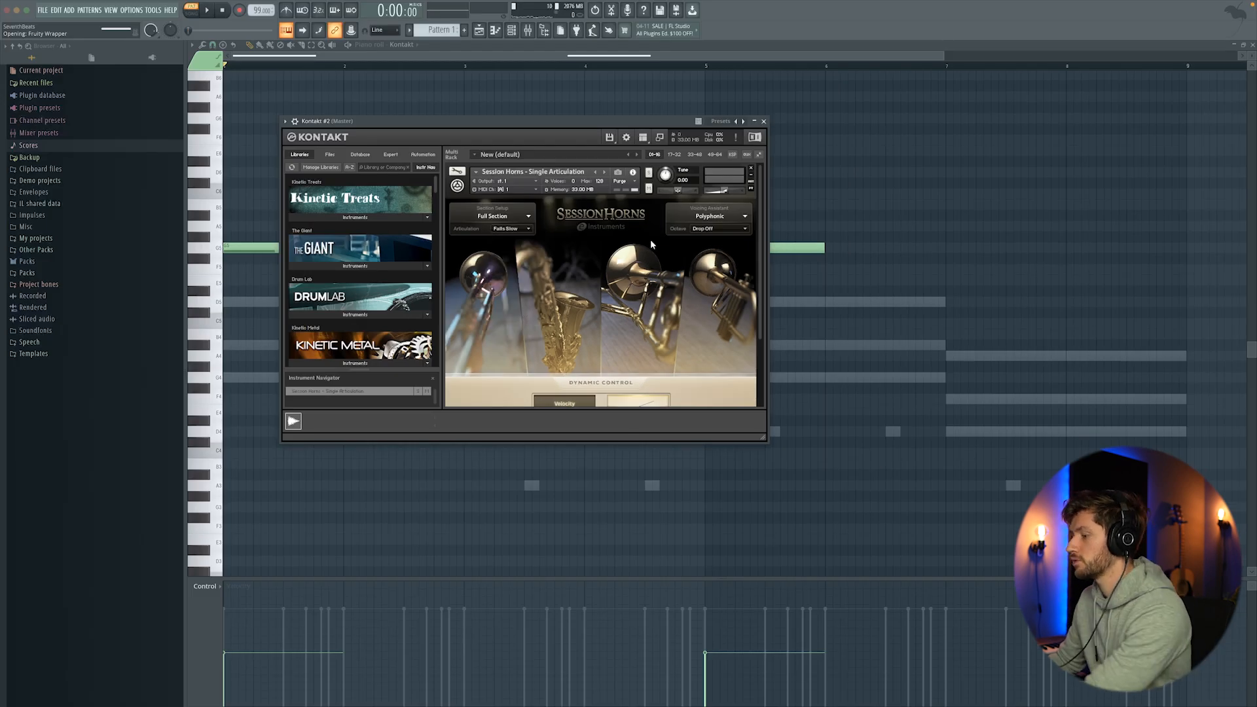
- Place short horn notes on G5 at bar 1 and A5 at bar 3 in the cloned channel and audition them
left_click(216, 247)
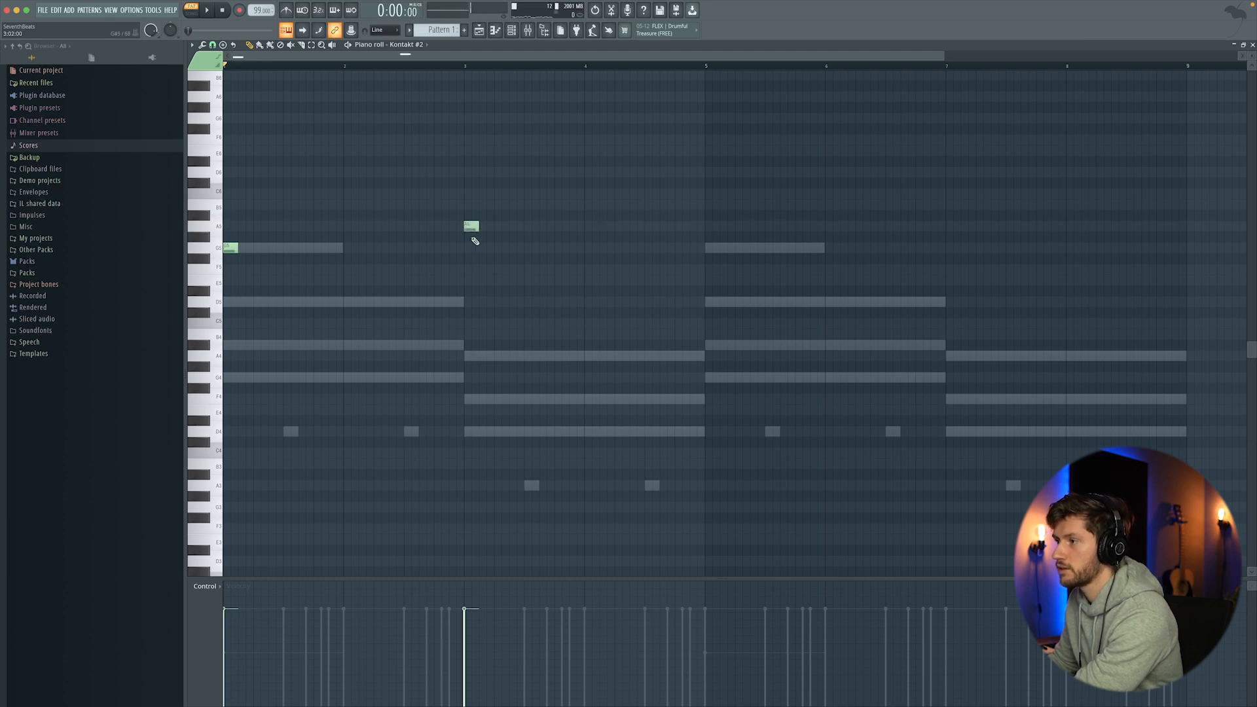
key("space")
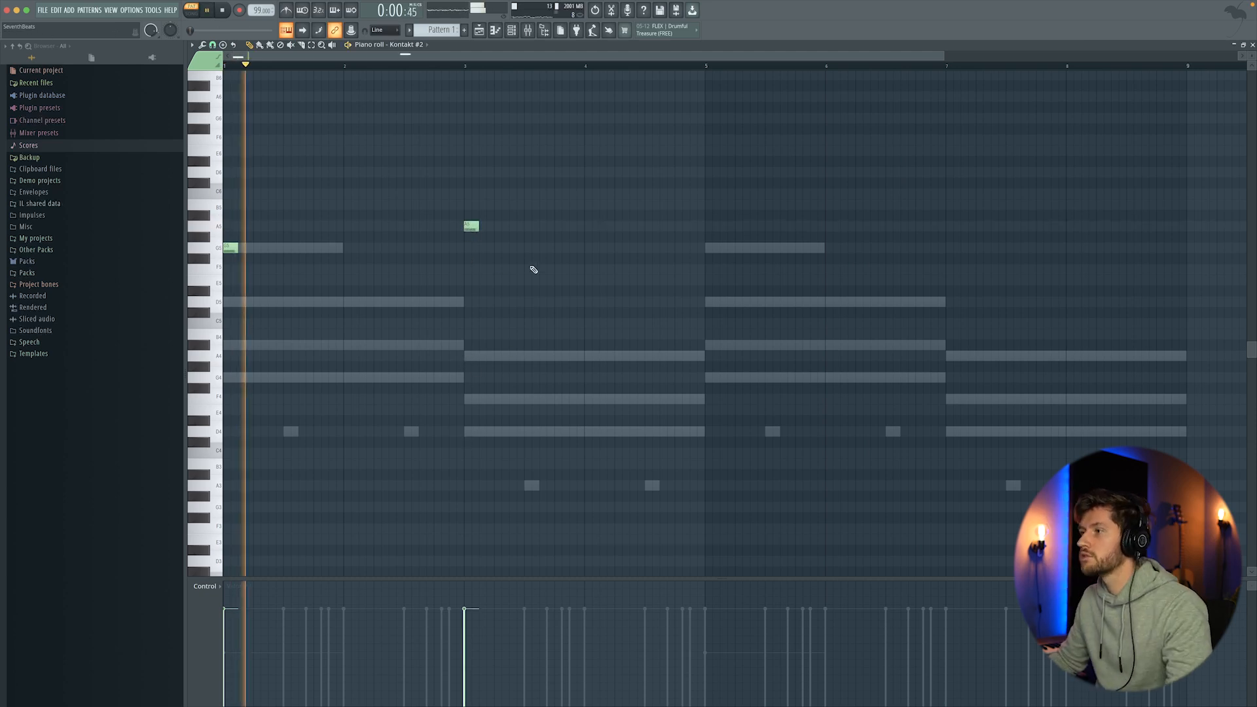
key("F6")
key("space")
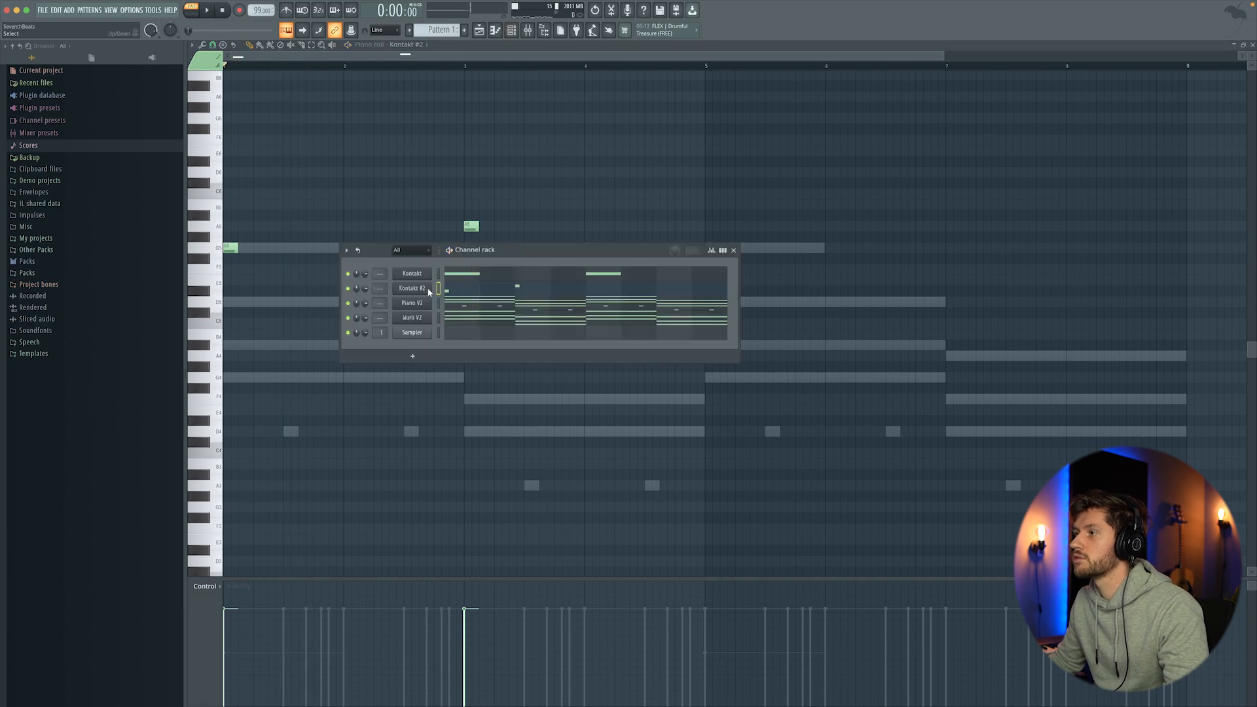
- Change the cloned Session Horns articulation to Falls Fast and close the instrument
left_click(419, 289)
left_click(519, 229)
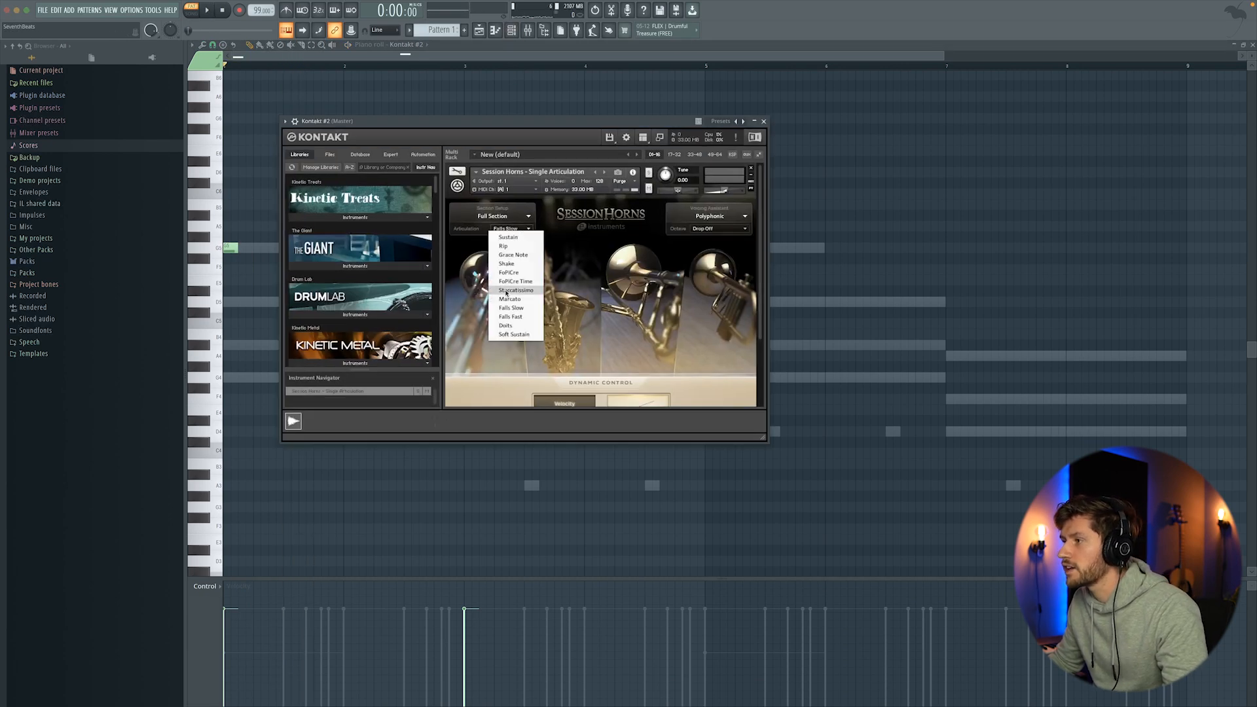
left_click(511, 316)
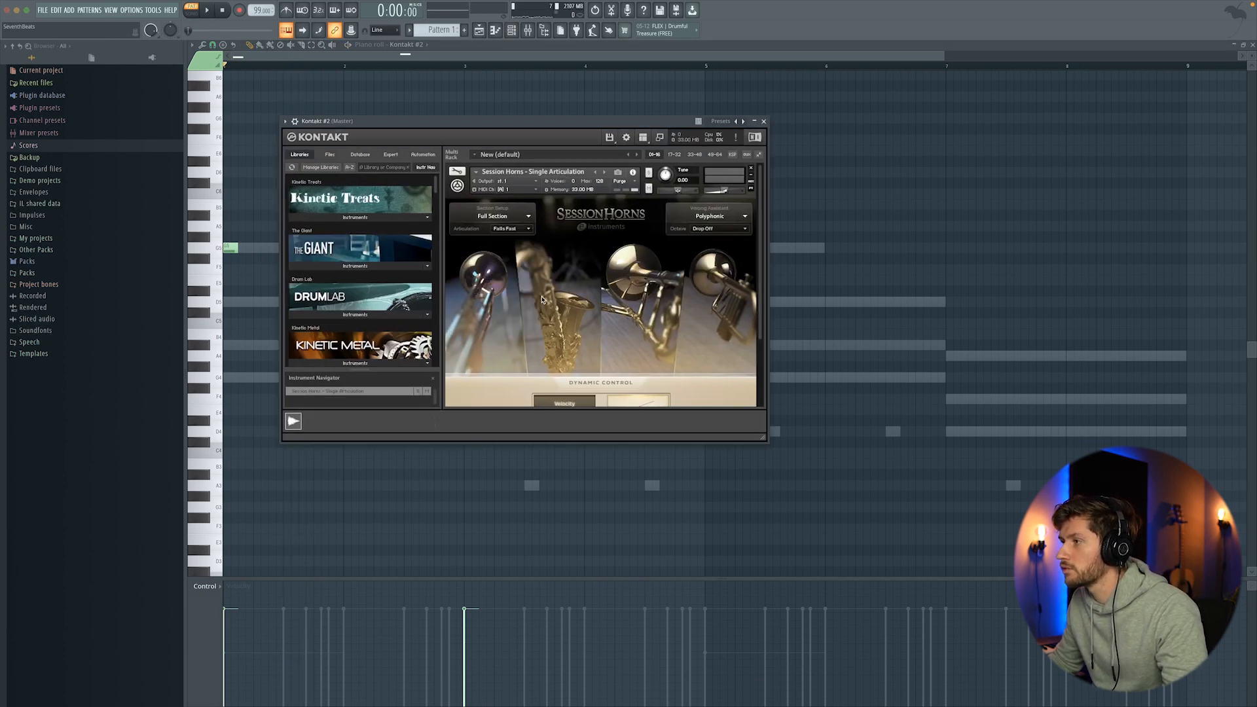
left_click(764, 122)
- Add short horn notes on G5 at bar 5 and A5 at bar 7, and listen to the full loop
key("space")
key("F6")
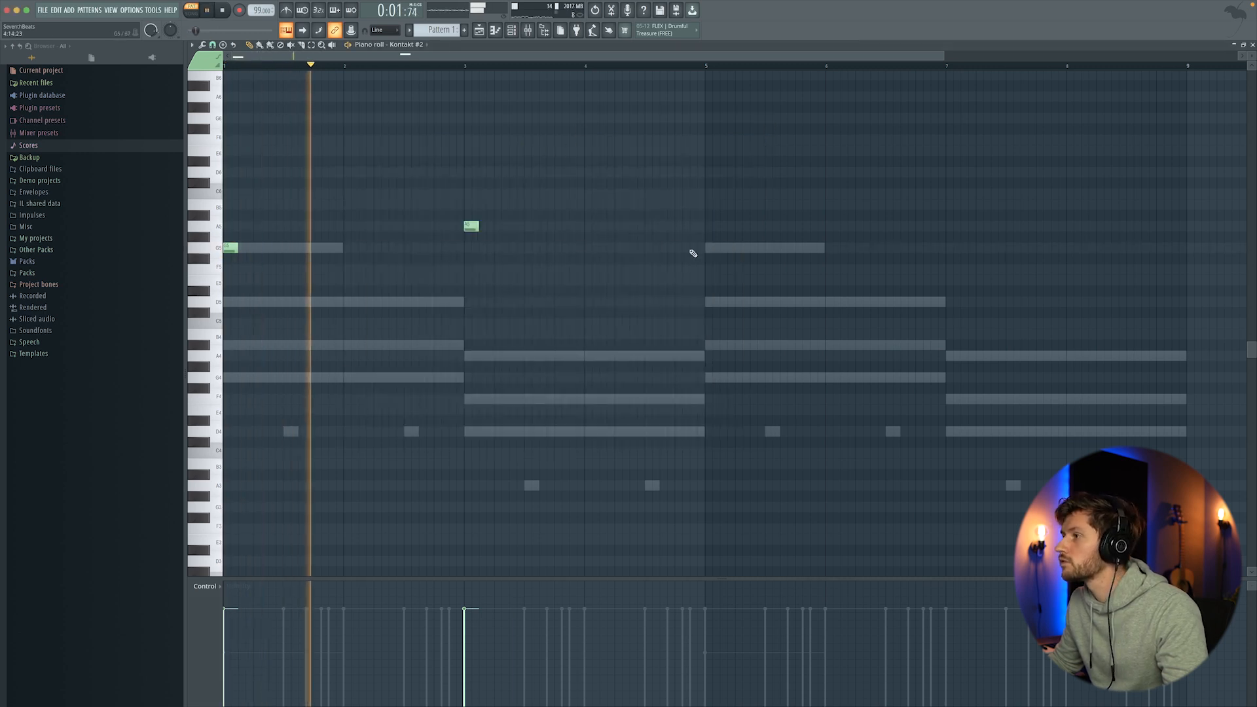
left_click(711, 248)
left_click(952, 226)
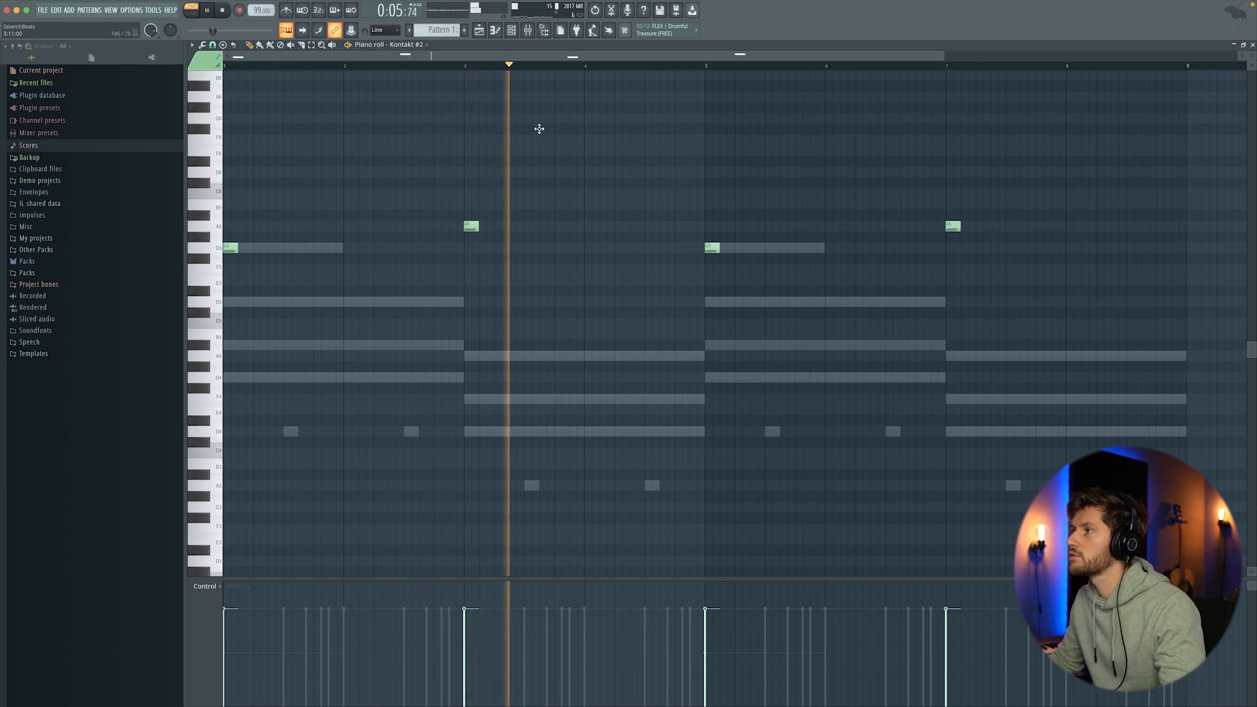
key("F6")
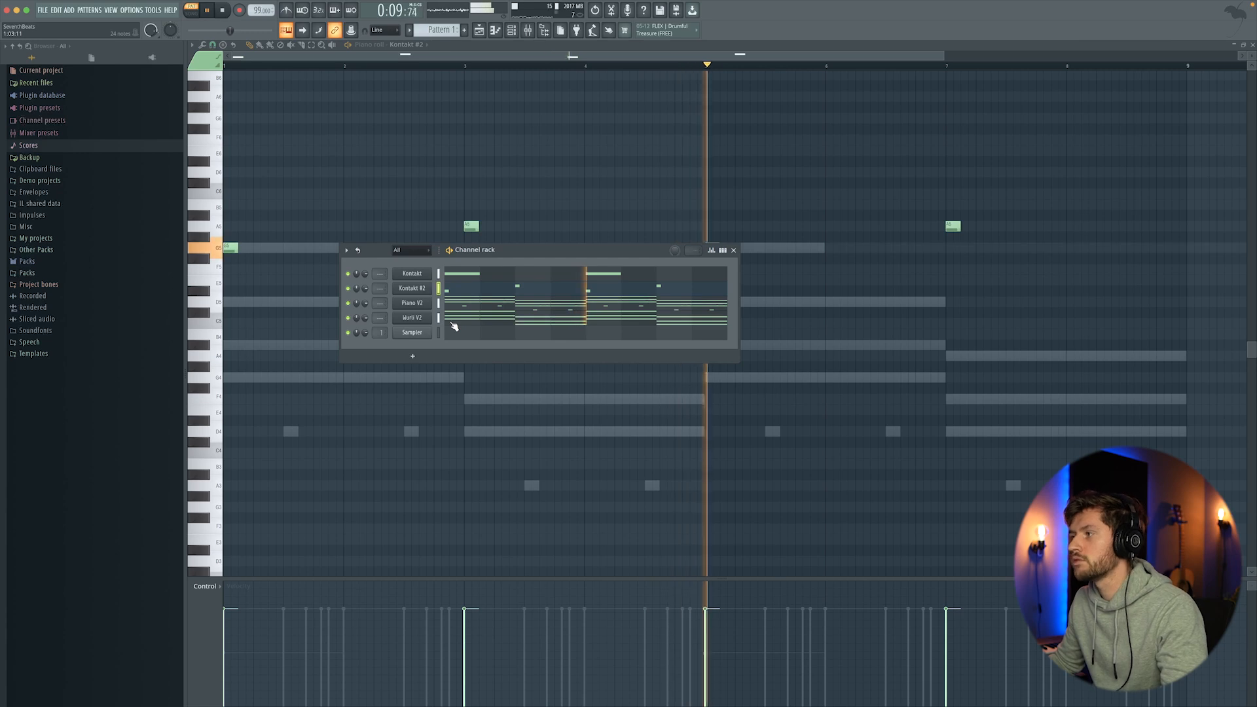
left_click_drag(490, 253, 468, 258)
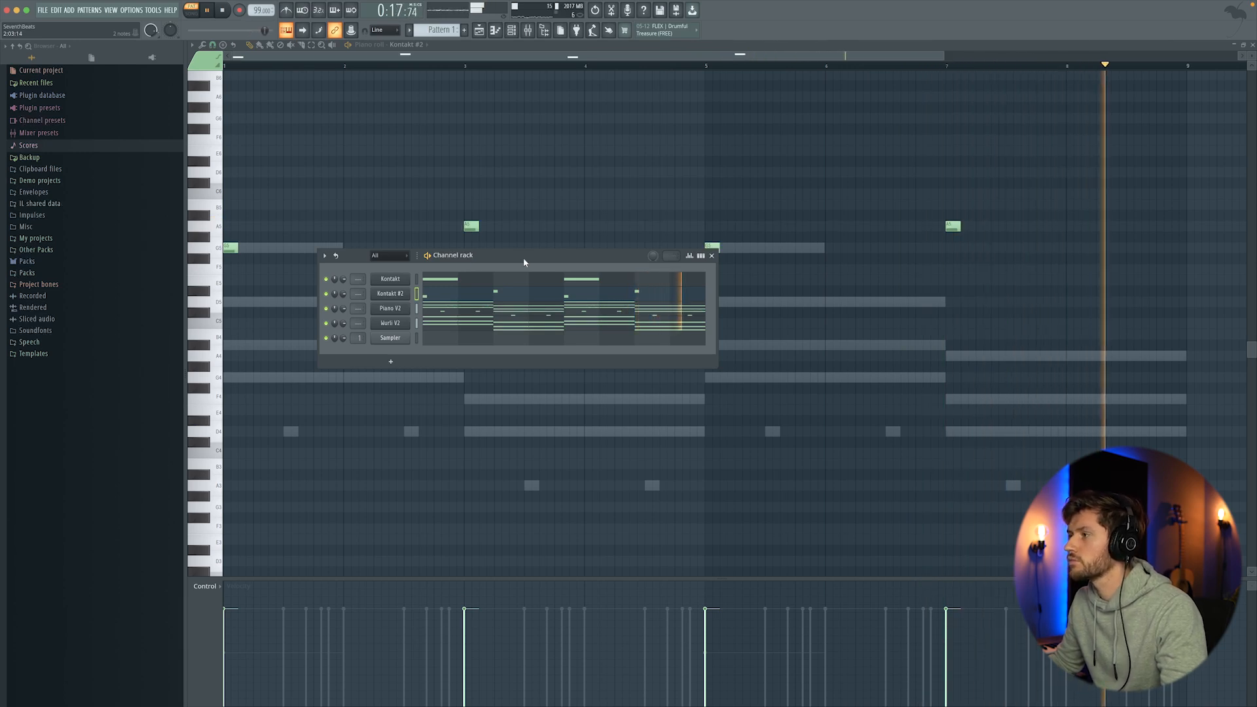
key("space")
- Load SB_Kick_ (404) and SB_Snare_ (O2) from the Afro Future pack as channels below the Wurli
left_click(27, 273)
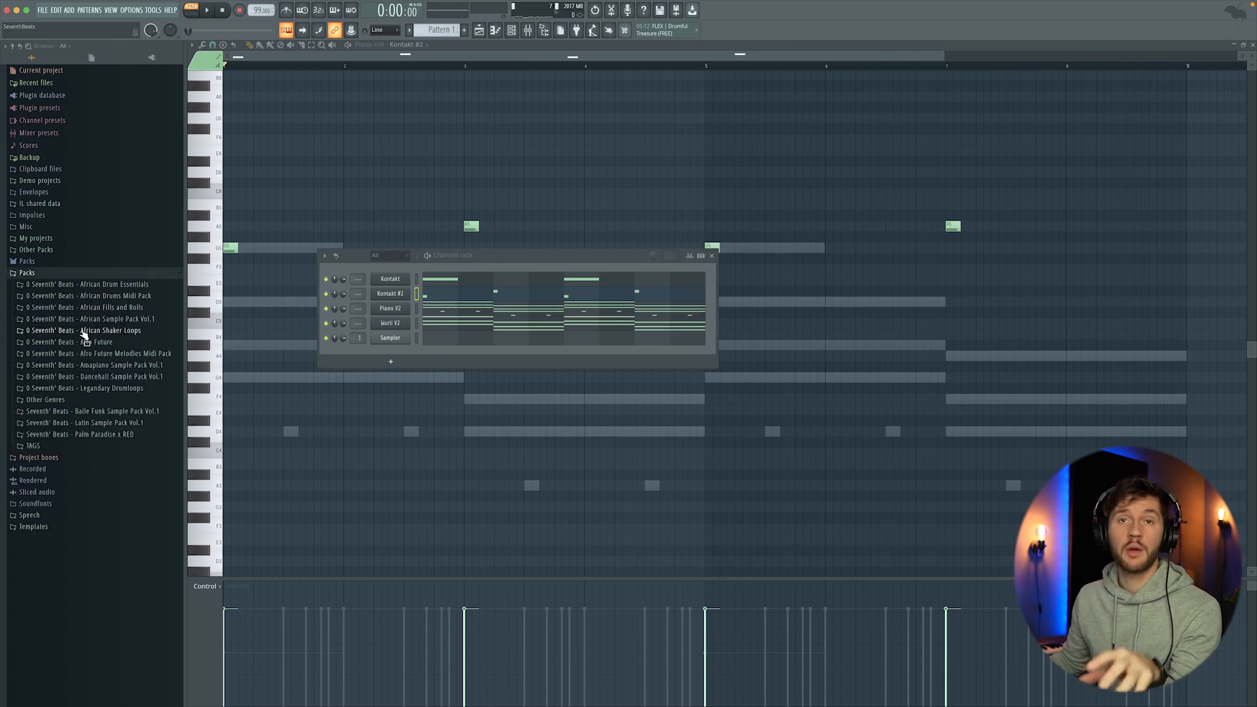
left_click(84, 342)
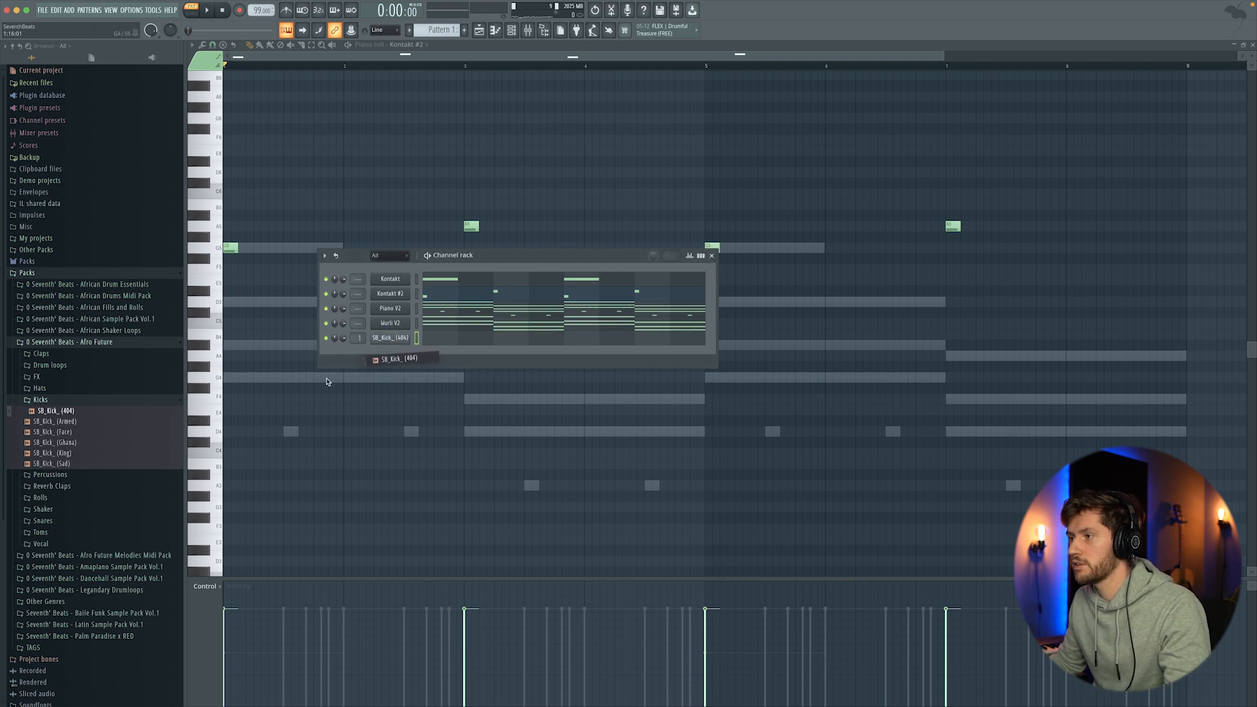
left_click(76, 401)
left_click(64, 453)
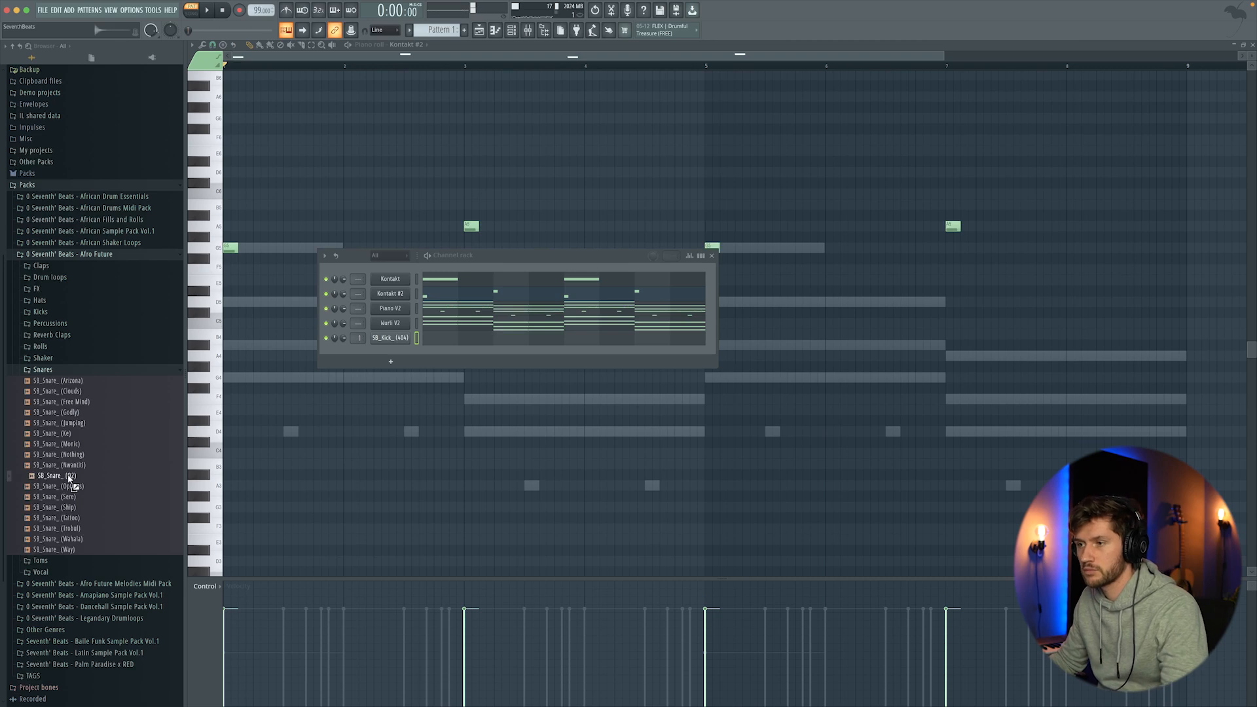
left_click_drag(401, 352, 401, 353)
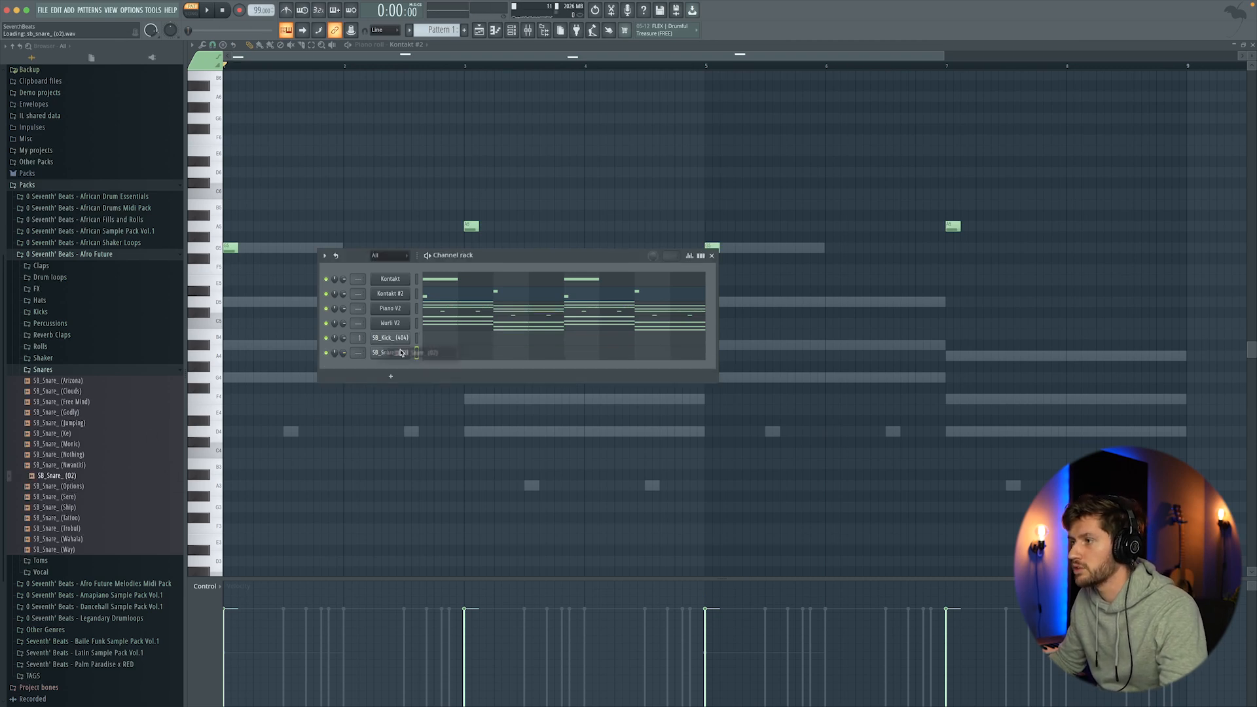
- Place eight short snare notes on C5, two per bar across bars 1 to 4, while the loop plays
left_click(136, 319)
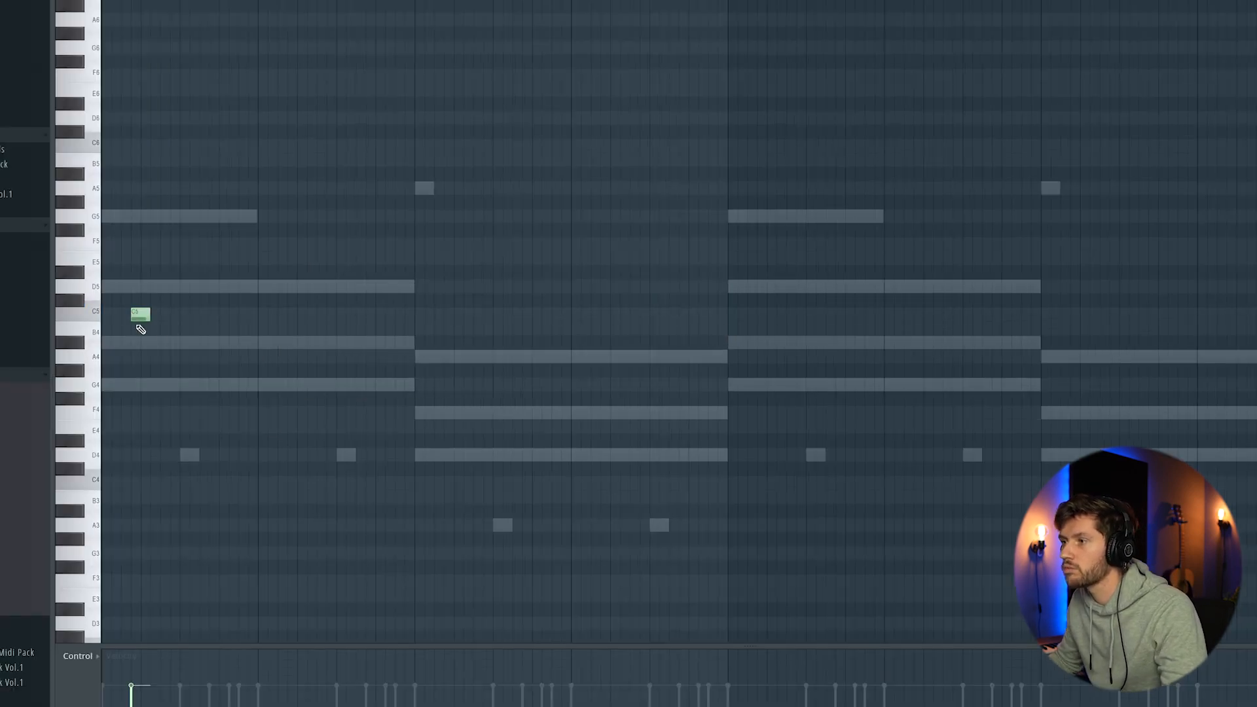
key("space")
left_click(223, 318)
left_click(294, 319)
left_click(383, 319)
left_click(451, 319)
left_click(539, 318)
left_click(614, 318)
left_click(683, 318)
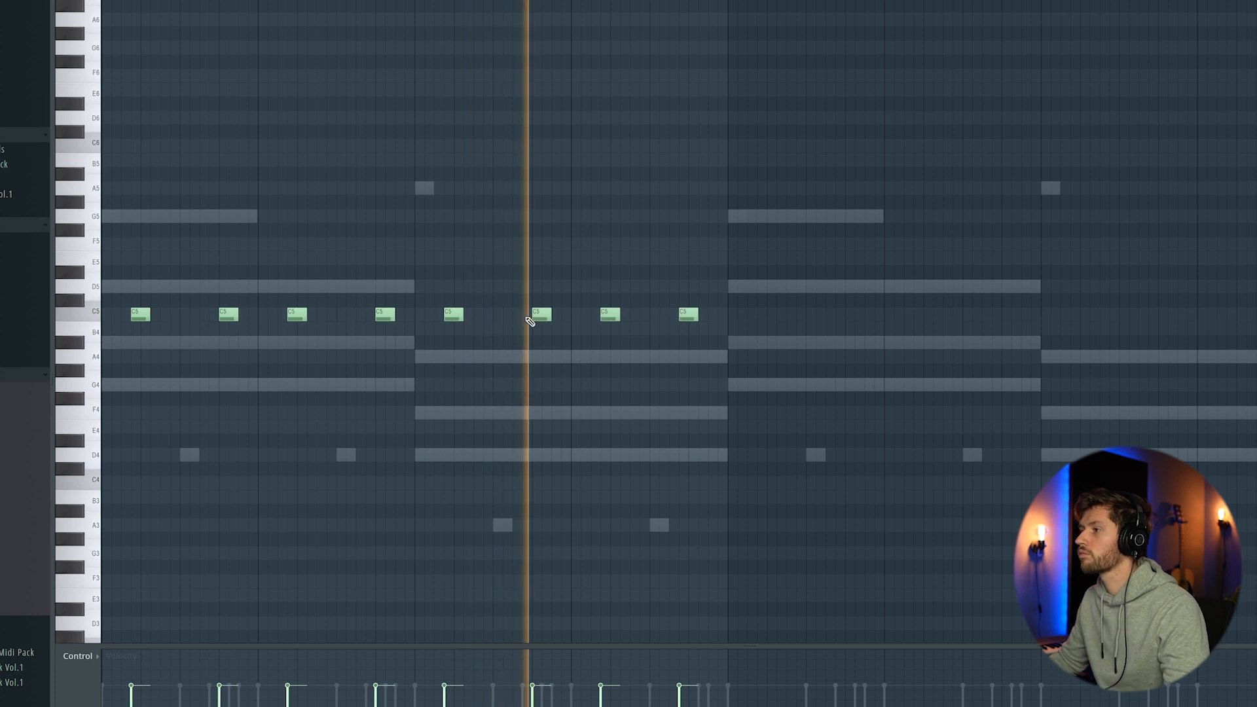
- Transpose all the snare notes down to A#4, audition them and duplicate the pattern into bars 5 to 8
double_click(63, 311)
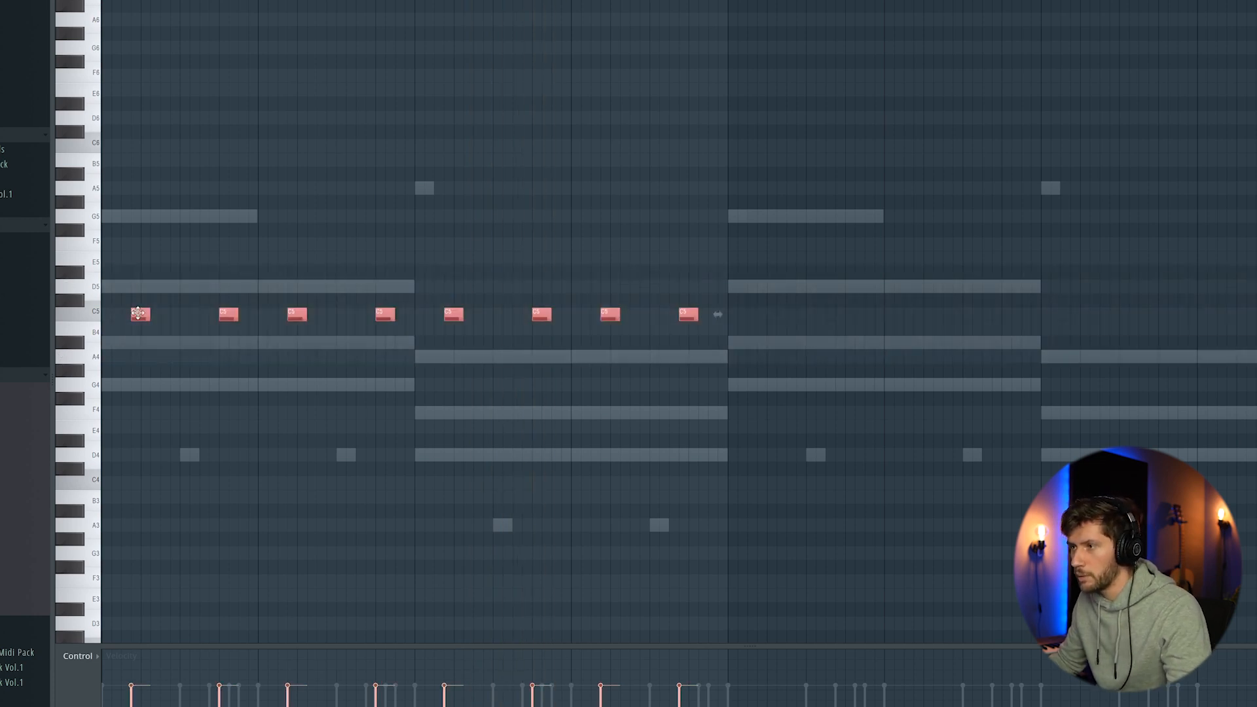
left_click_drag(140, 314, 141, 341)
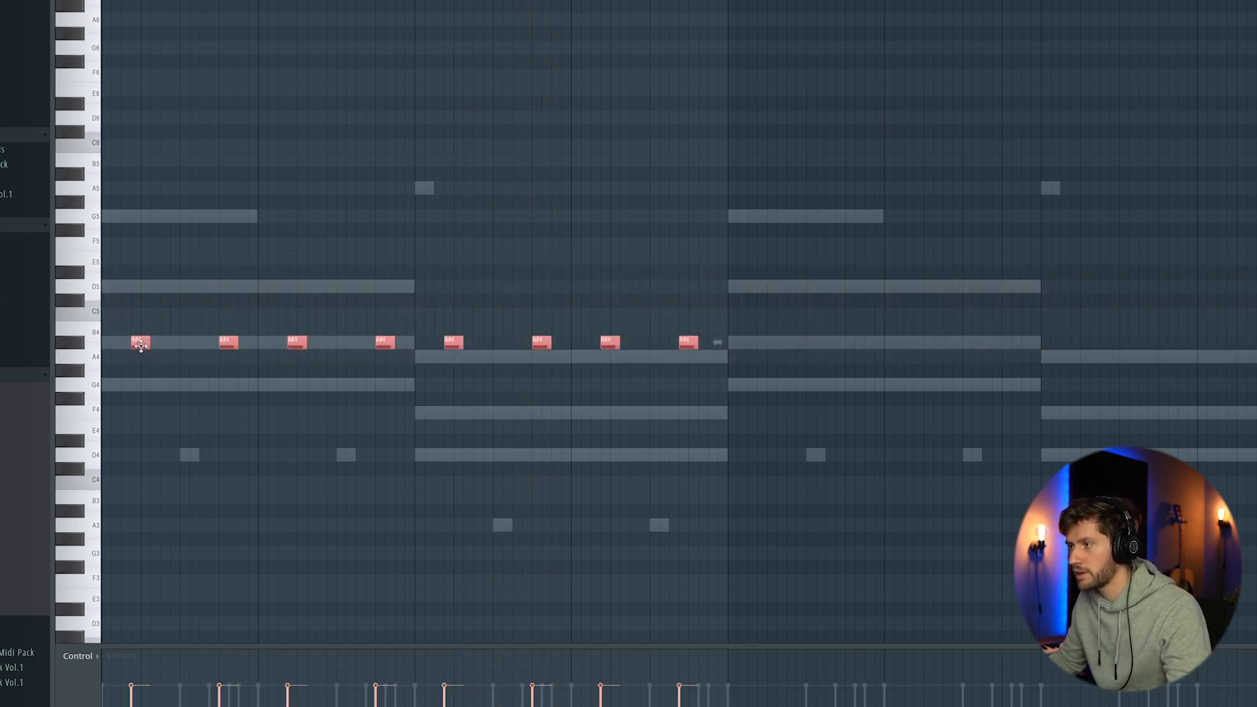
left_click(386, 269)
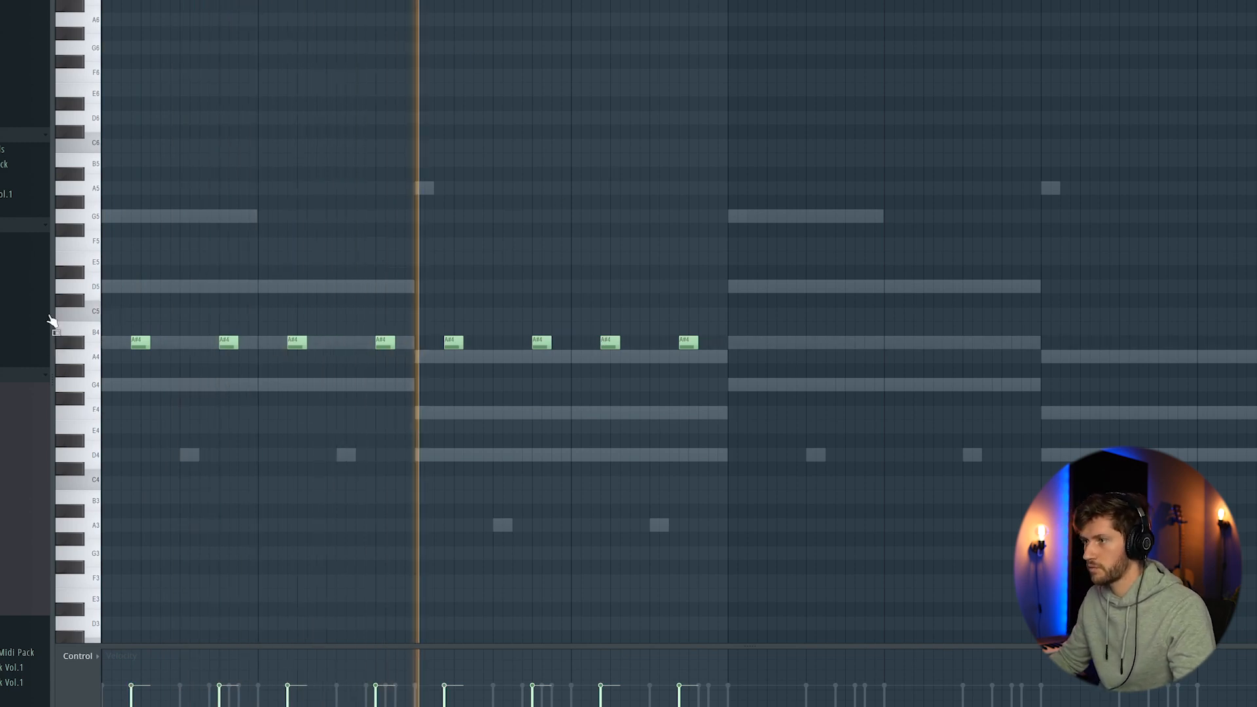
double_click(69, 342)
key("ctrl+b")
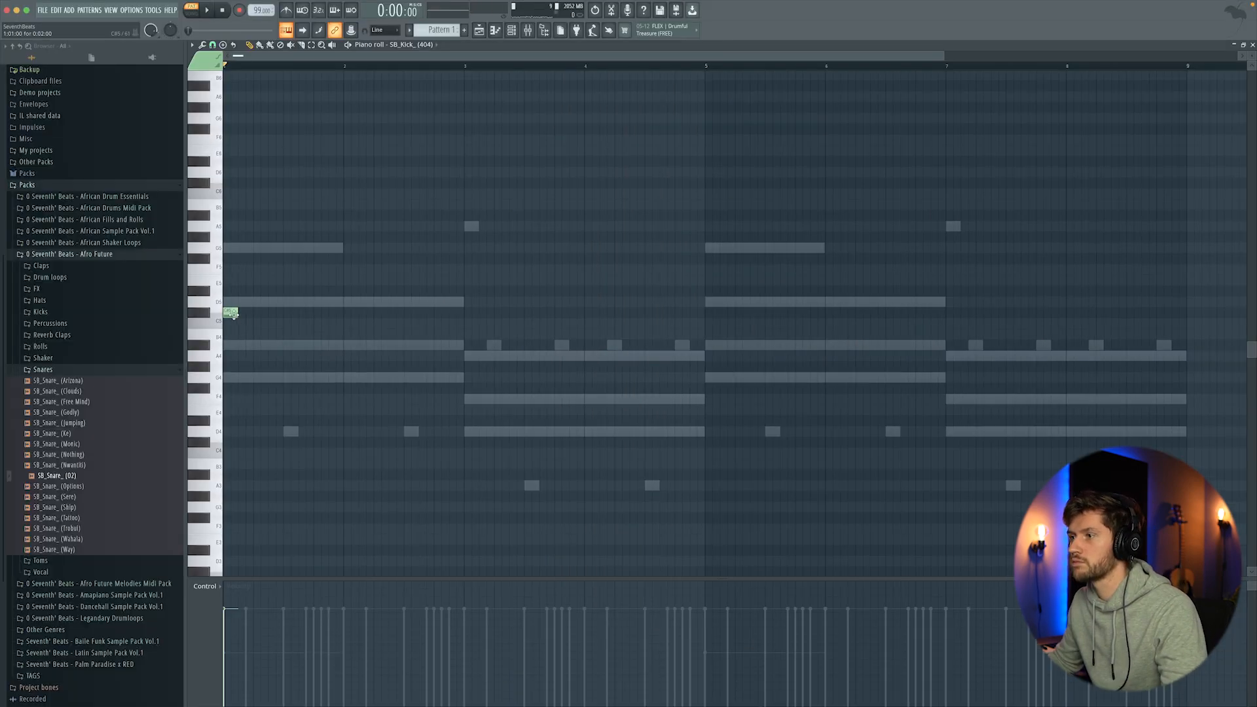
- Build a two-bar kick pattern of short C5 notes in the SB_Kick_ (404) channel while listening to the loop
key("space")
left_click(302, 325)
left_click(347, 323)
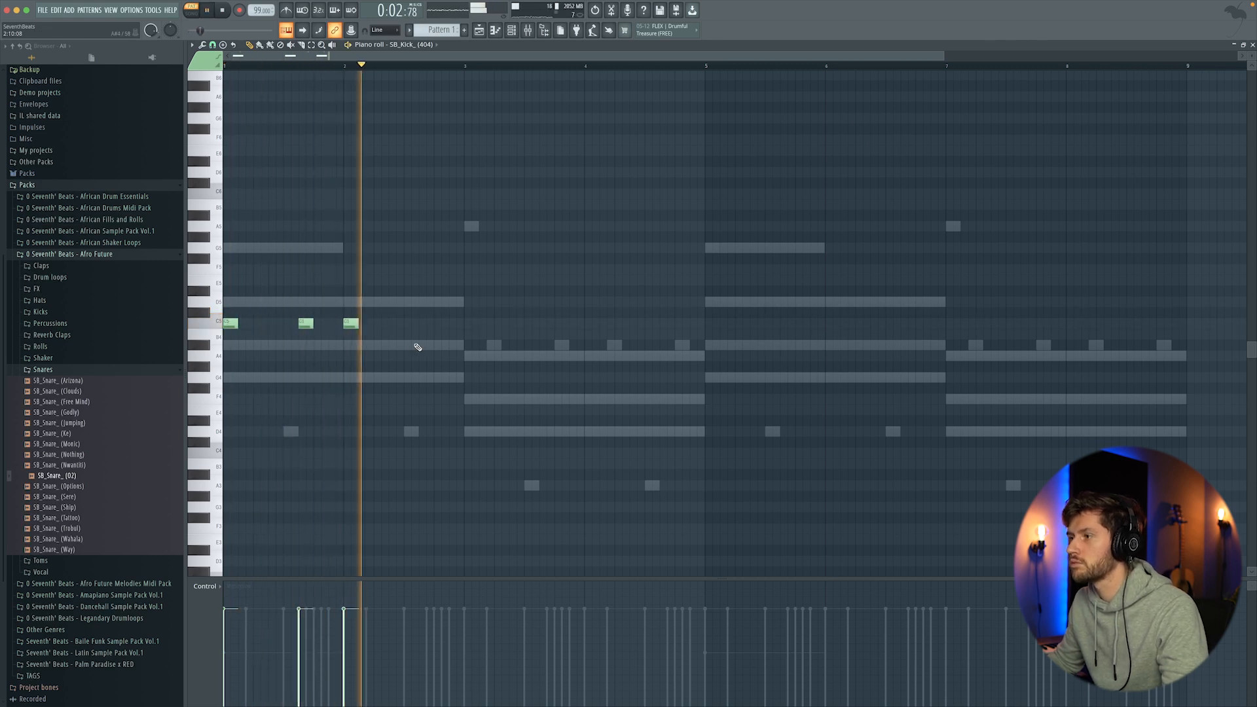
left_click(424, 324)
key("space")
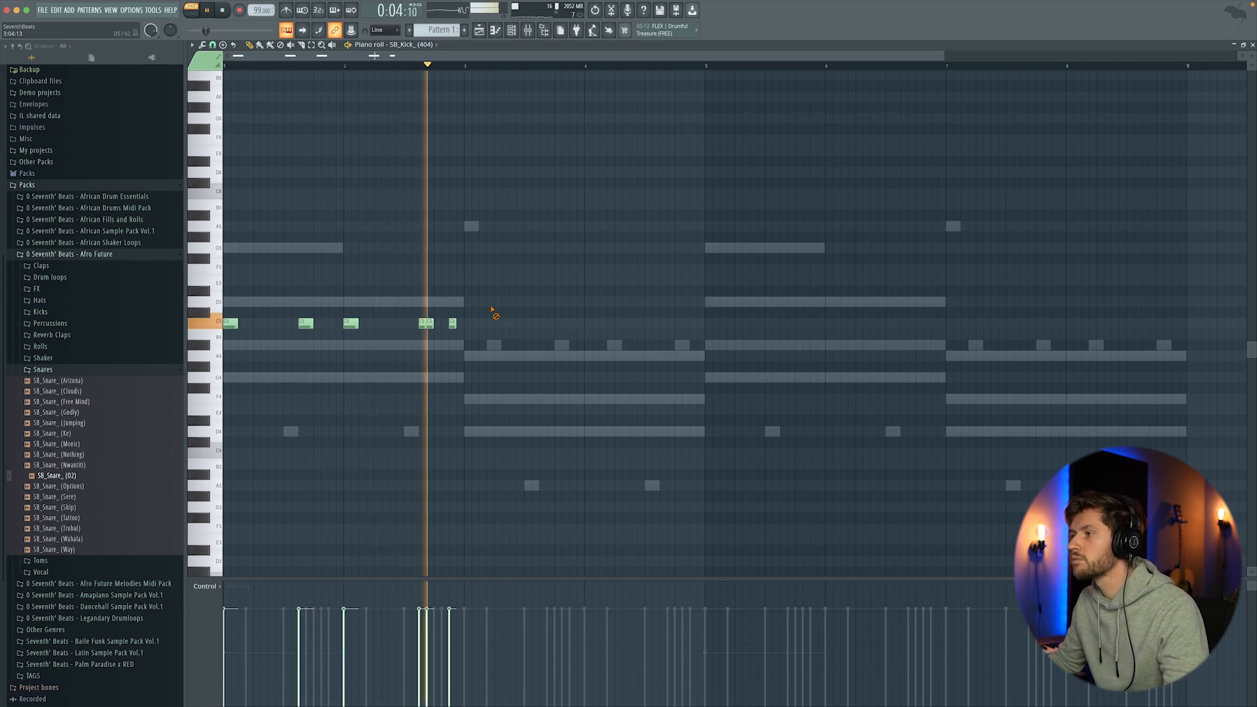
key("space")
- Duplicate the two-bar kick pattern three times to fill all eight bars
key("ctrl+b")
key("ctrl+b")
key("ctrl+b")
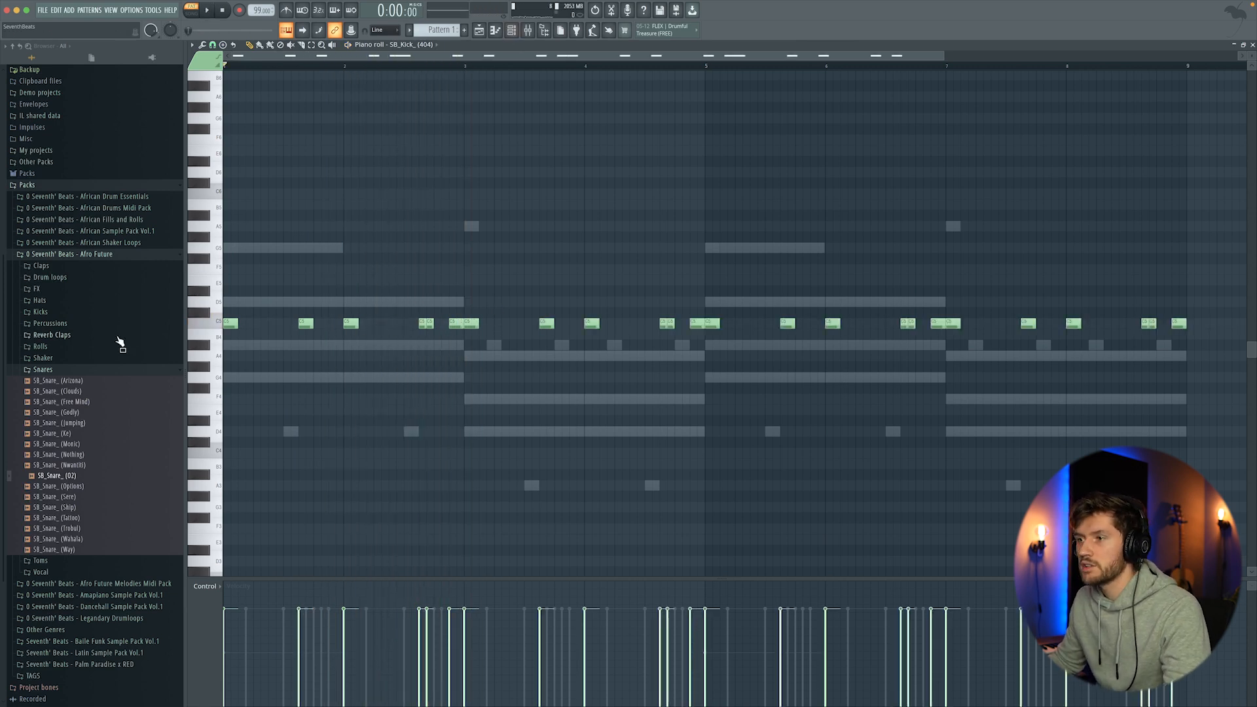
- Load SB - HAT (16) from the African Sample Pack Vol.1 Overused closed hats as a new channel below the snare
left_click(62, 370)
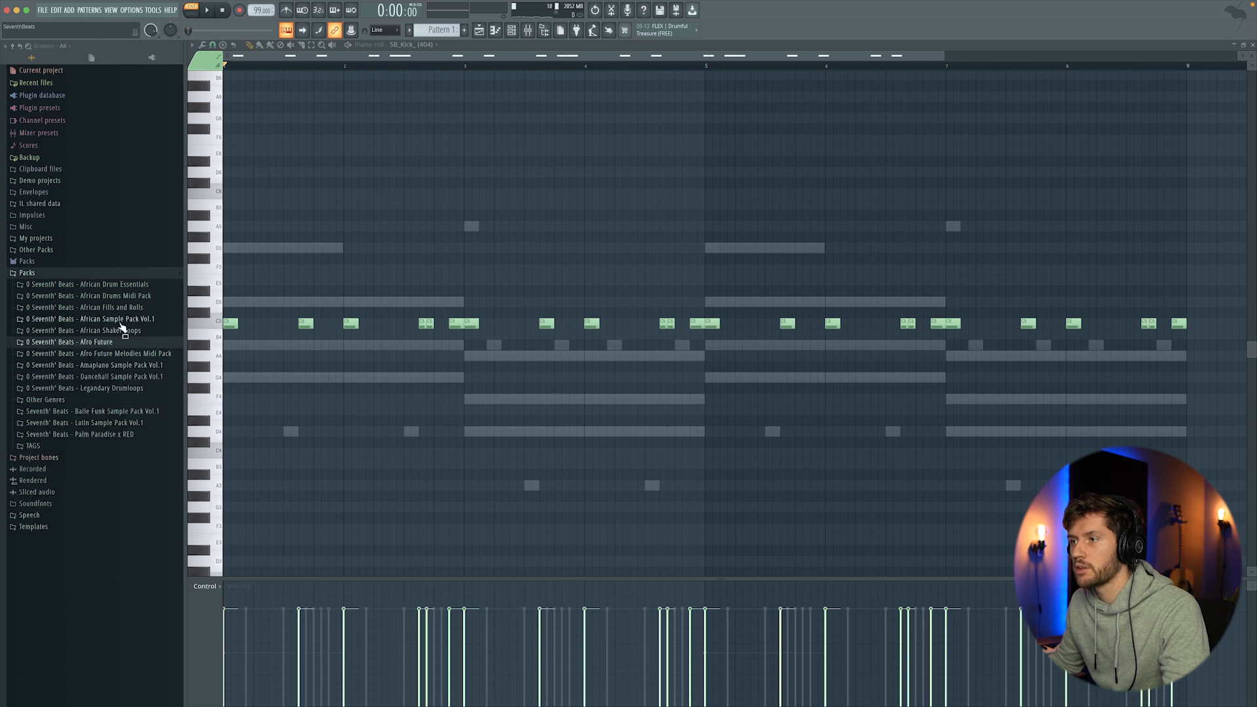
left_click(120, 321)
left_click(73, 355)
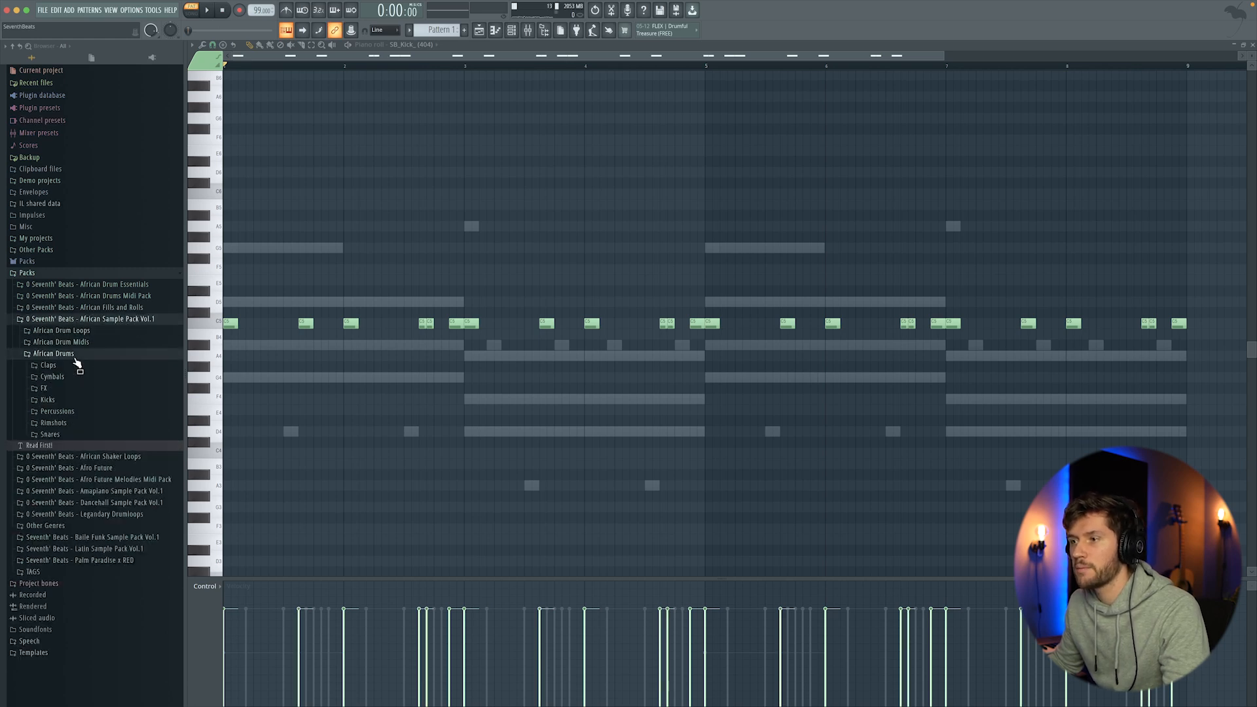
left_click(66, 377)
left_click(77, 401)
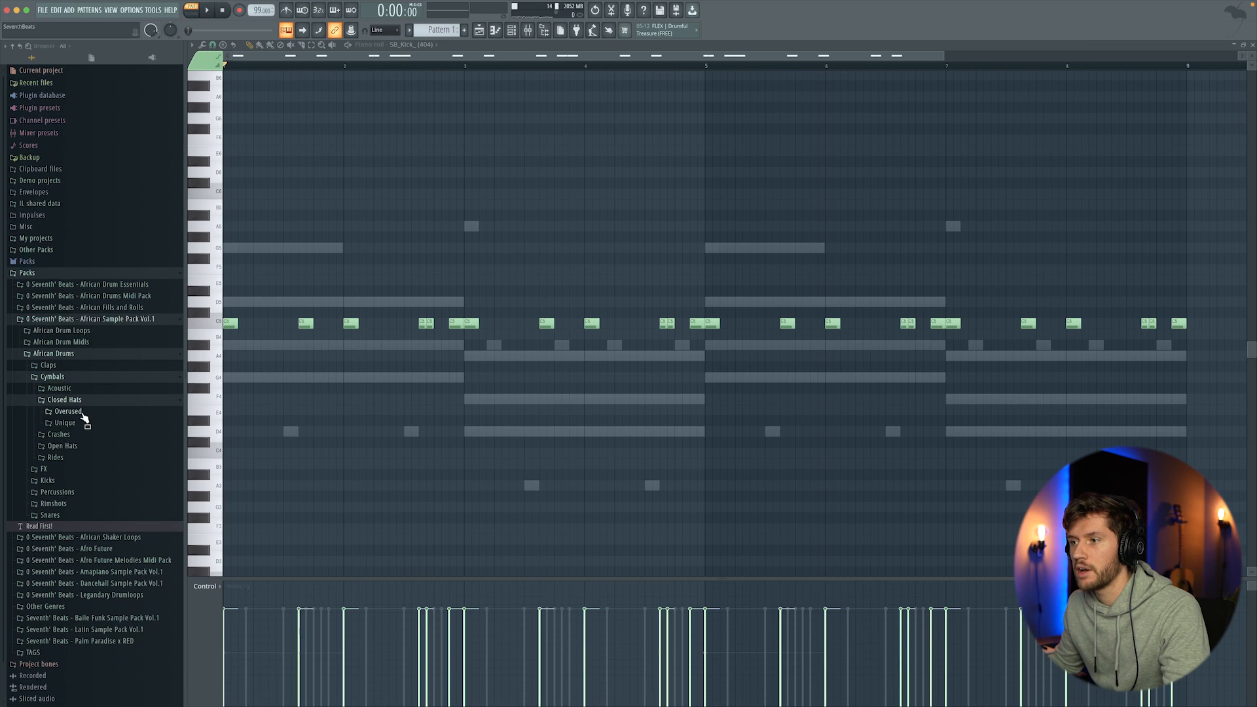
left_click(78, 412)
scroll(93, 426, "down", 1)
left_click(84, 360)
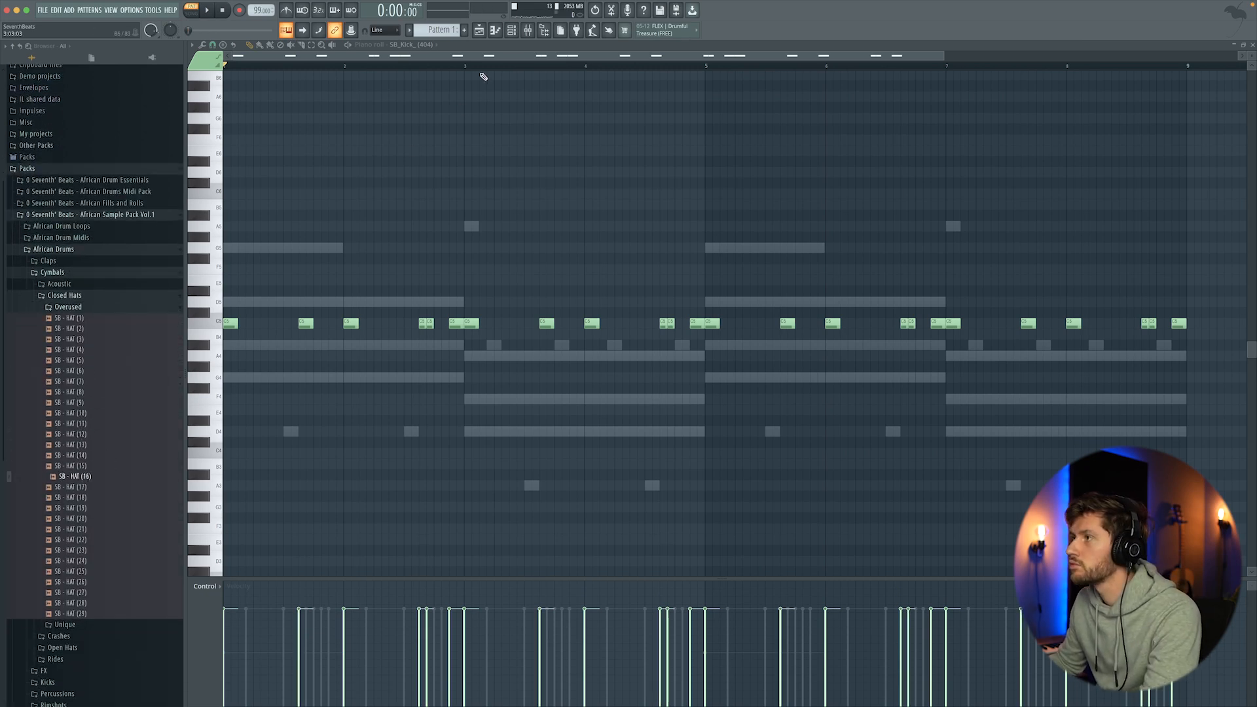
left_click(512, 30)
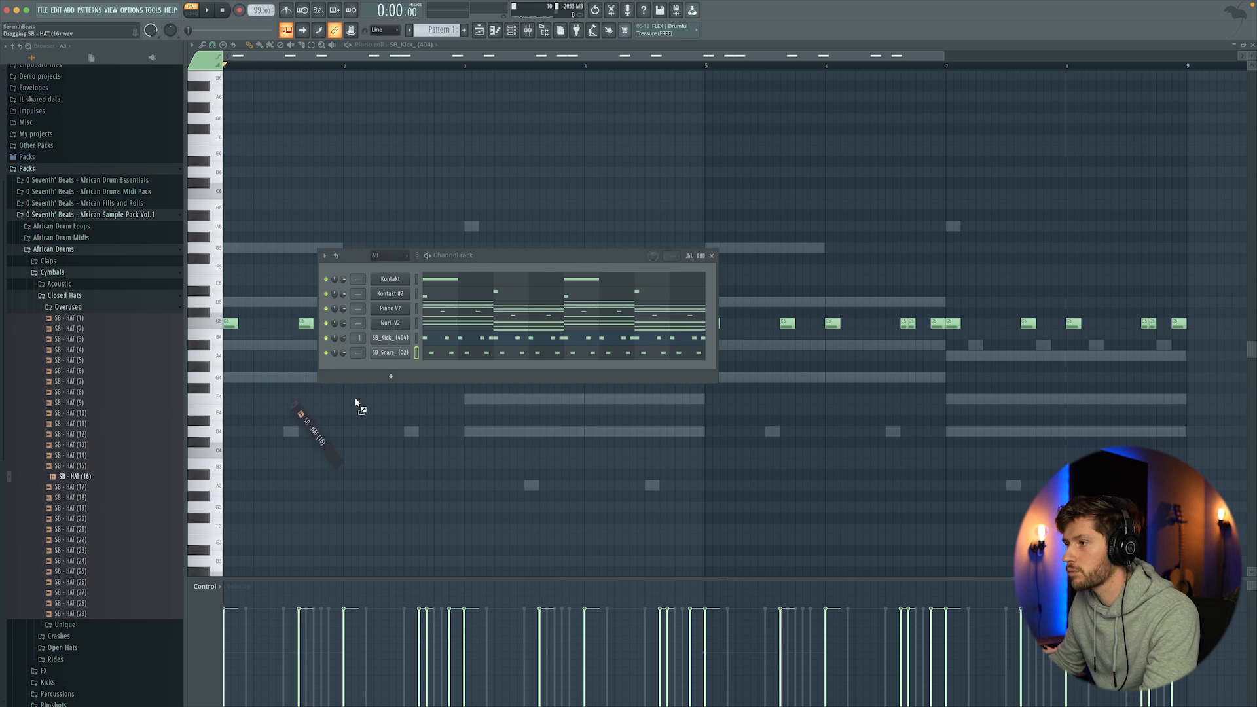
left_click_drag(404, 374, 402, 366)
key("F6")
- Set the snap to 1/4 step and fill a short, dense hat roll on C5 late in bar 1
key("space")
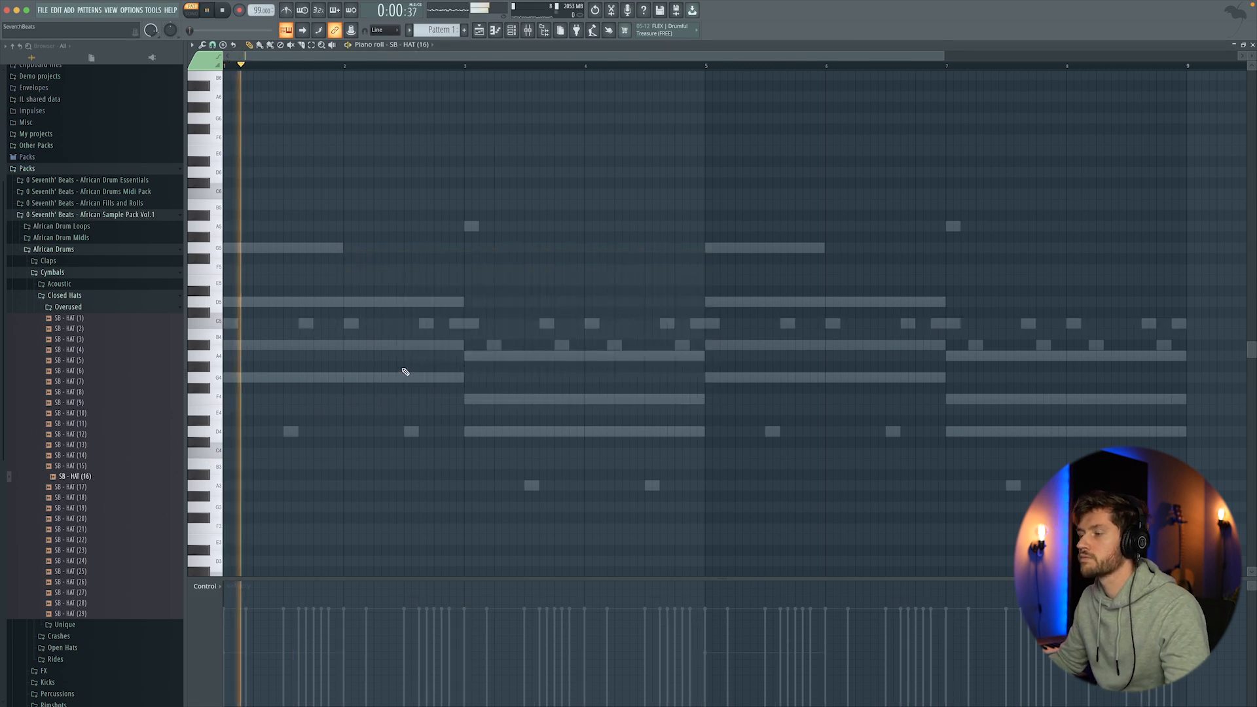
key("space")
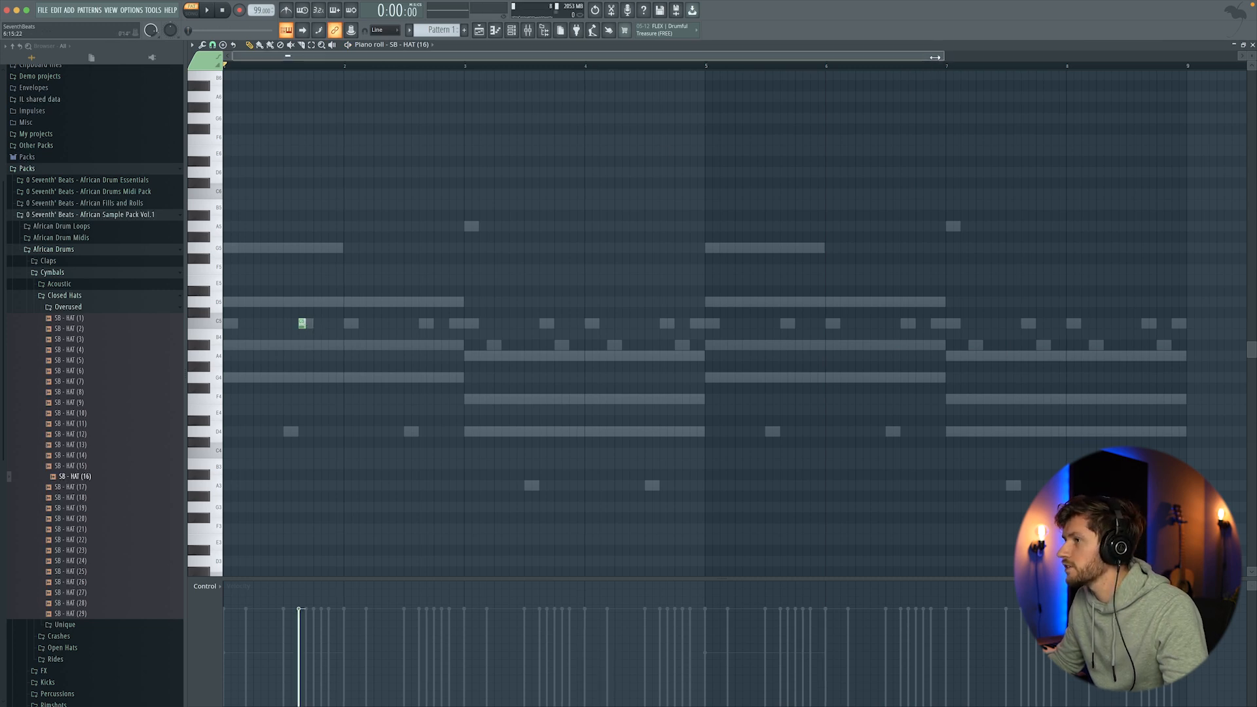
left_click_drag(935, 57, 528, 58)
left_click(212, 45)
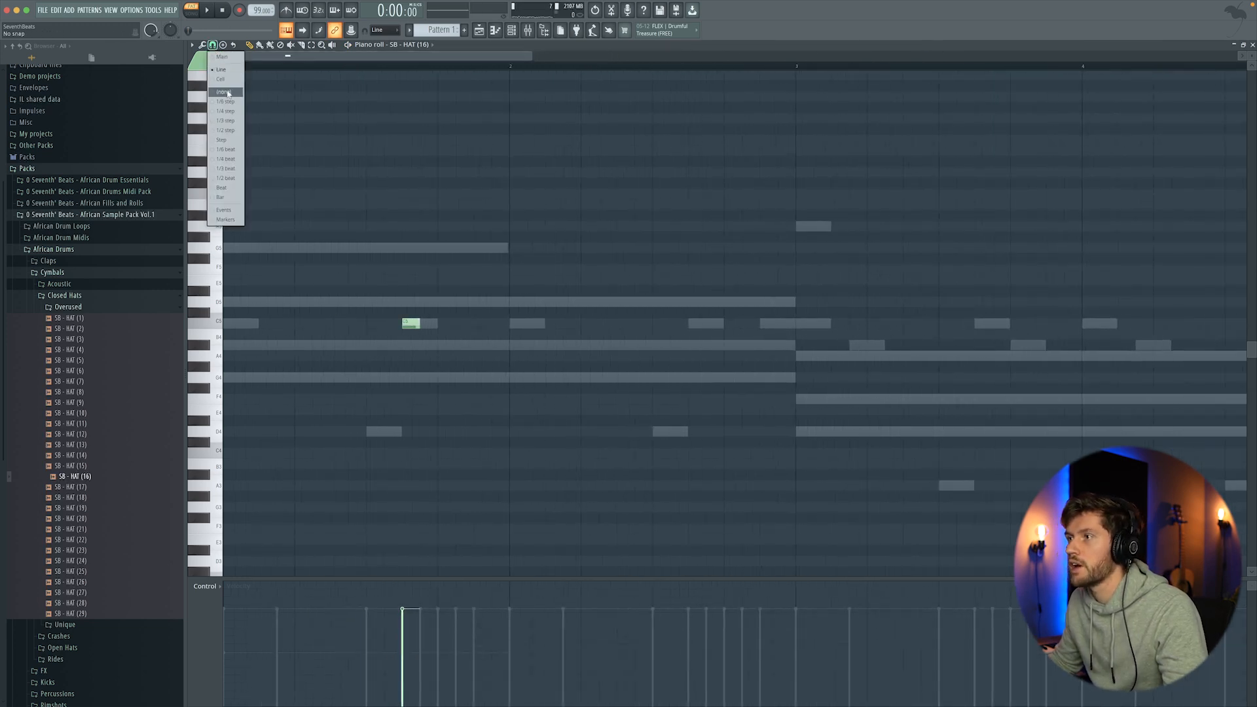
left_click(226, 111)
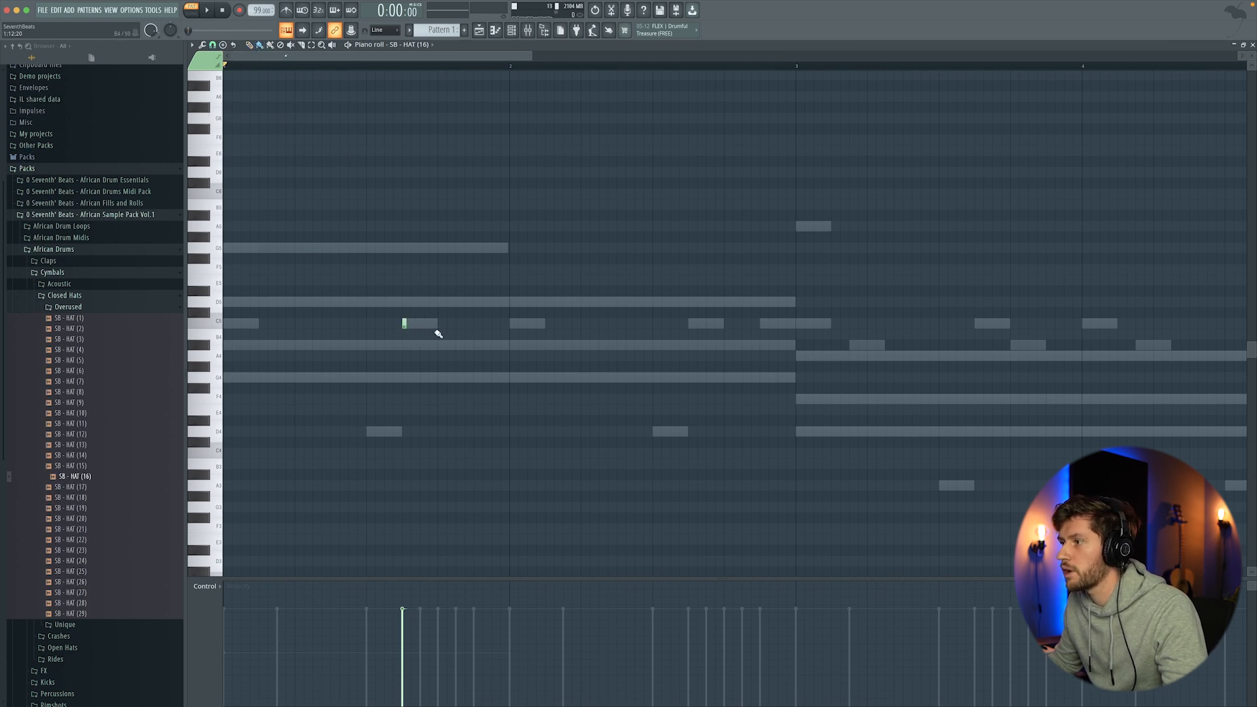
key("space")
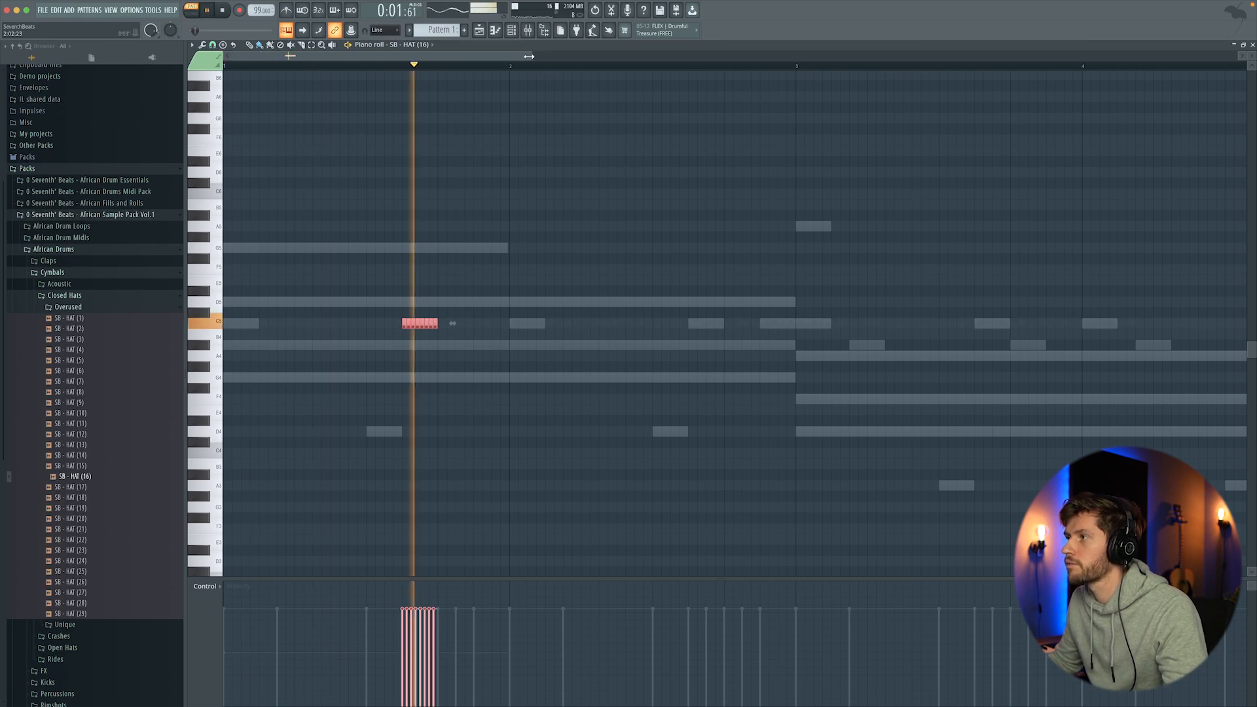
- Copy the hat roll to the matching position in bar 3 and audition it
left_click_drag(529, 57, 740, 57)
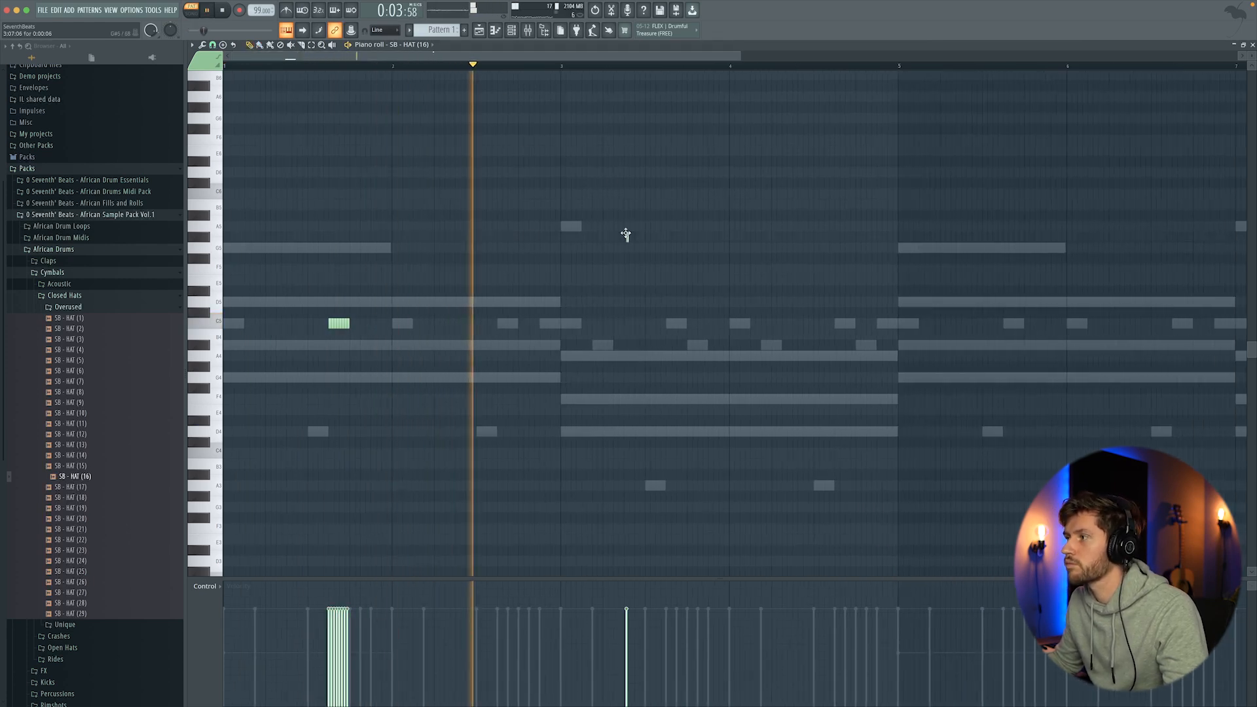
key("space")
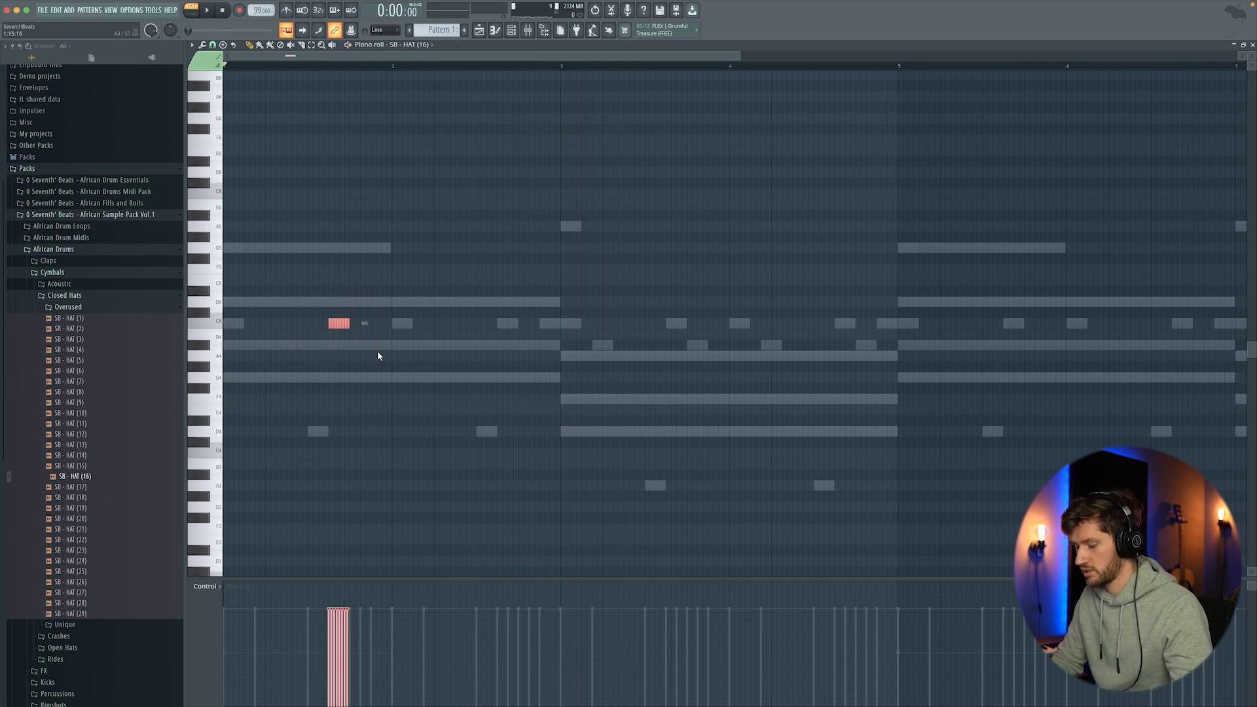
left_click(640, 323)
left_click_drag(639, 322, 660, 323)
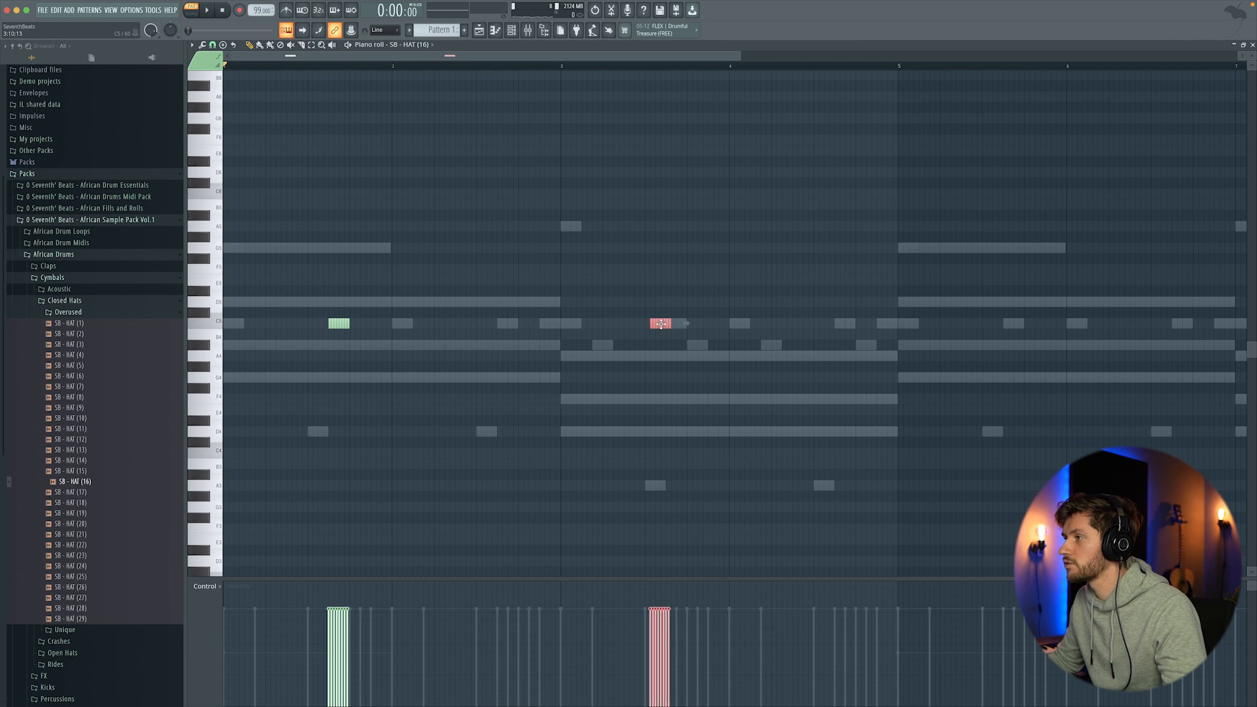
key("space")
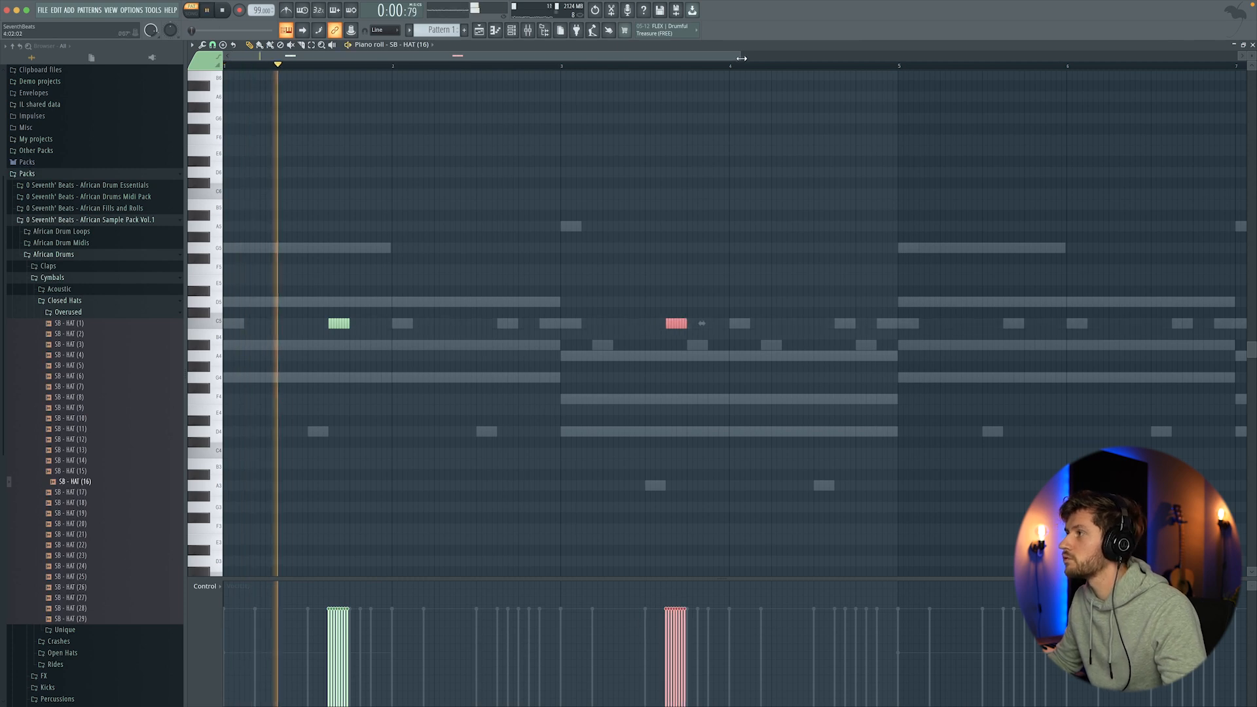
- Set the snap back to Line and duplicate both hat rolls to the matching positions in bars 5 and 7
left_click_drag(741, 57, 909, 56)
left_click(214, 45)
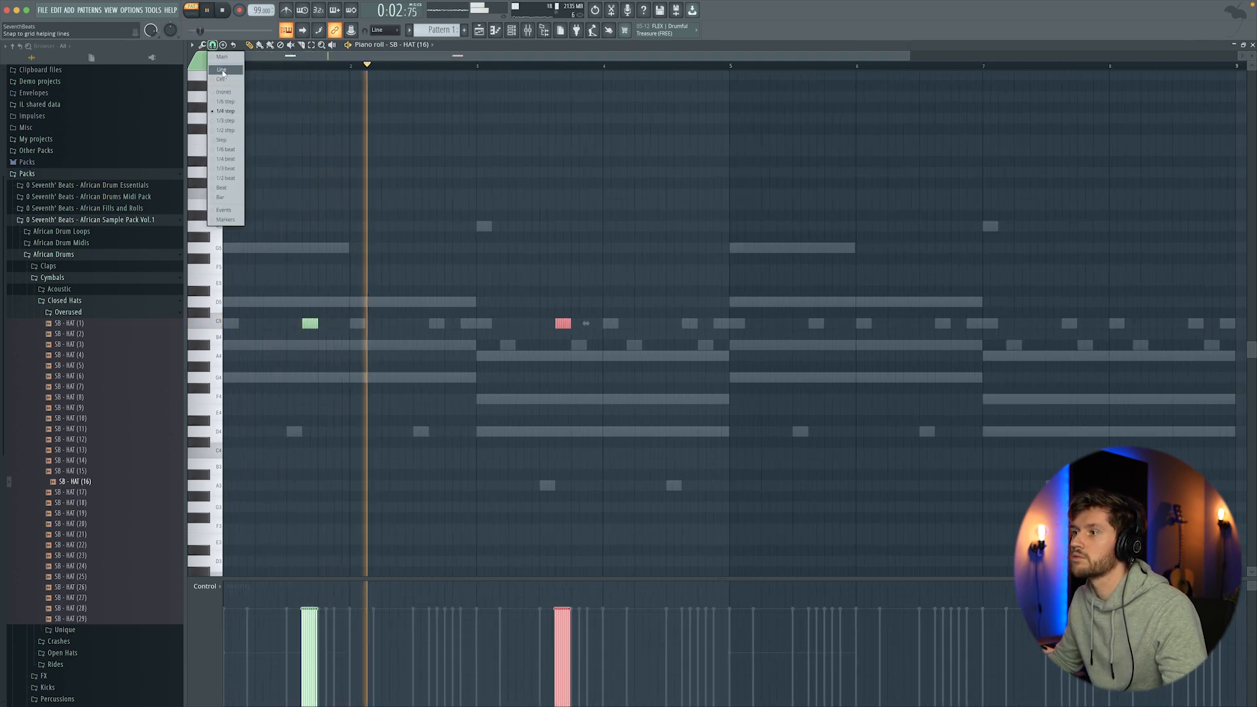
left_click(225, 71)
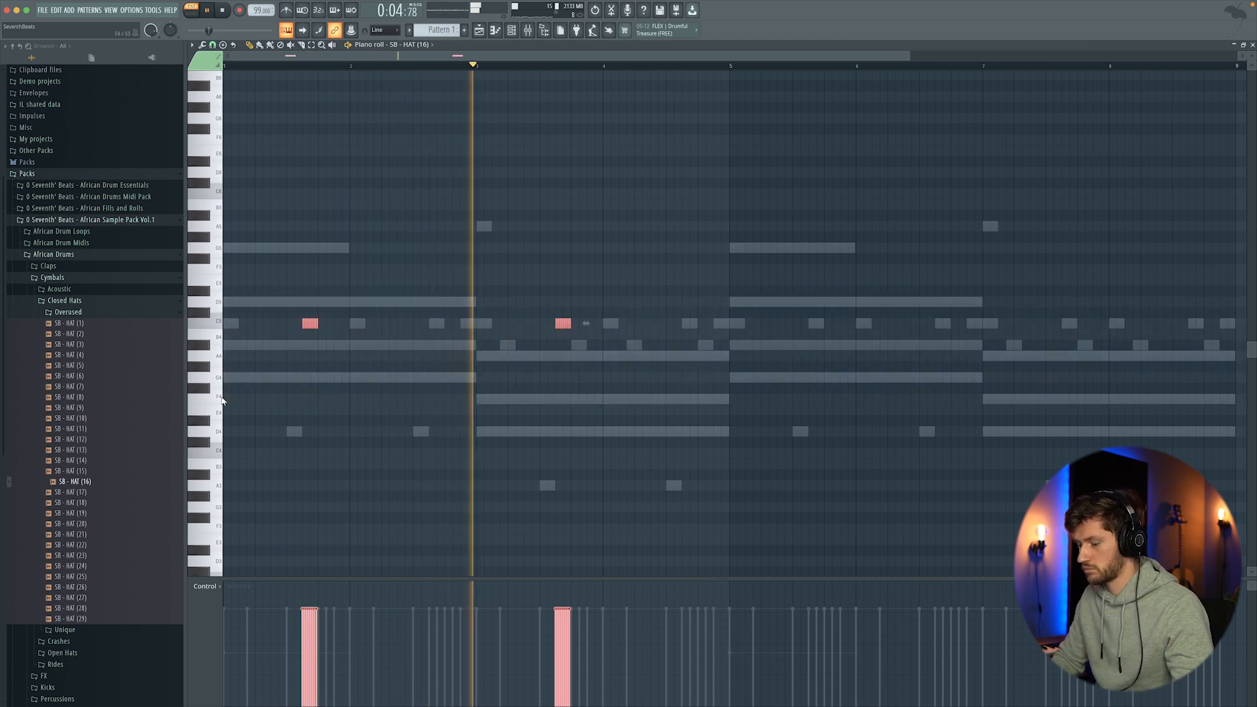
left_click_drag(318, 324, 326, 324)
key("ctrl+z")
key("ctrl+b")
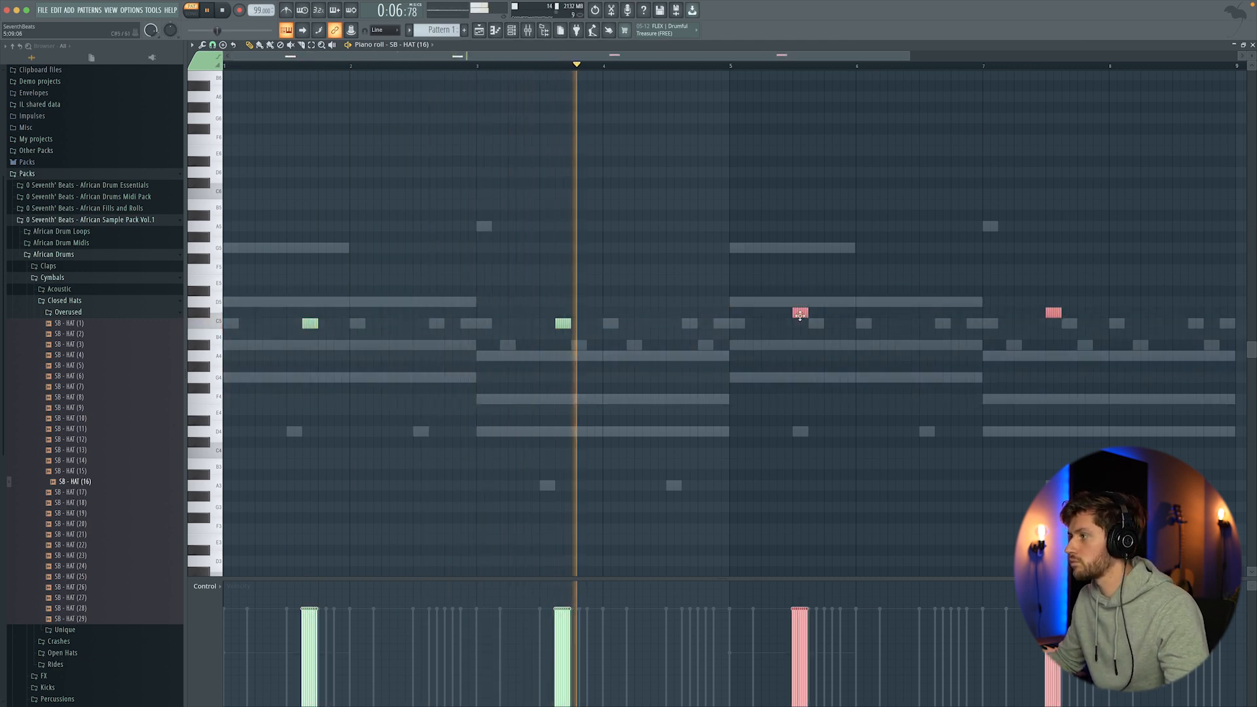
key("ctrl+d")
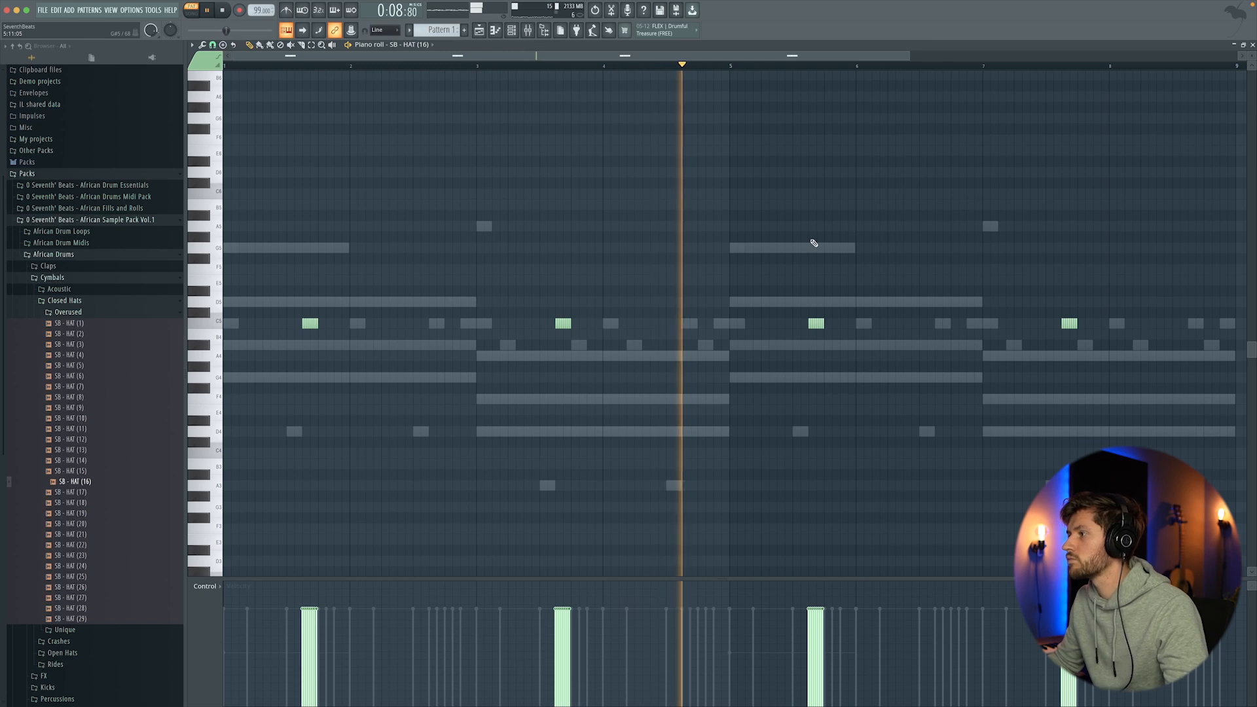
- Load SB - UNIQUE CLAP (4), place C5 claps in bars 1, 3, 5 and 7, and listen to them
key("space")
left_click(65, 368)
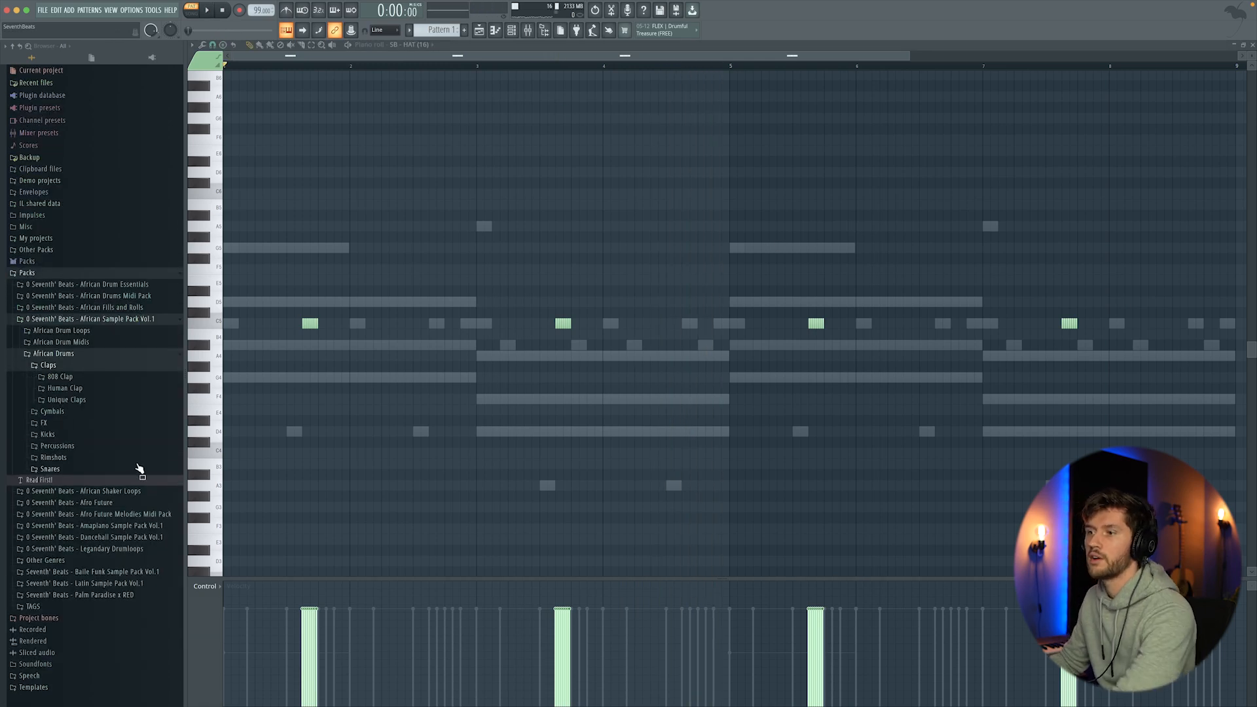
left_click(66, 399)
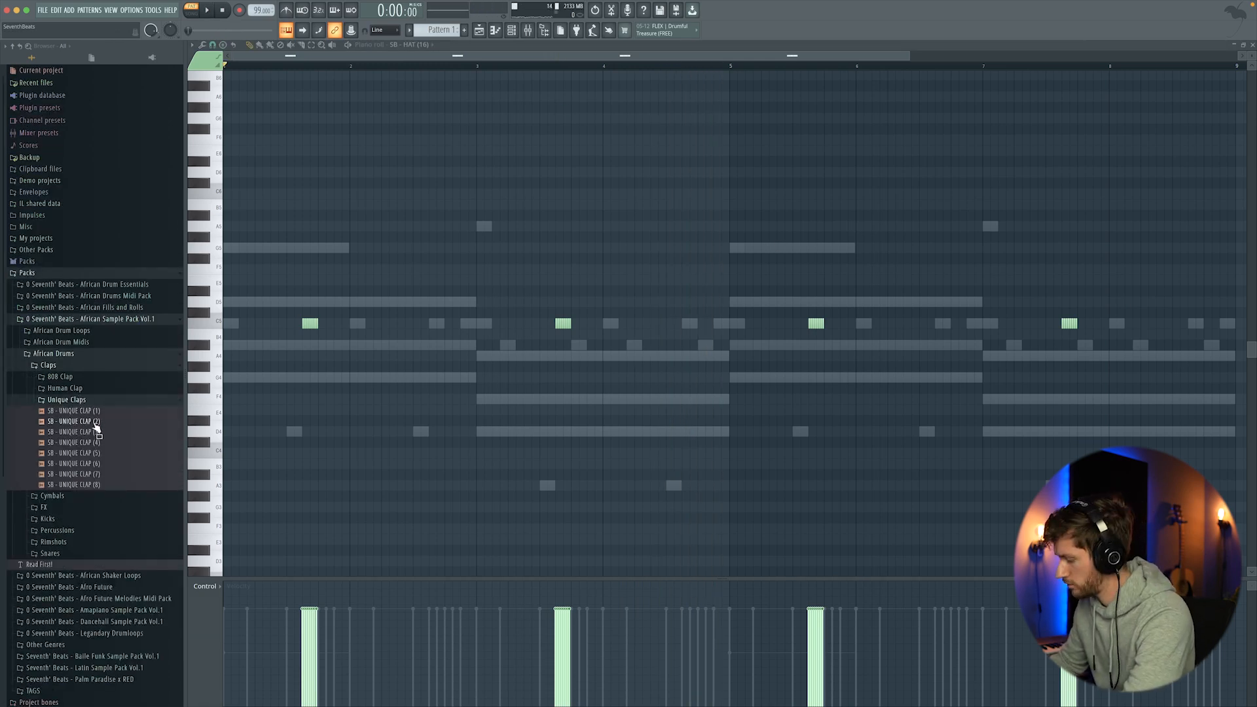
left_click_drag(107, 442, 523, 230)
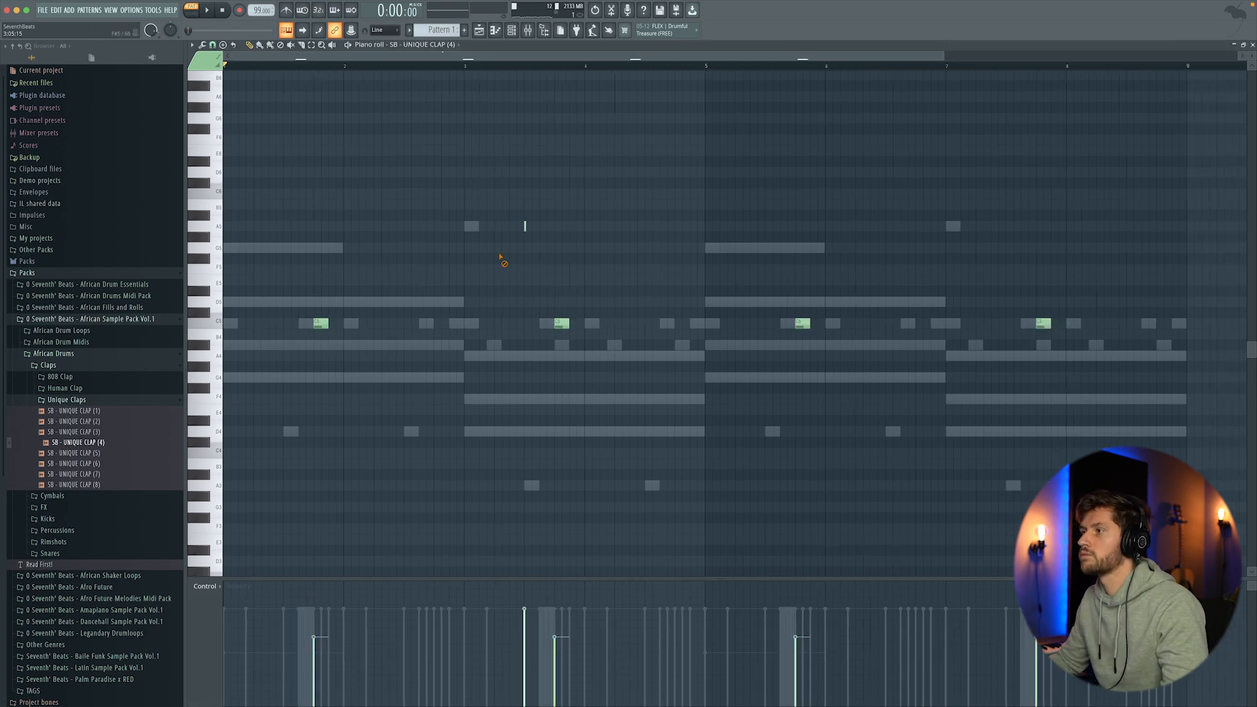
key("space")
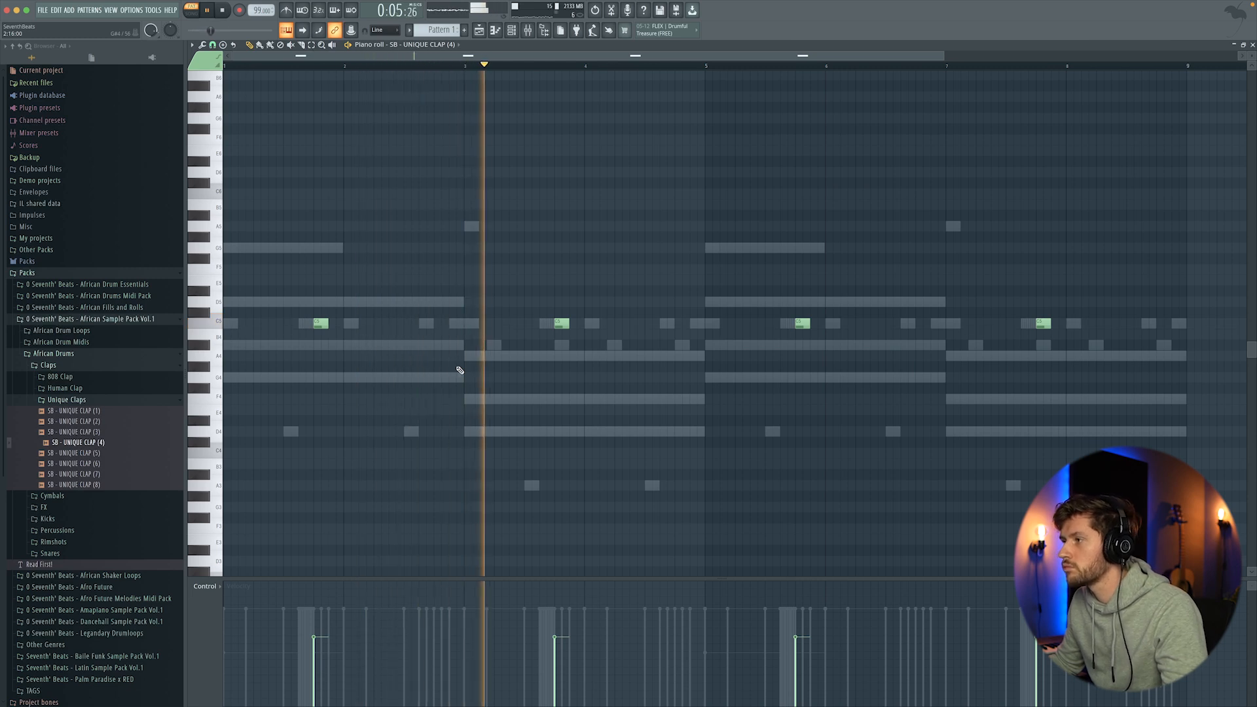
- Stop playback and load SB - DJEMBE (90) from the African Drums percussion toms as a new channel
key("space")
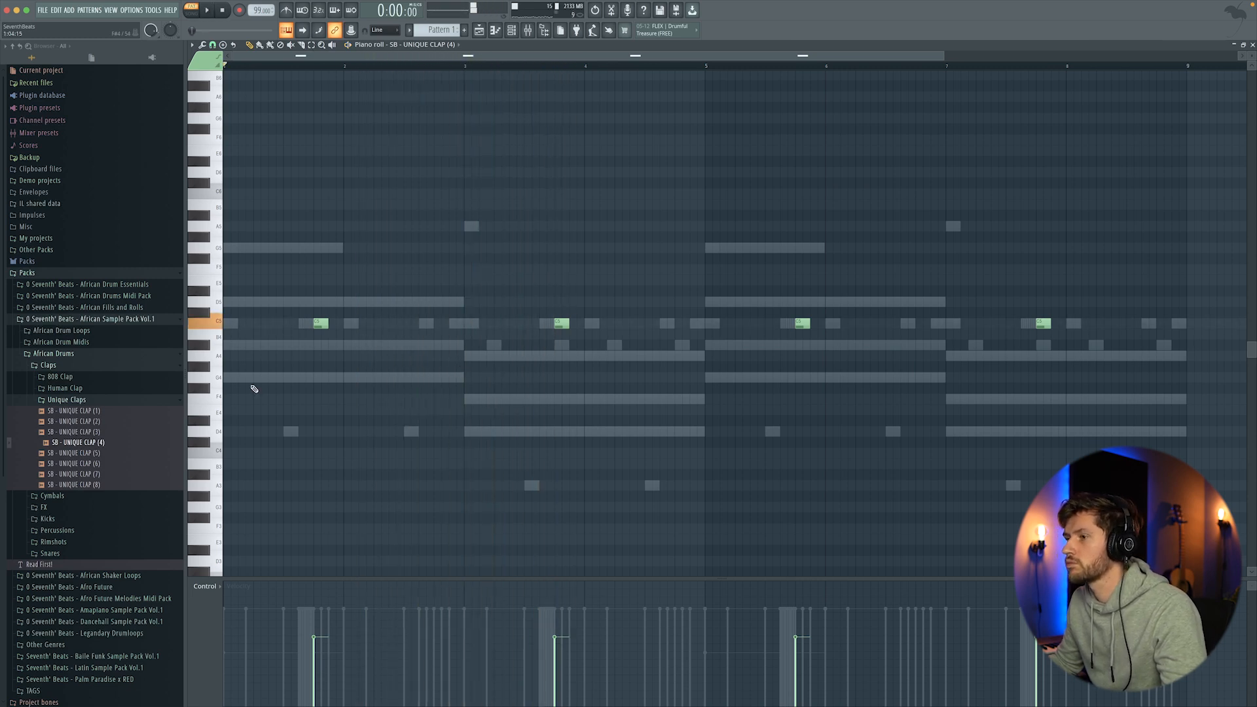
left_click(59, 362)
left_click(59, 358)
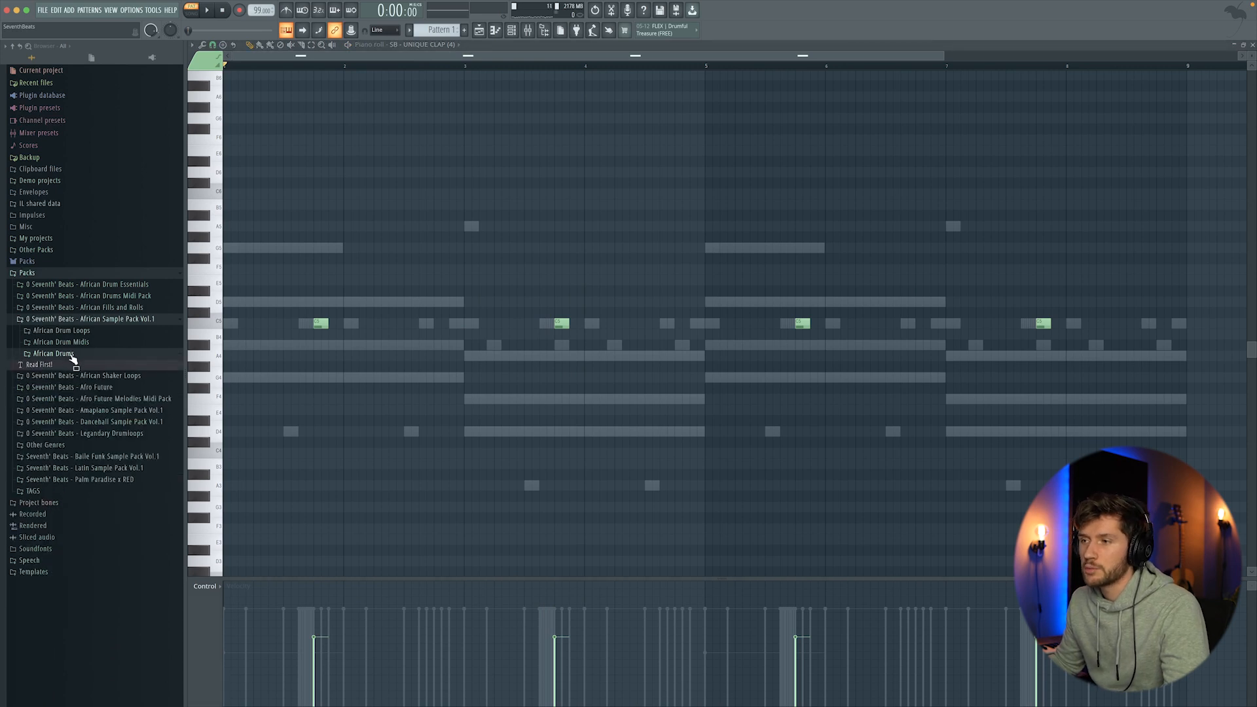
left_click(79, 354)
left_click(57, 367)
left_click(68, 412)
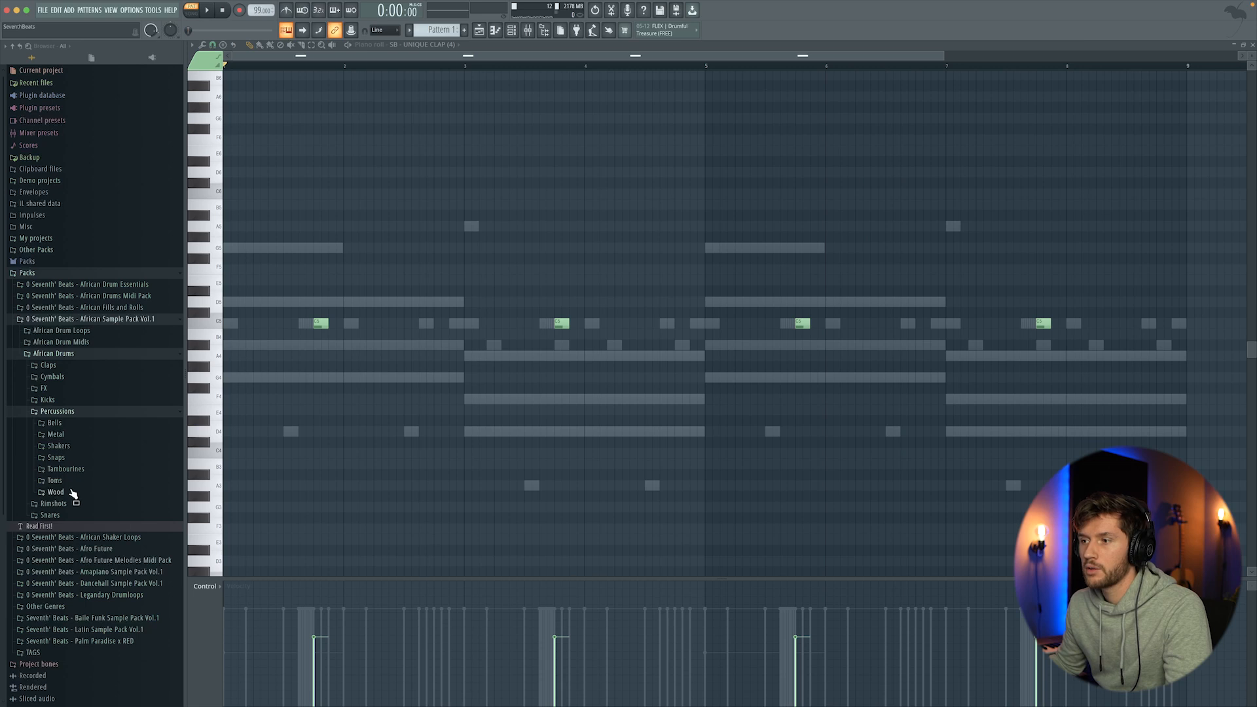
left_click(71, 483)
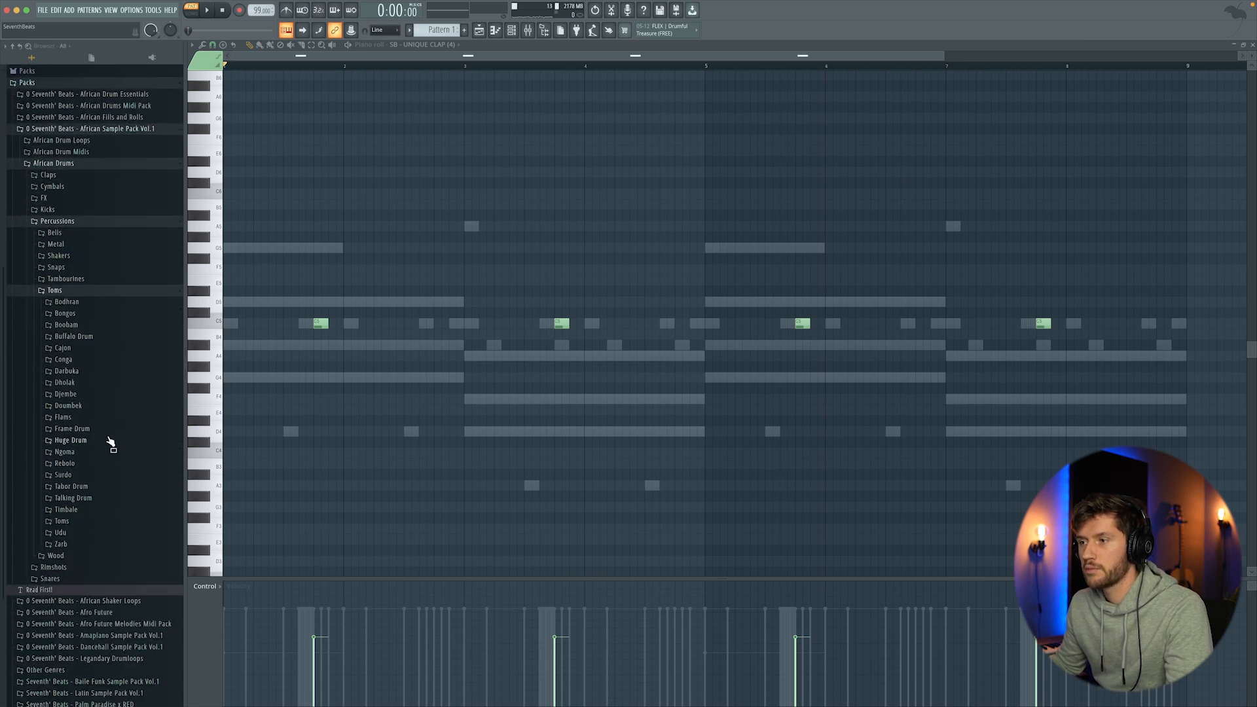
left_click(91, 396)
scroll(92, 459, "down", 10)
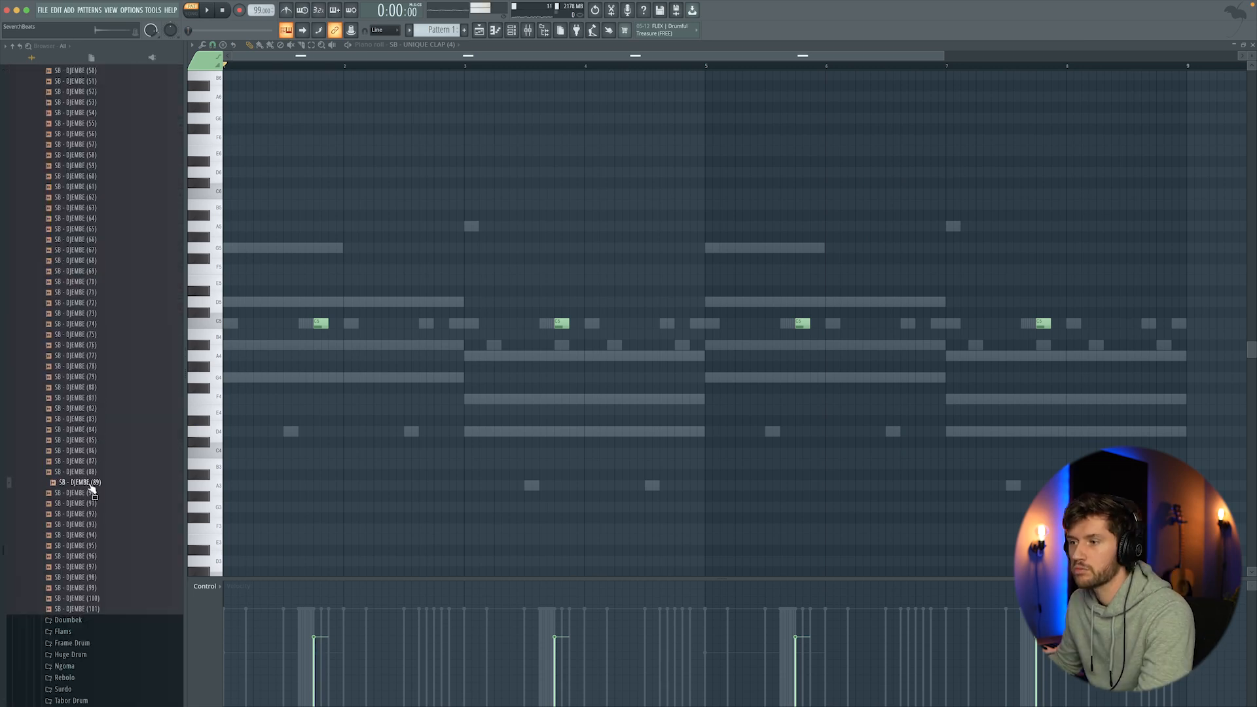
left_click(511, 30)
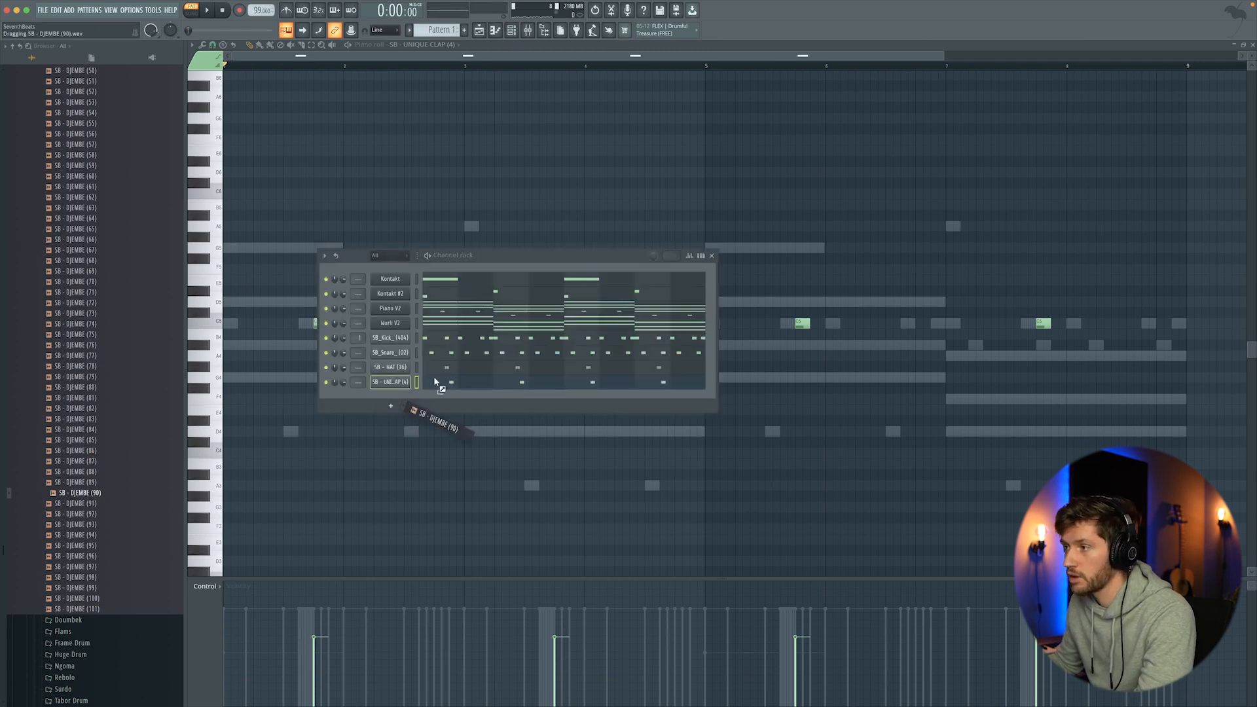
left_click_drag(399, 394, 400, 397)
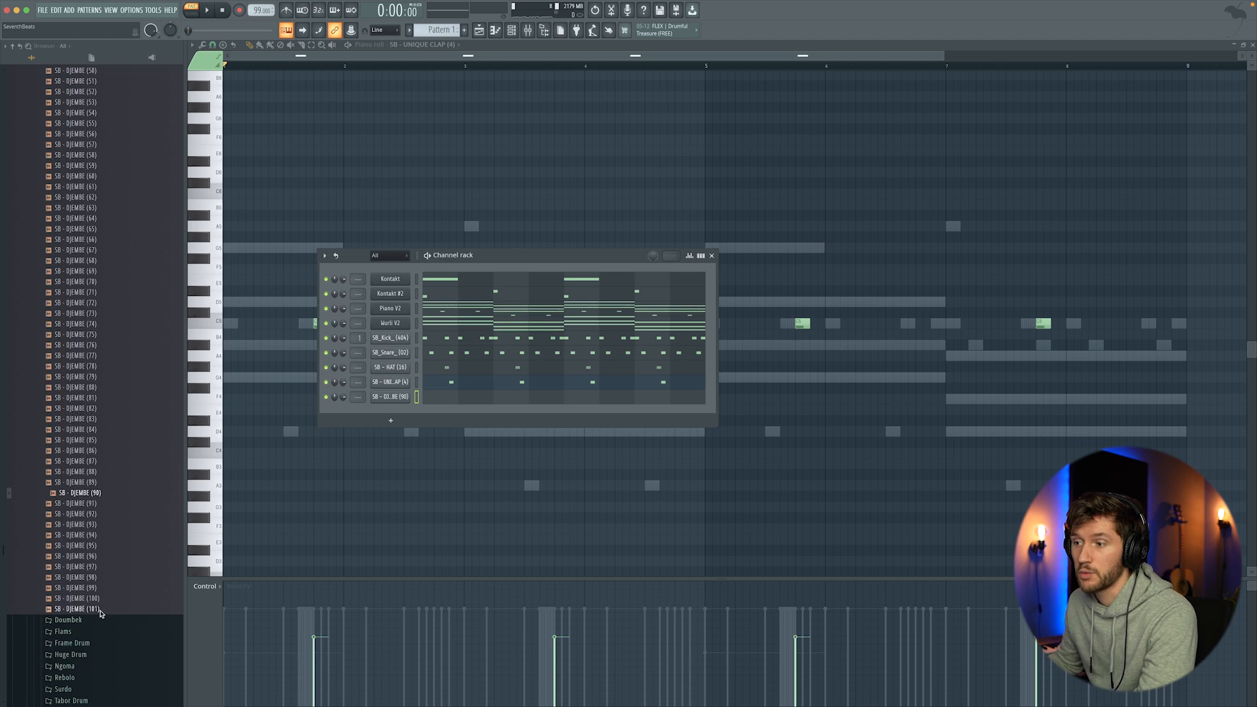
- Place C5 djembe hits at the very end of bars 2, 4, 6 and 8 and listen to them
left_click(445, 401)
left_click(335, 324)
key("space")
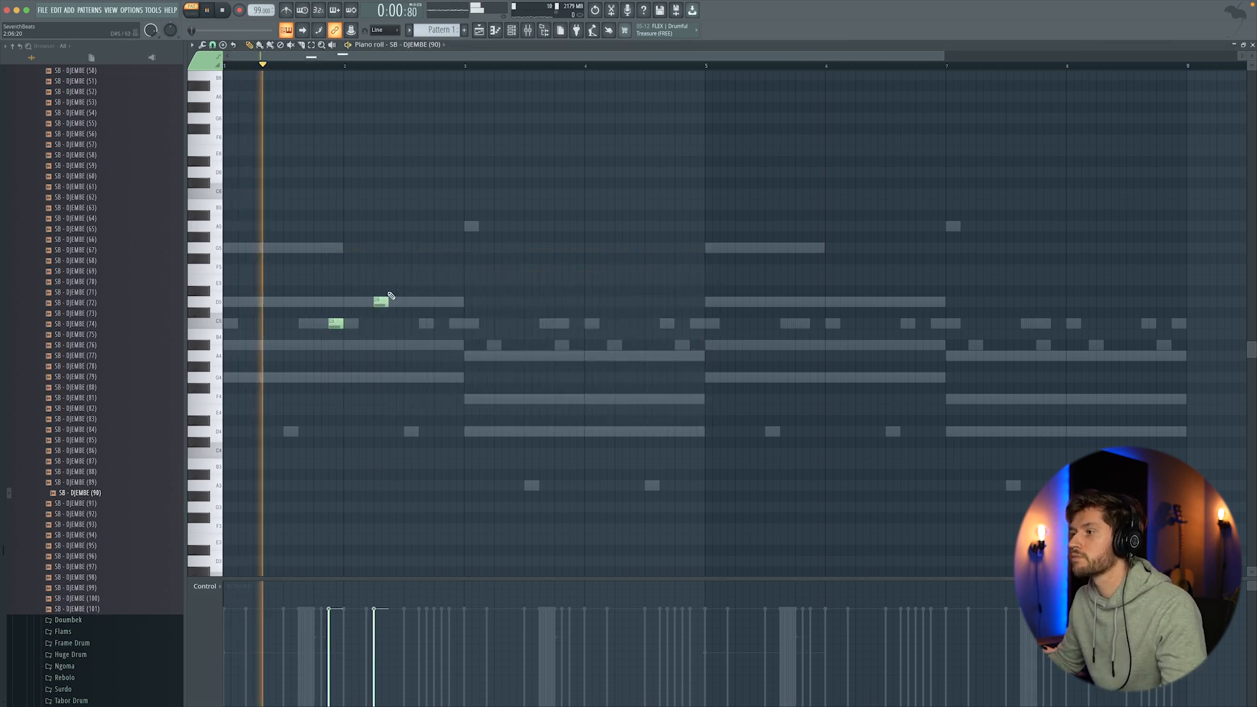
left_click_drag(335, 323, 456, 333)
left_click(694, 325)
left_click(941, 325)
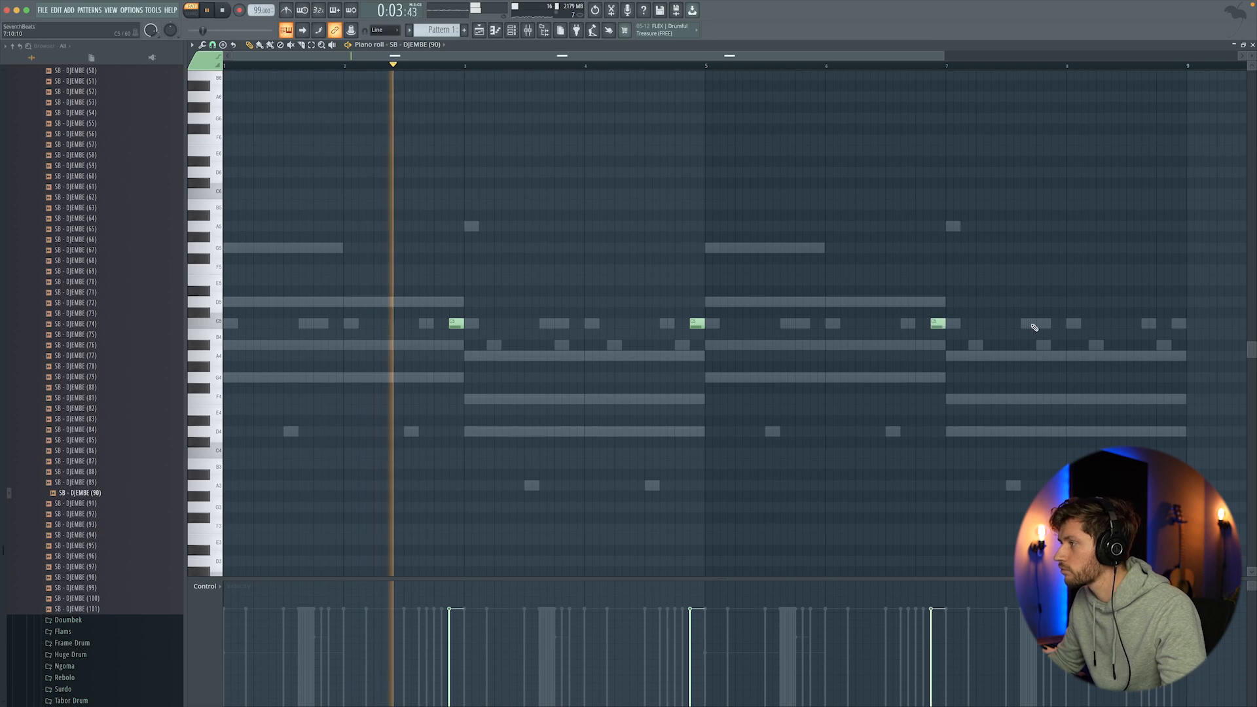
left_click(1178, 323)
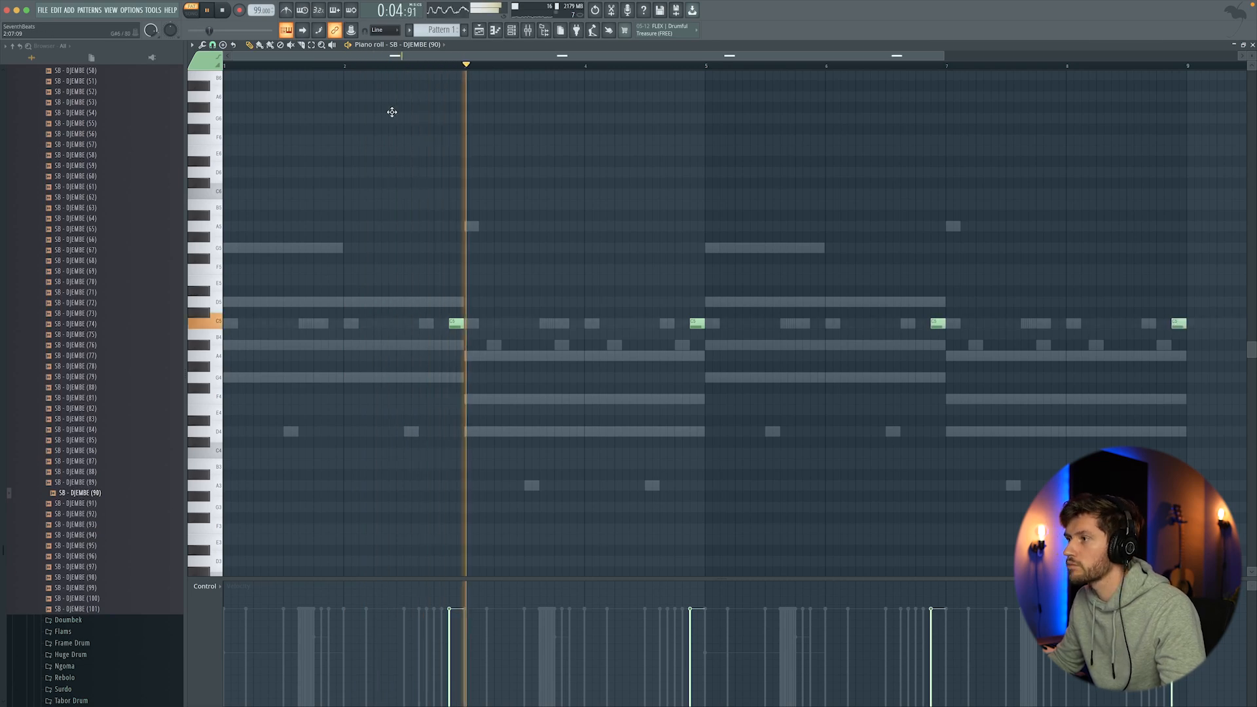
key("space")
- Load SB - BONGO (16) and SB - BONGO (22) from the Bongos folder as two new channels
scroll(96, 379, "up", 15)
left_click(83, 368)
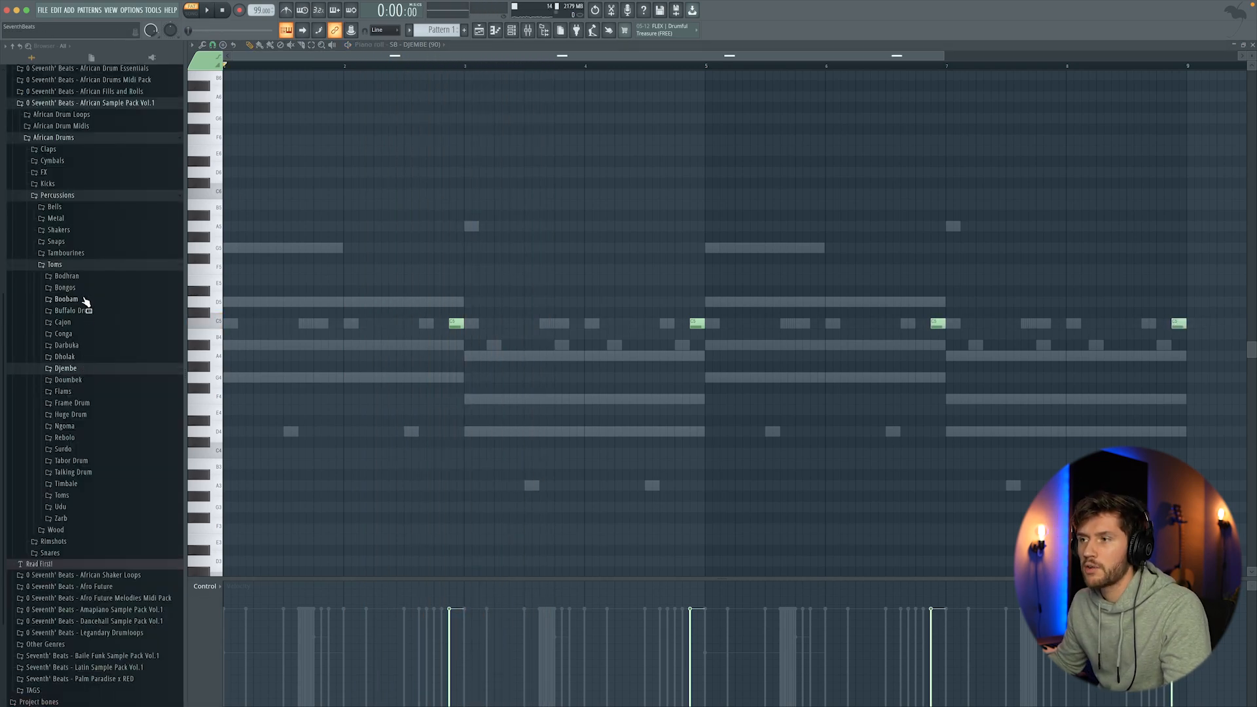
left_click(83, 289)
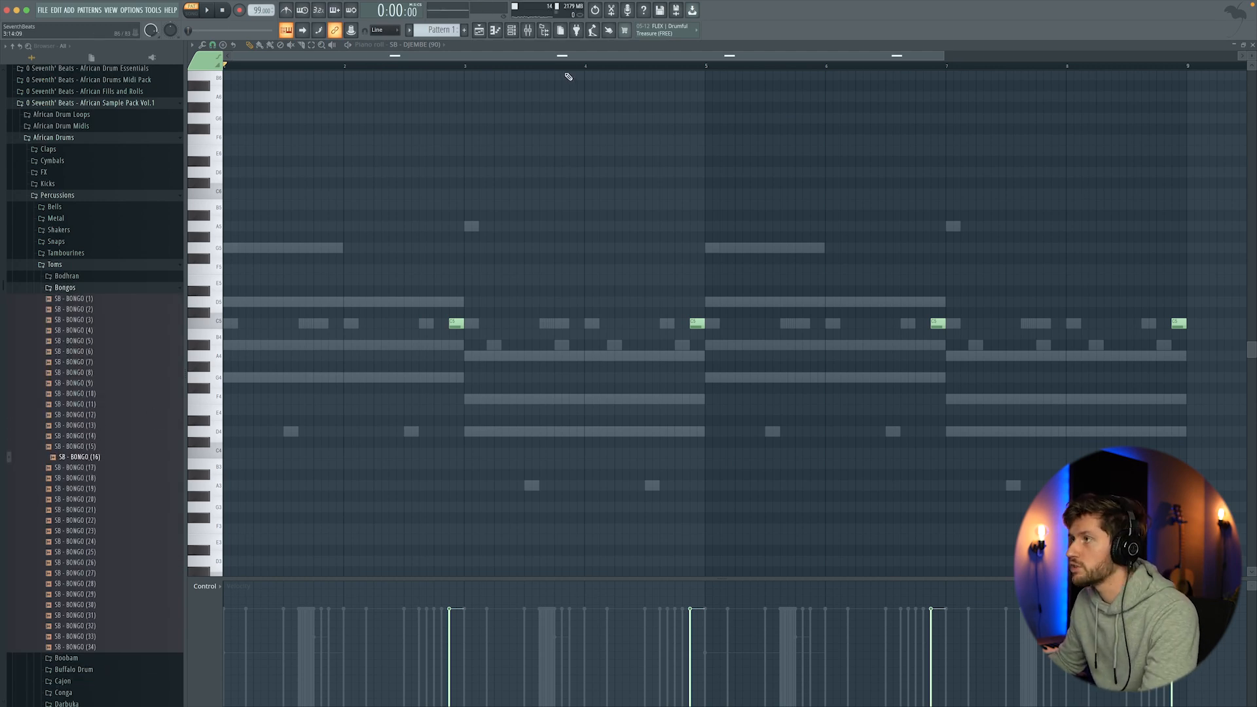
left_click(512, 30)
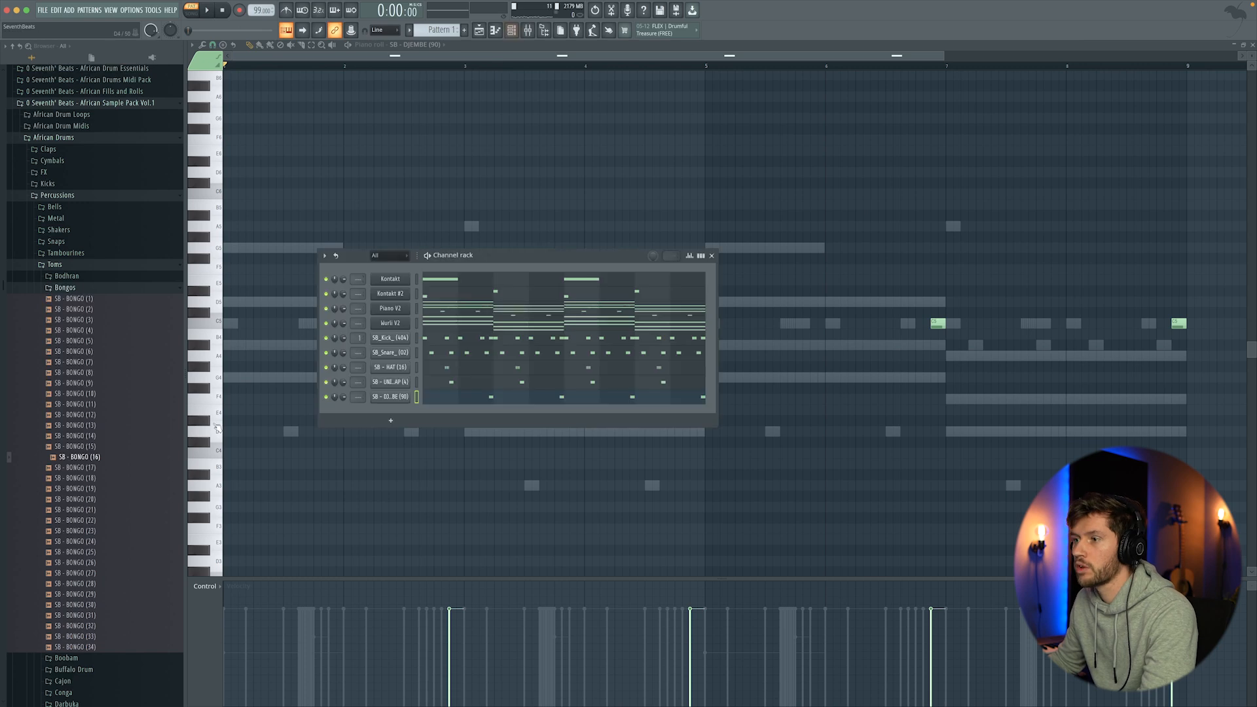
left_click_drag(348, 413, 298, 410)
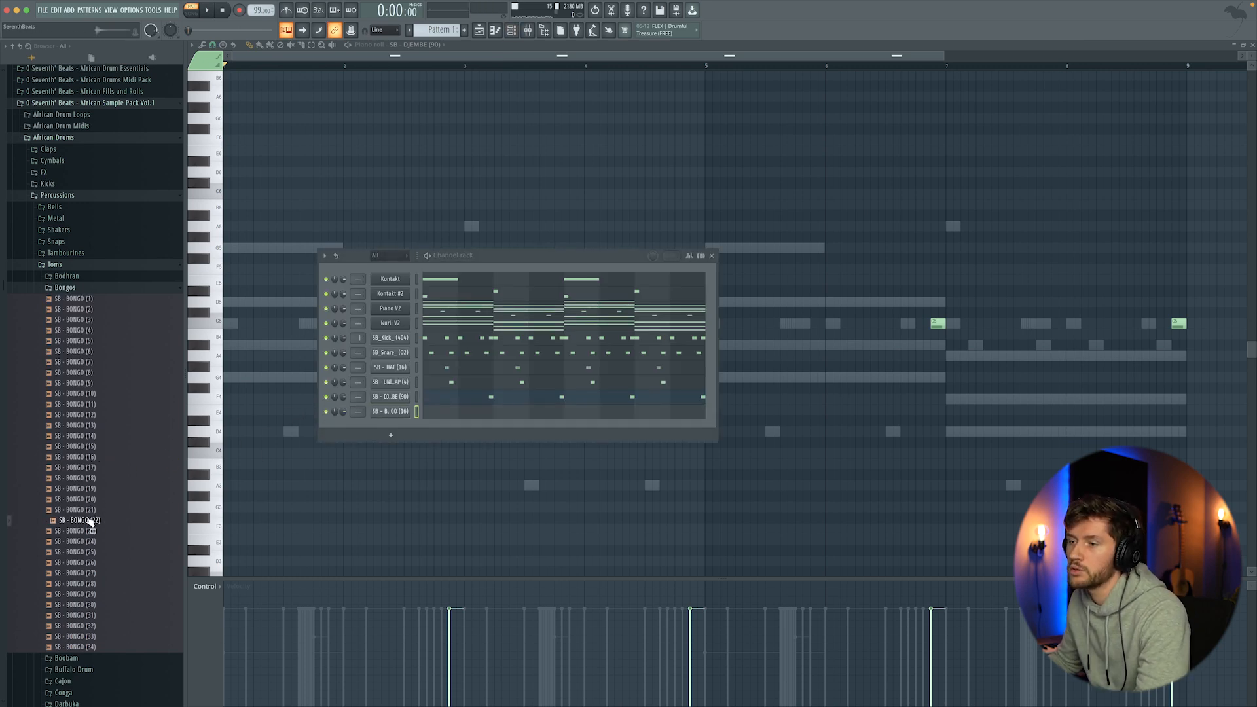
left_click_drag(403, 432, 403, 433)
- Place short double C5 hits of SB - BONGO (16) just before the middle of each bar through bar 8, and listen
left_click(481, 414)
key("space")
key("space")
key("space")
key("space")
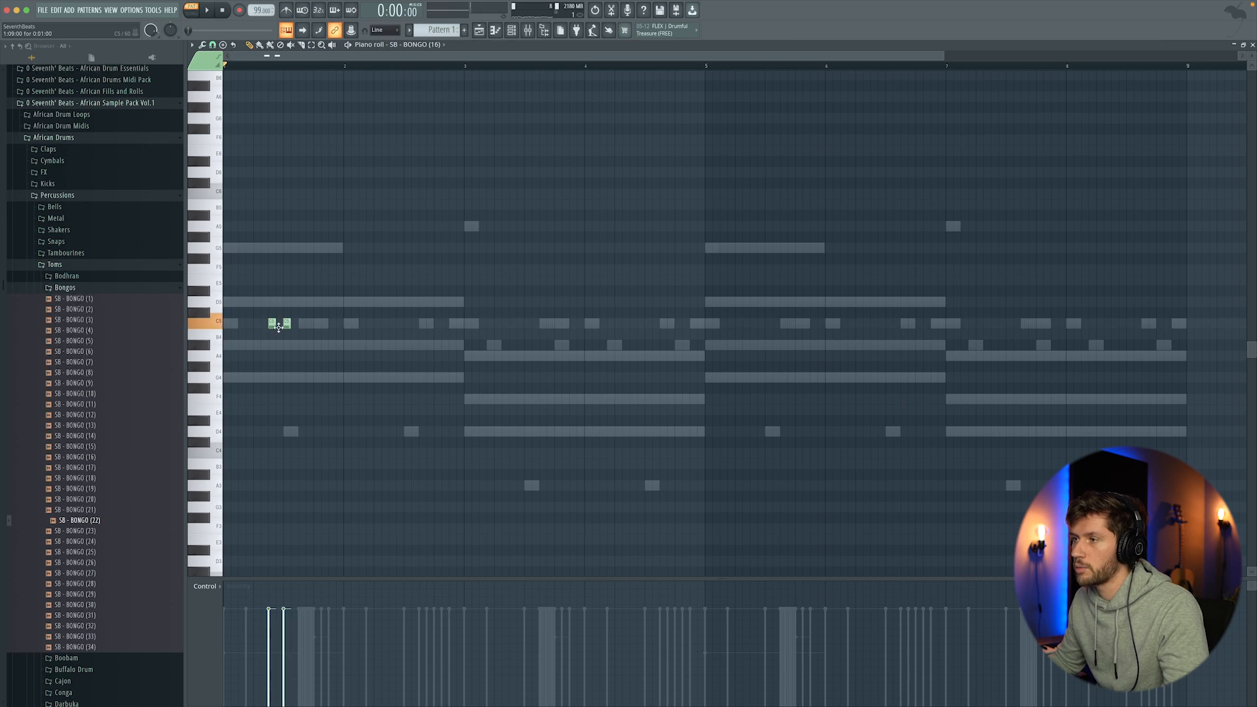
key("space")
left_click(393, 323)
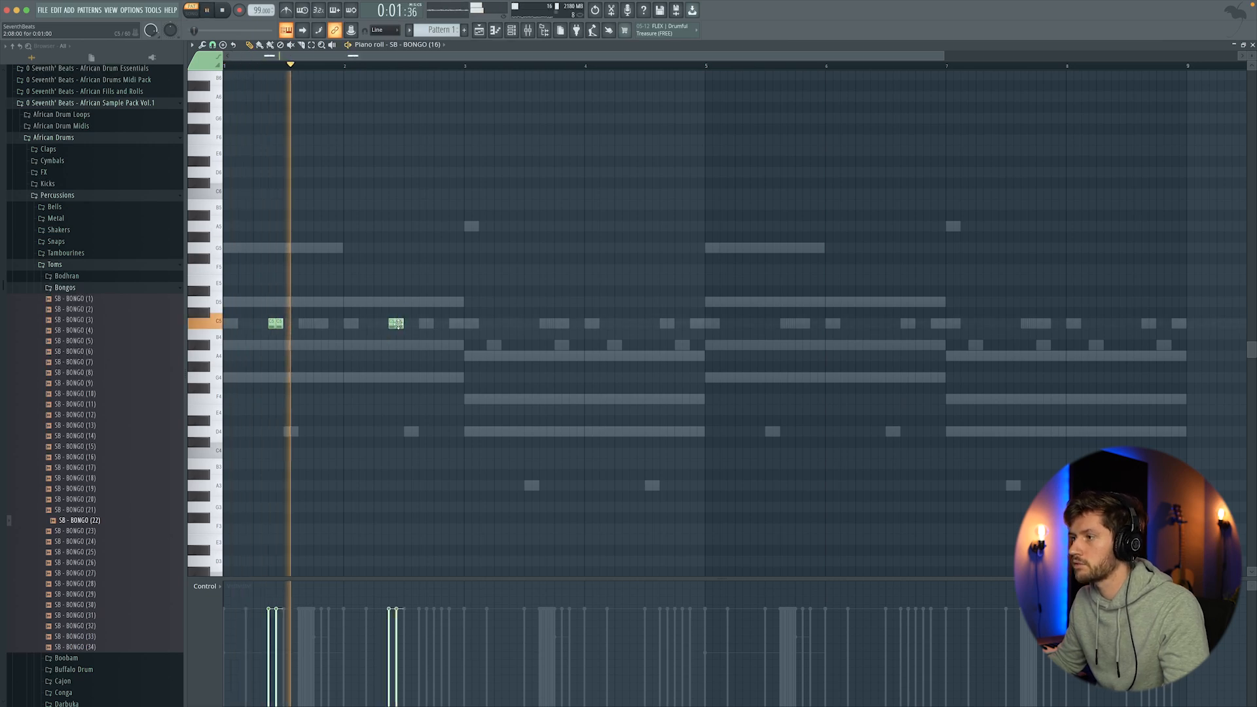
left_click(516, 323)
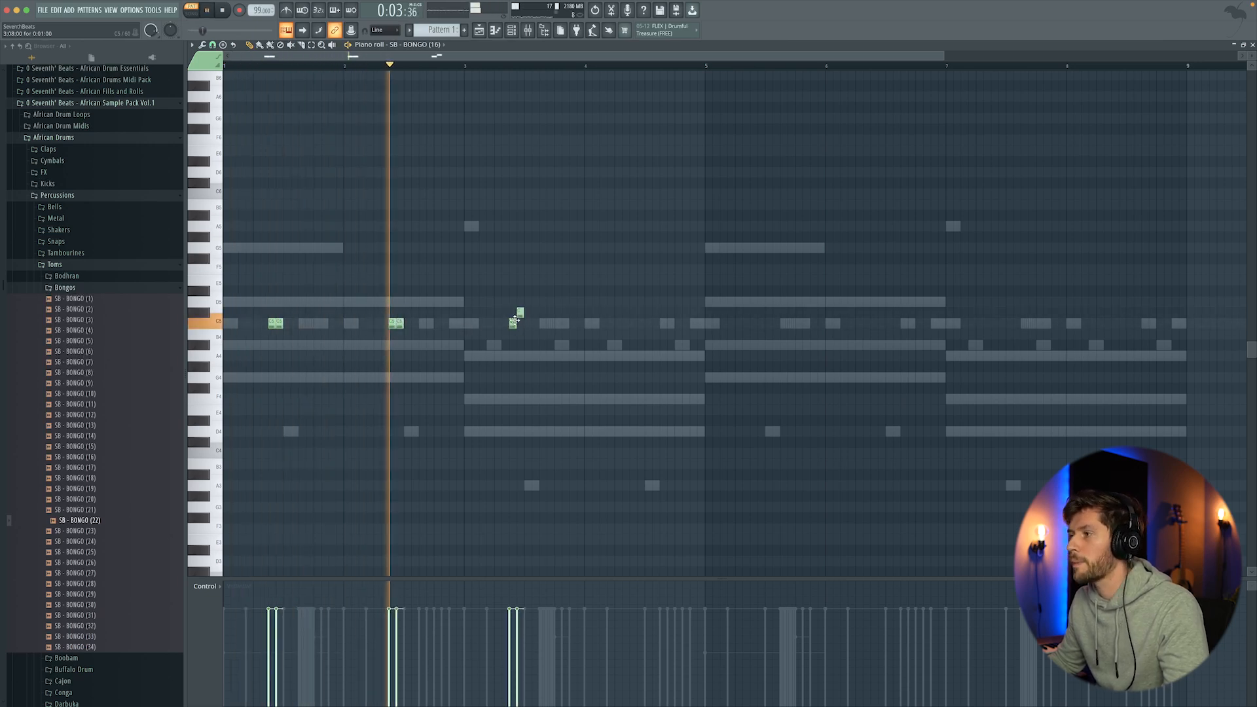
left_click(637, 323)
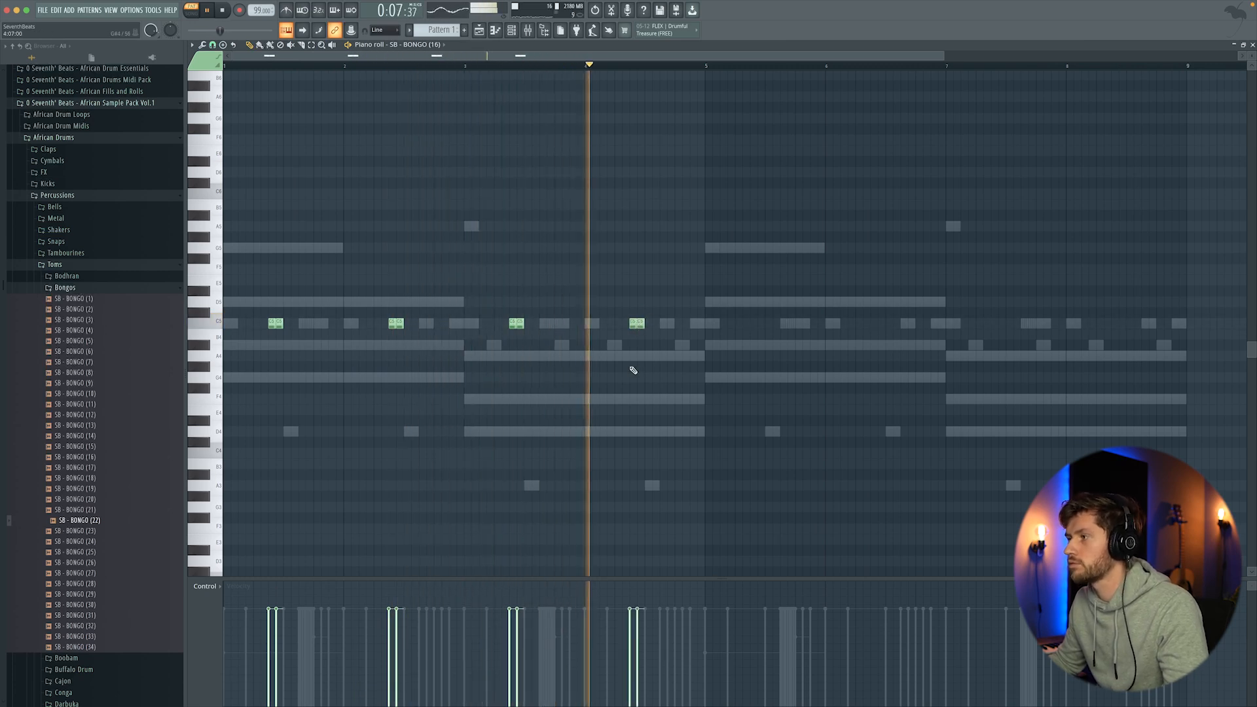
key("space")
- Place C5 hits of SB - BONGO (22) on the fourth beat of bars 2, 4, 6 and 8 while auditioning the beat
key("space")
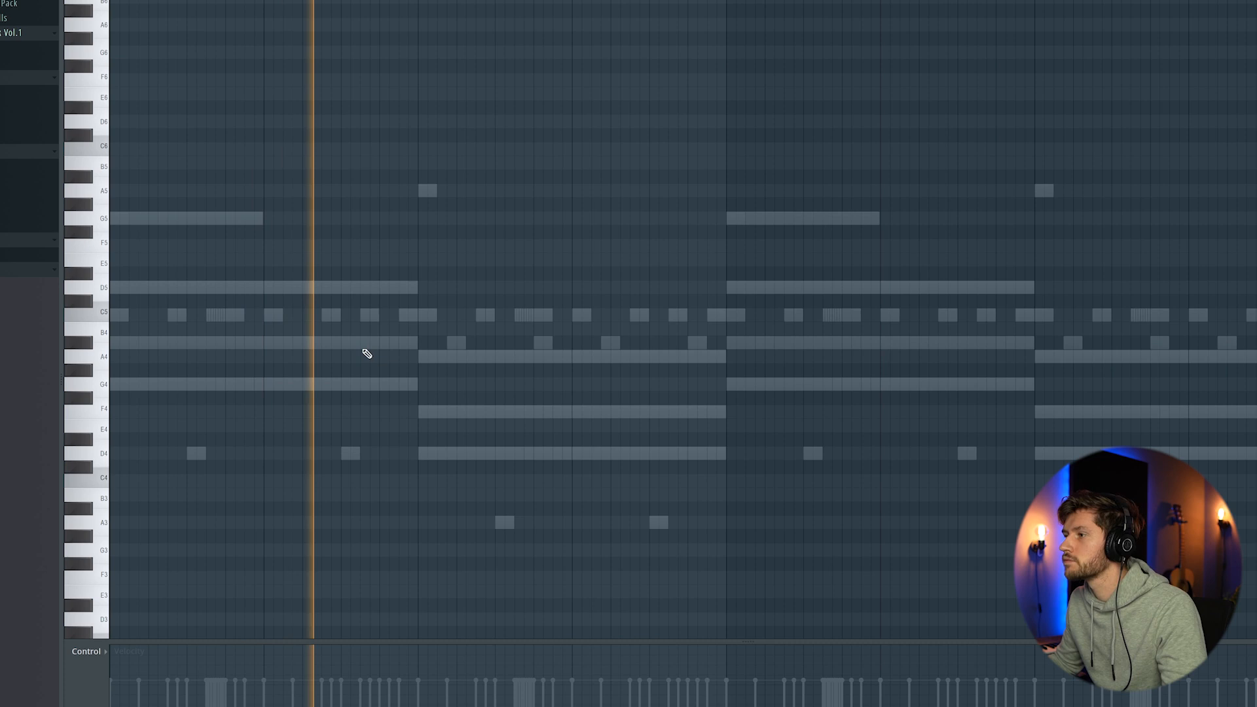
key("space")
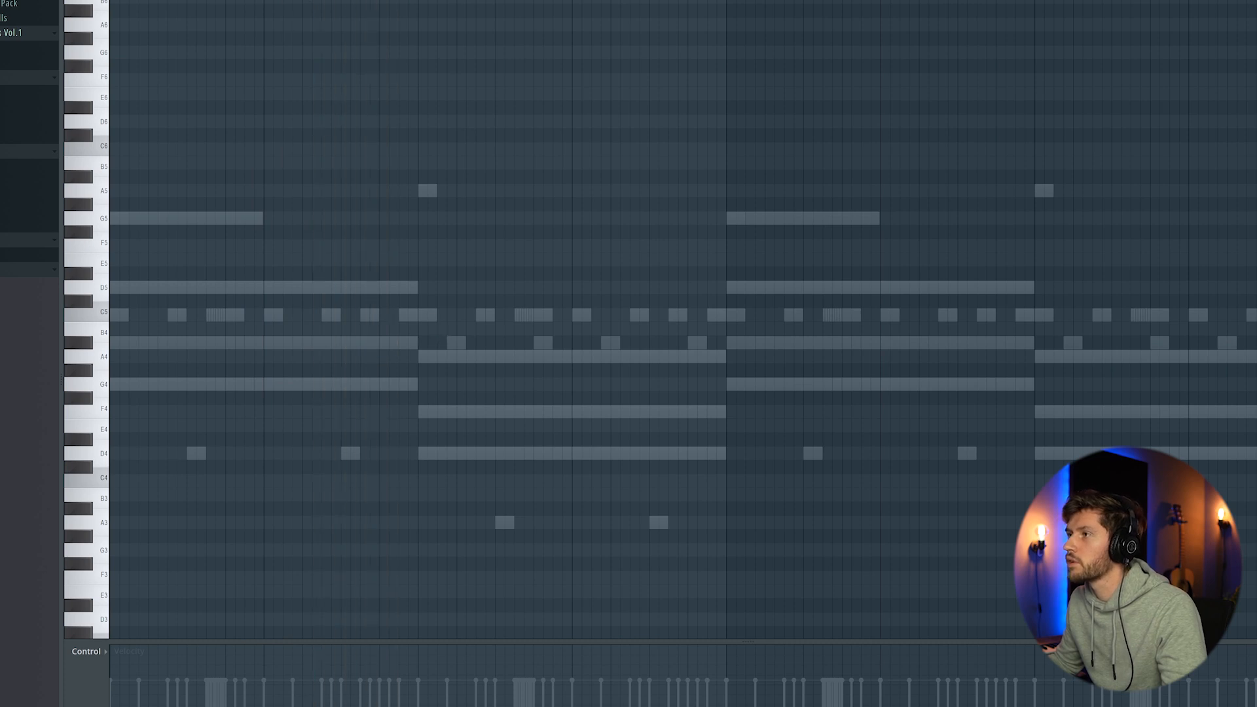
key("space")
left_click_drag(387, 315, 397, 316)
key("space")
left_click(690, 320)
key("space")
left_click(1004, 320)
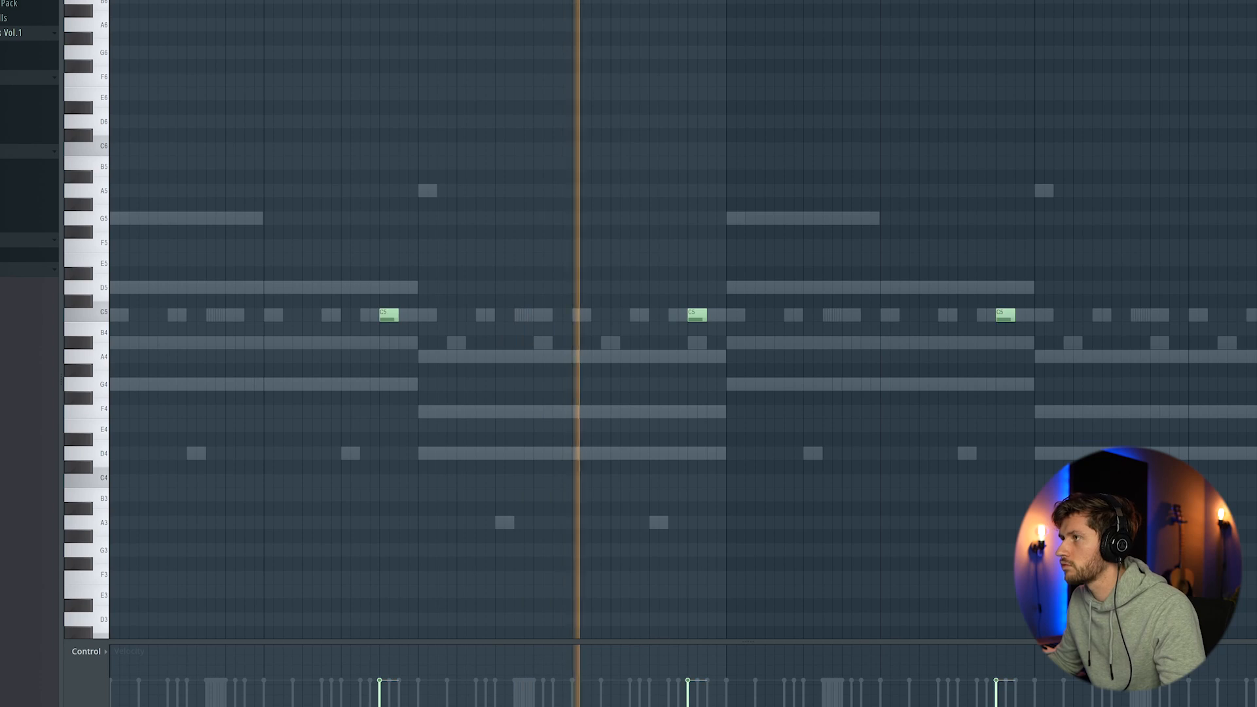
- Load SB - CLAVE (1) from the Wood percussion samples as a new channel and open its piano roll
key("F6")
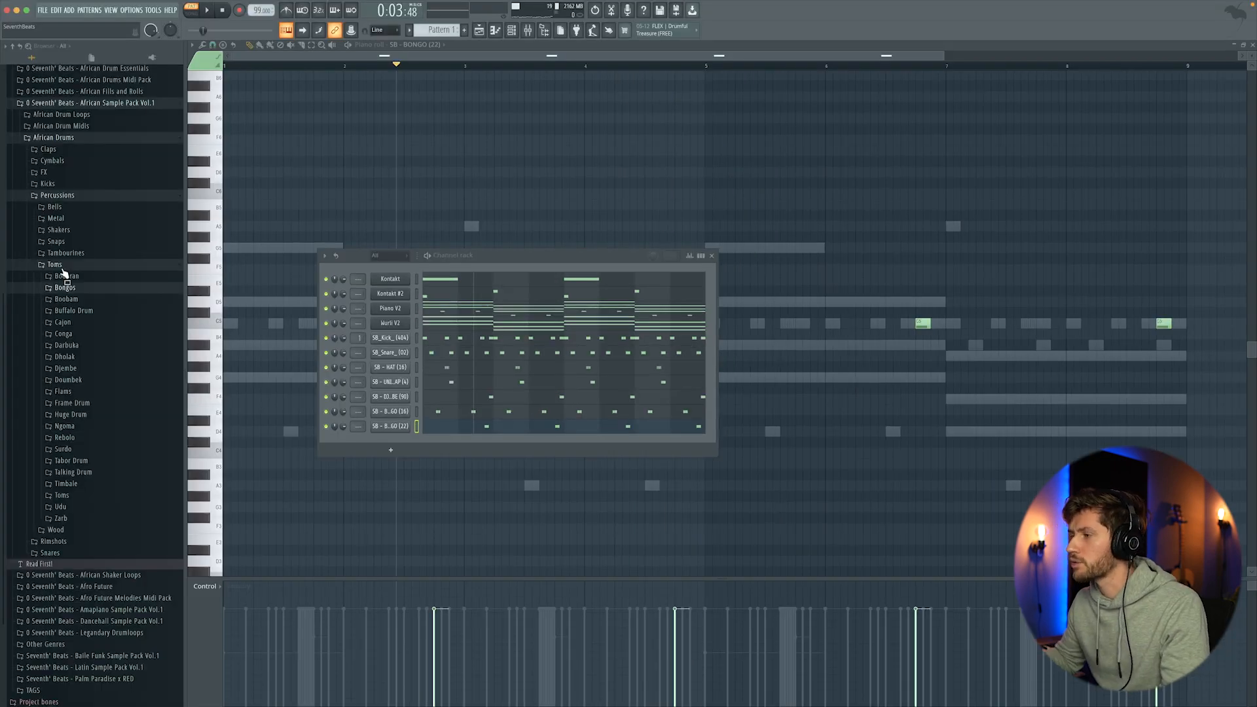
left_click(66, 269)
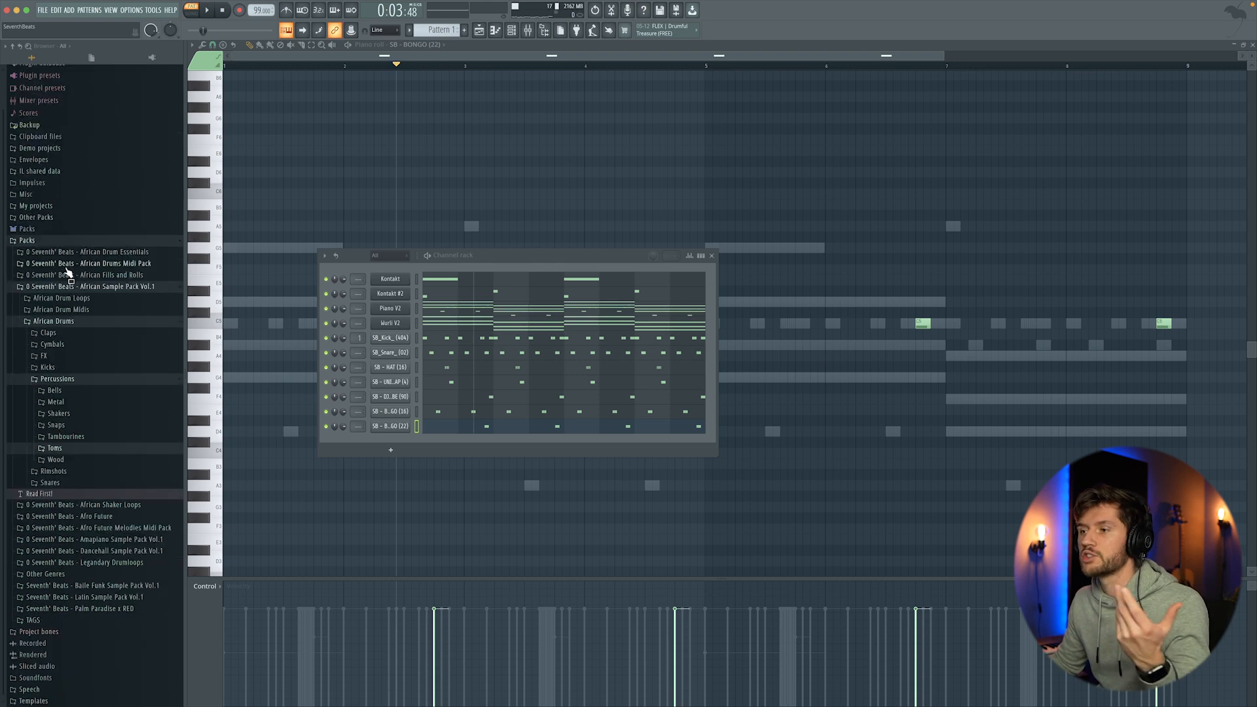
left_click(77, 461)
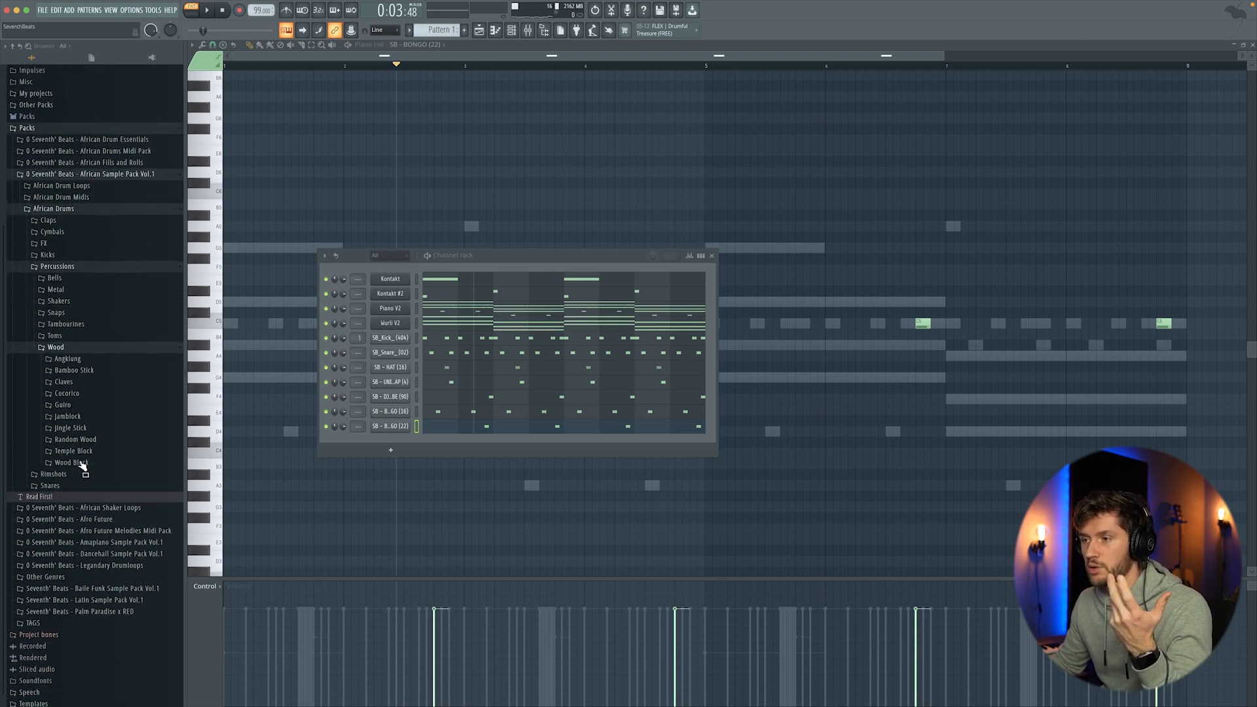
left_click(74, 368)
left_click(74, 368)
left_click(77, 380)
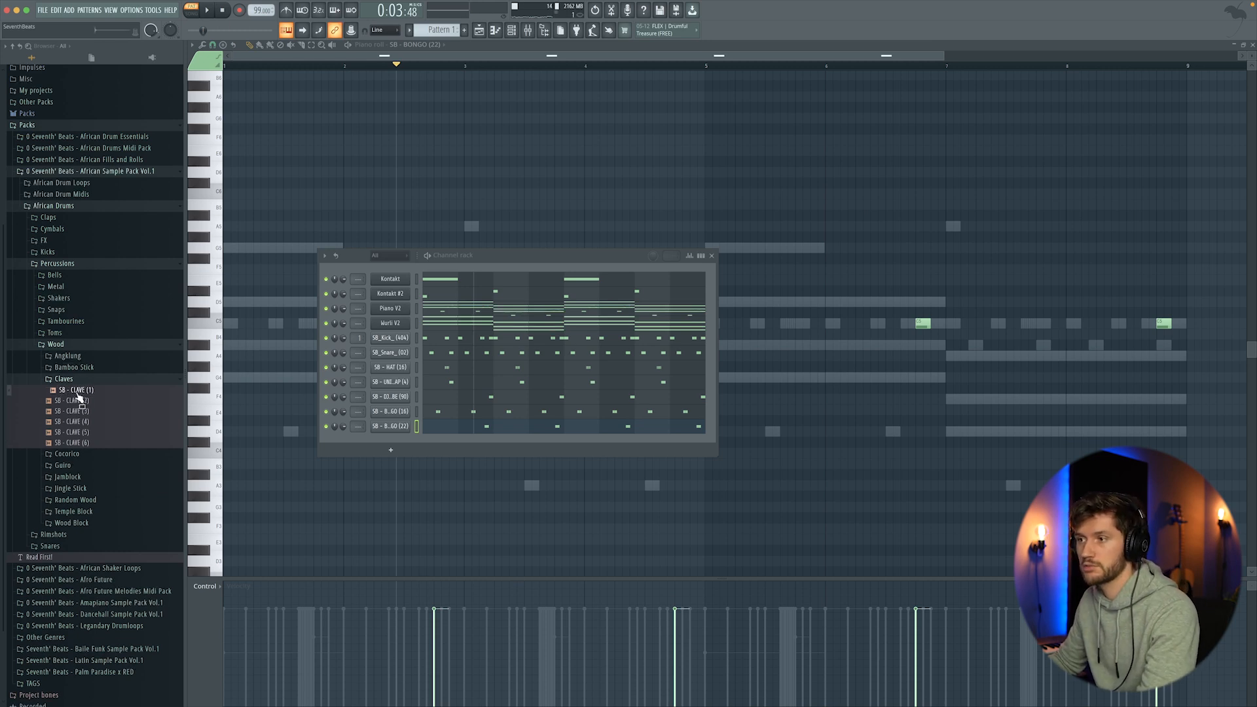
left_click_drag(409, 455, 402, 446)
key("F6")
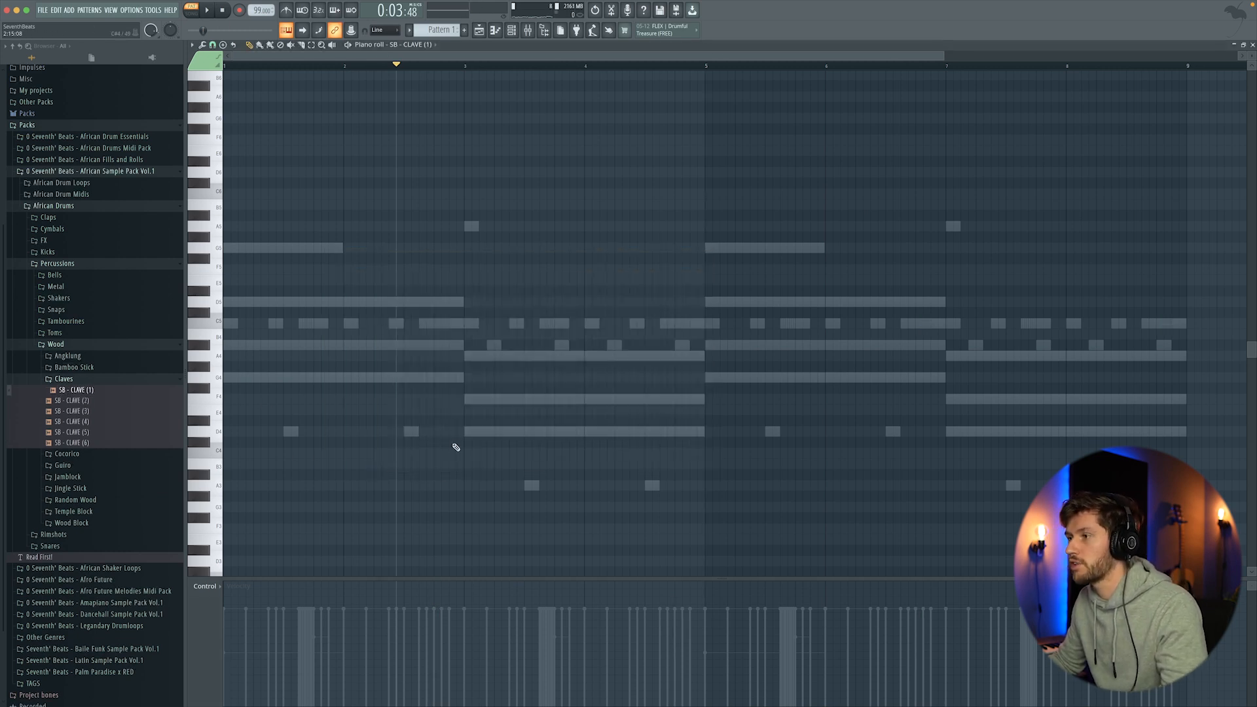
- Write a syncopated rhythm of six short C5 clave hits in bar 1 while auditioning it
left_click(277, 323)
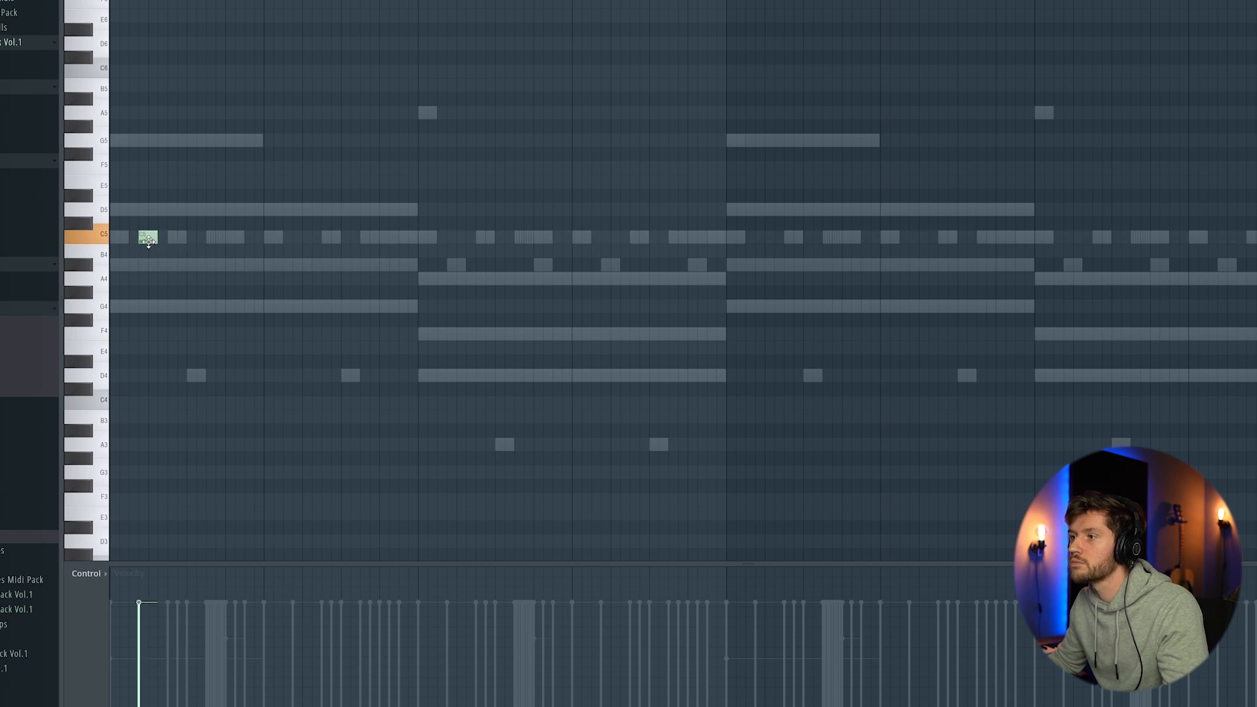
key("space")
left_click(143, 237)
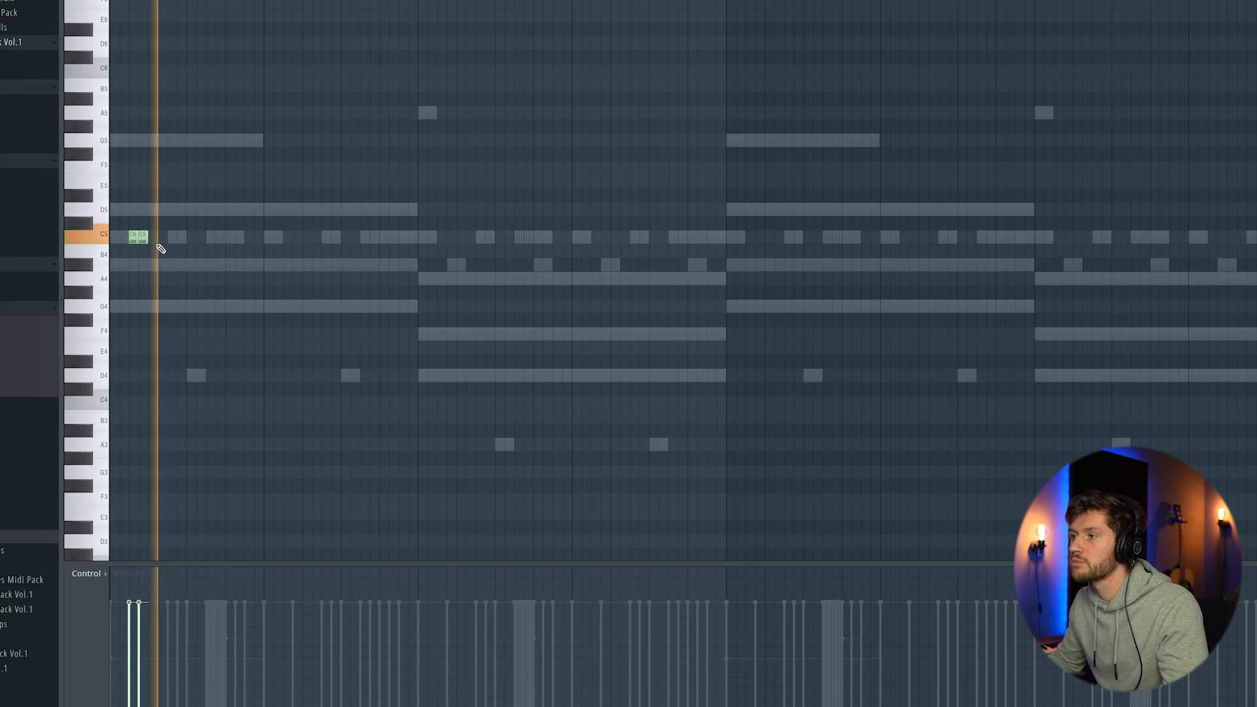
left_click(181, 238)
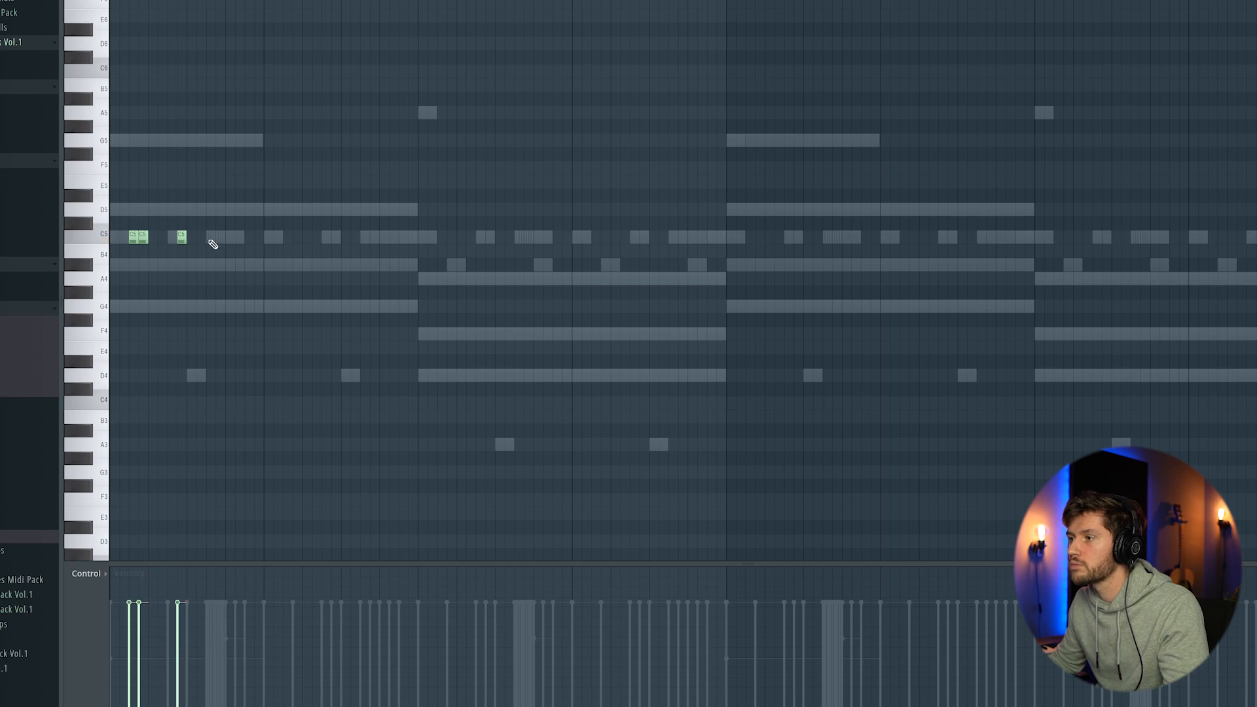
left_click(249, 237)
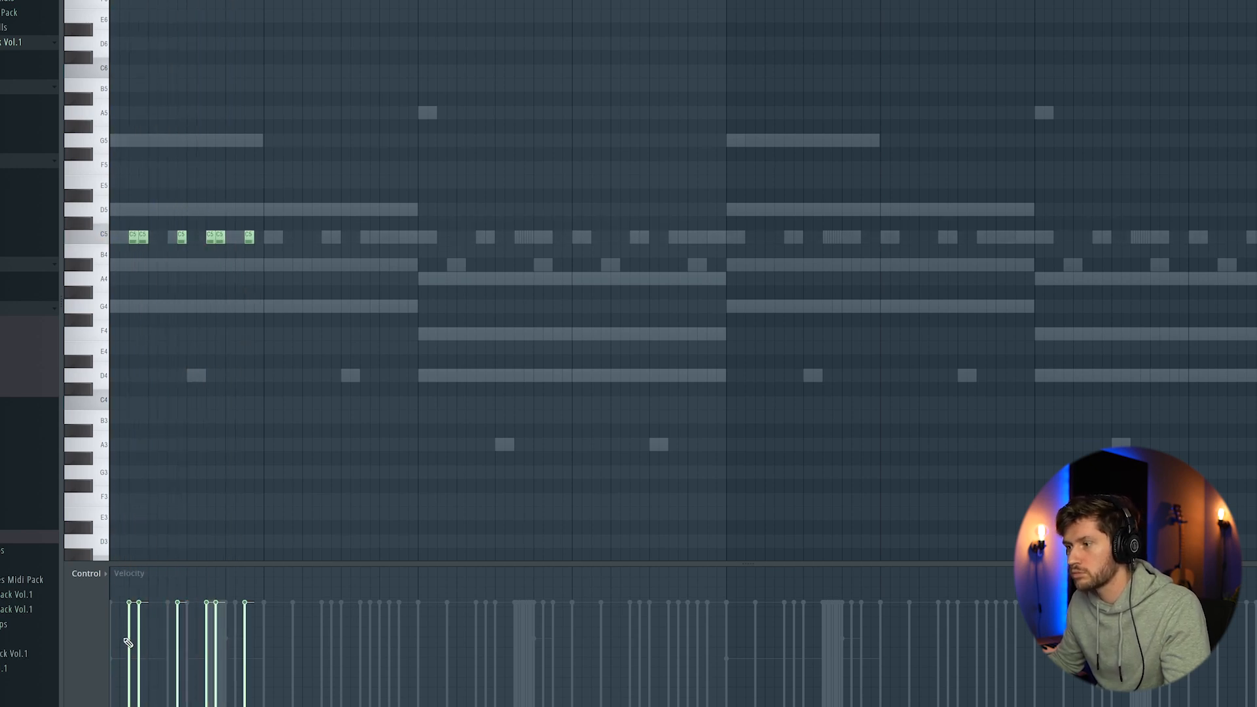
- Lower the velocities of several clave hits for variation and repeat the one-bar clave rhythm through bar 8
left_click(178, 667)
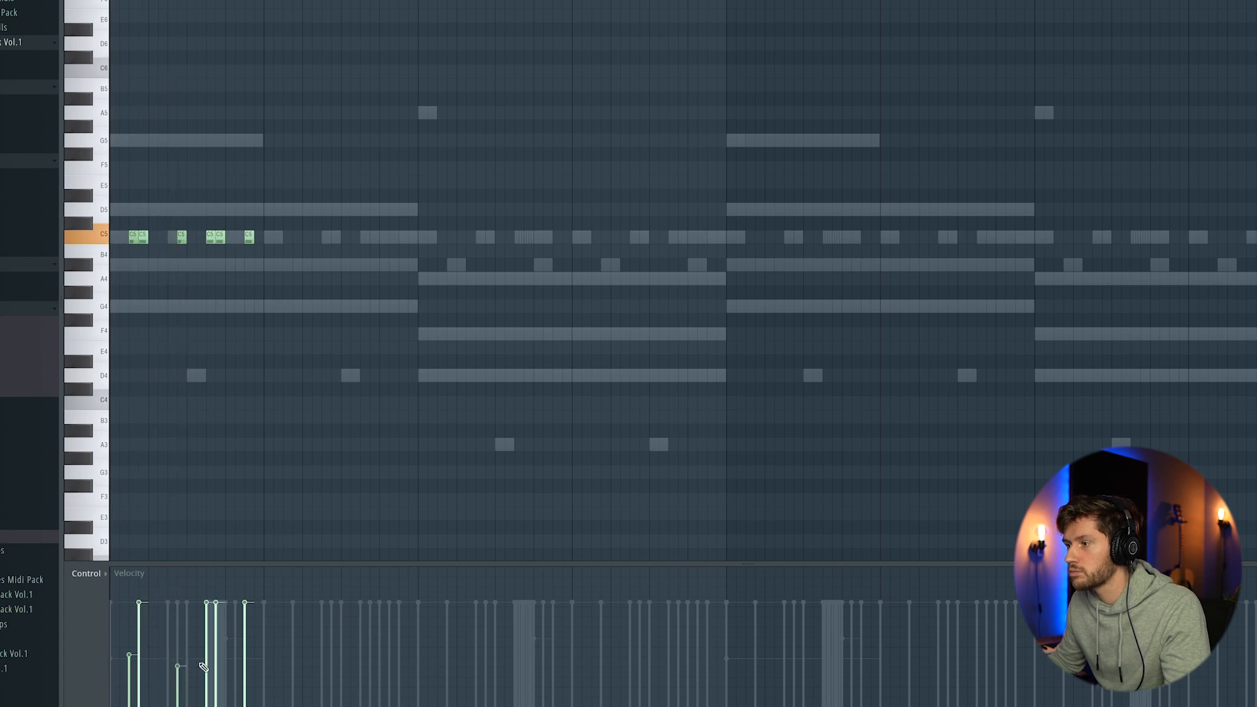
left_click(245, 637)
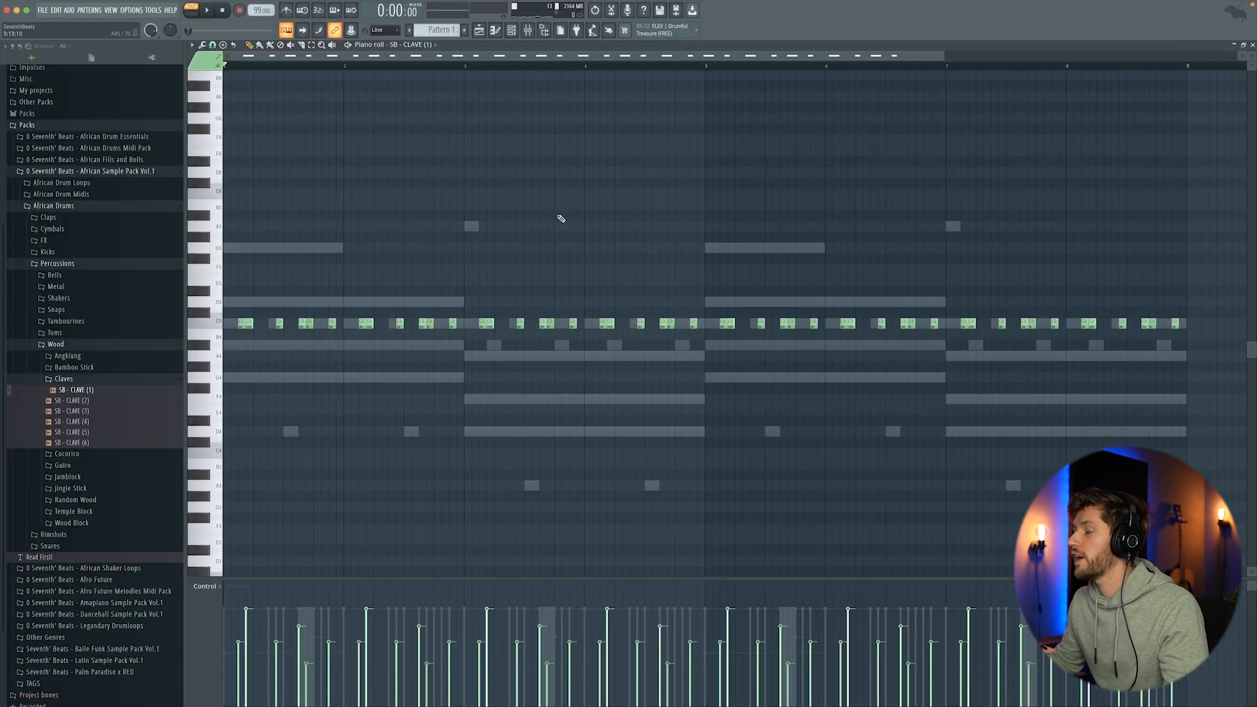
scroll(549, 218, "down", 4)
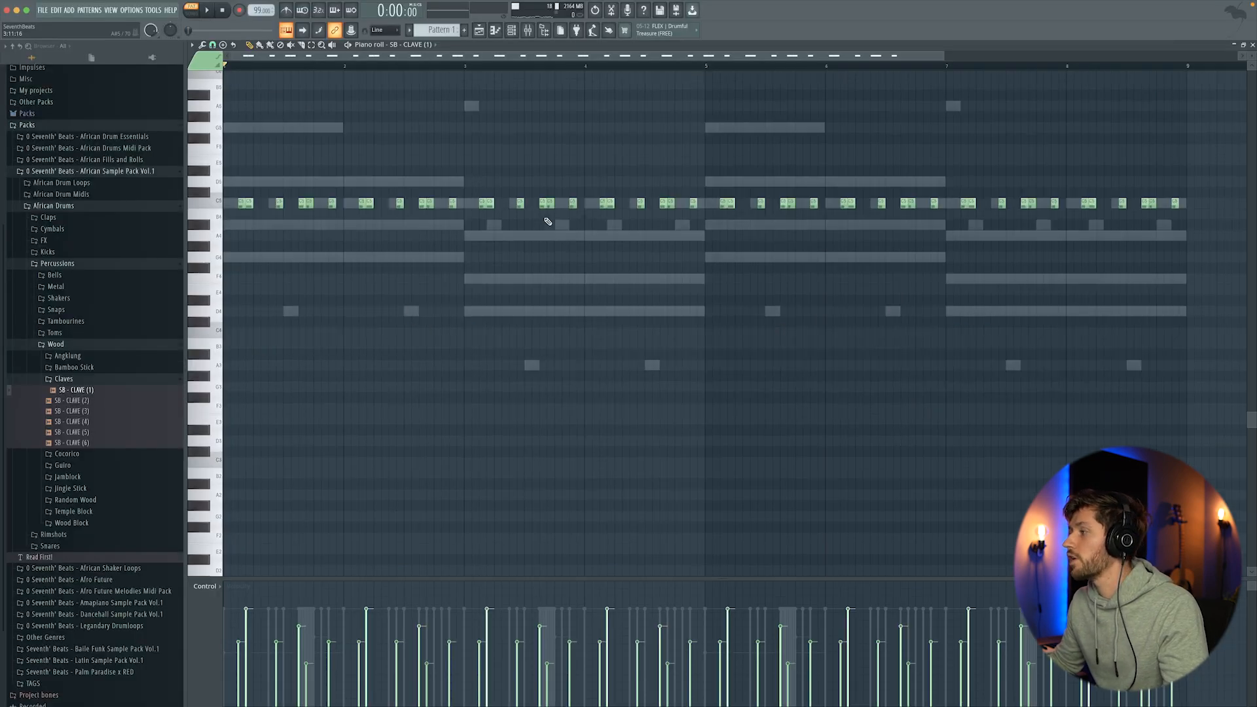
scroll(549, 220, "up", 3)
- Place the Pattern 1 clip at the start of Track 1 in the playlist and collapse the opened percussion folders
left_click(515, 38)
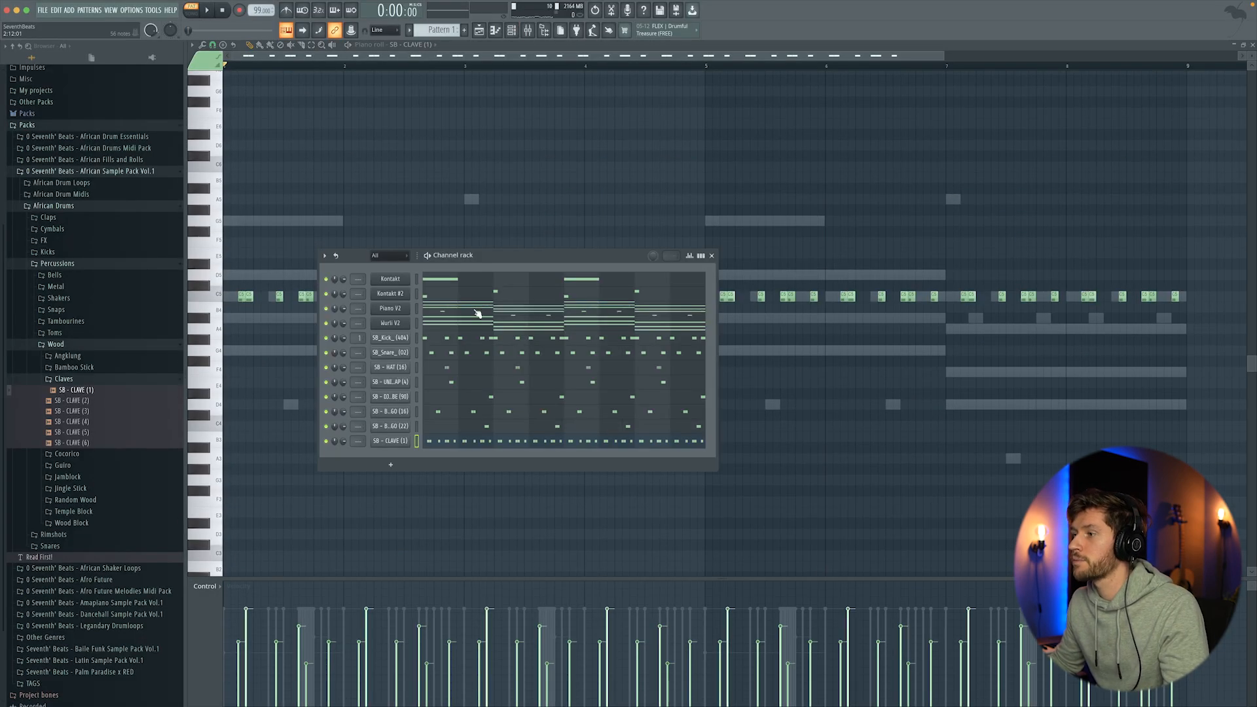
left_click(90, 379)
key("F5")
left_click_drag(475, 139, 327, 82)
left_click(76, 264)
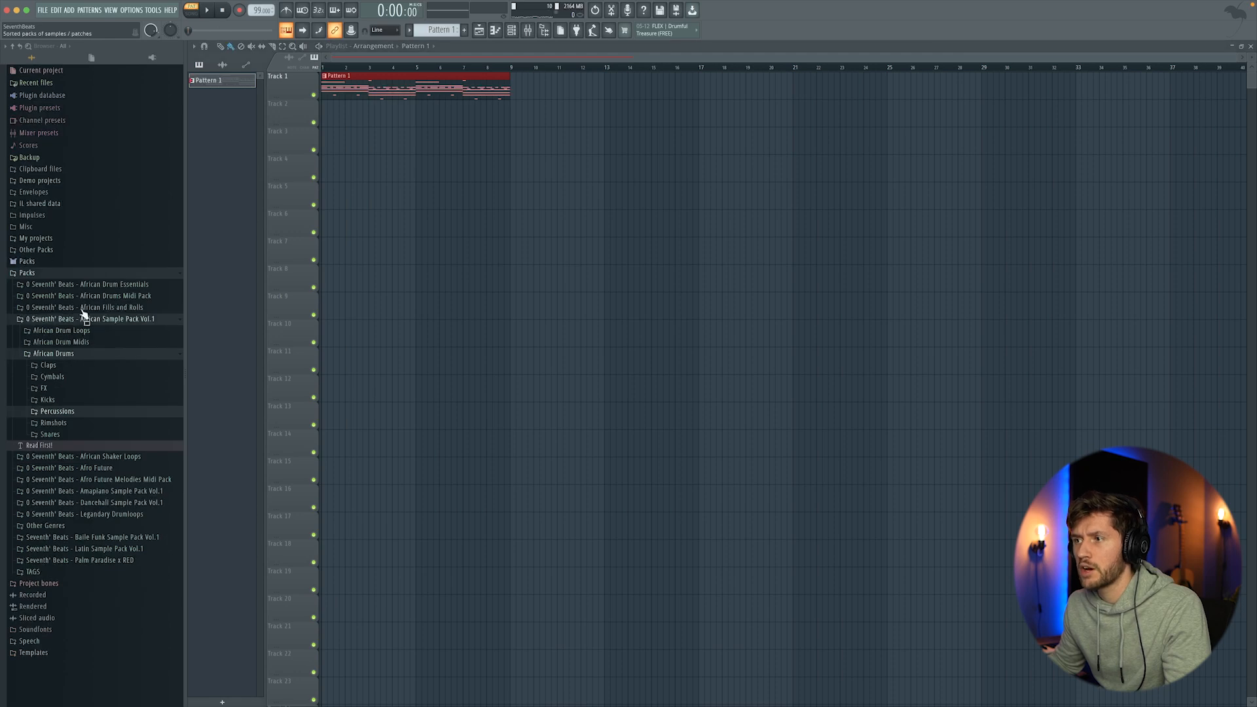
- Place SB - SHAKER LOOP (1) from the African Drum Loops at the start of playlist Track 6 and check its sampler settings
left_click(87, 354)
left_click(98, 332)
left_click(59, 400)
left_click_drag(71, 411, 437, 224)
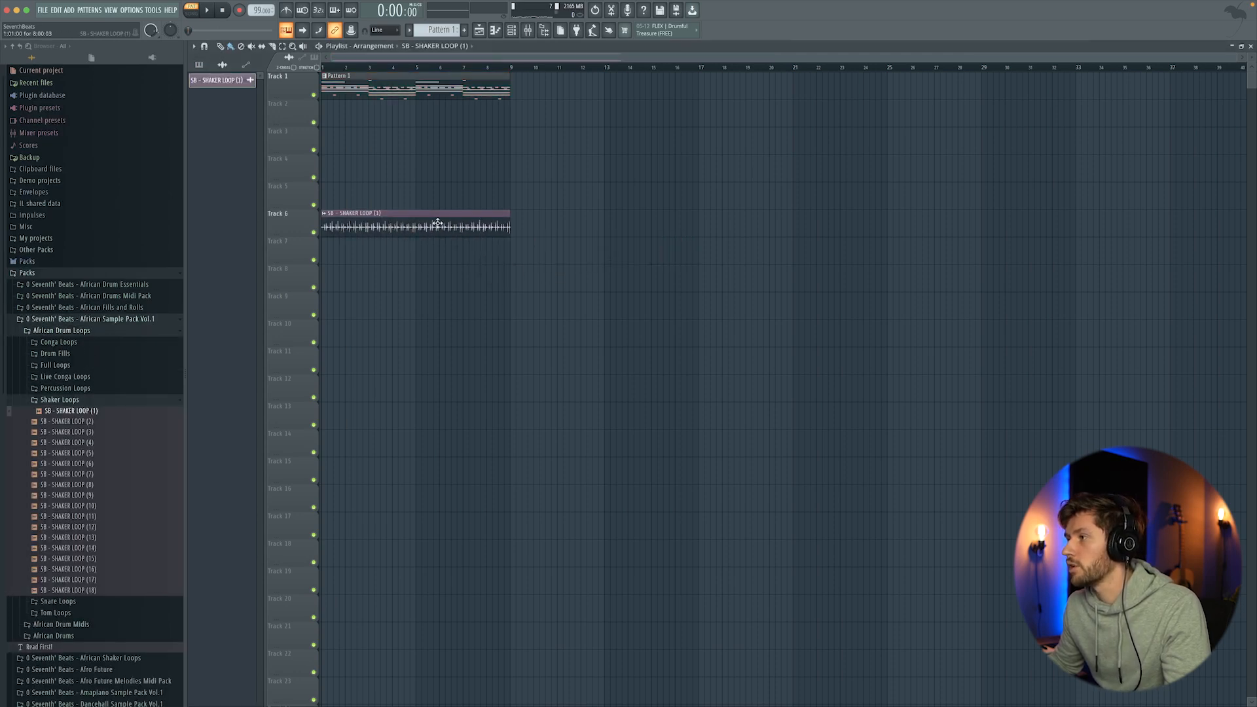
double_click(437, 223)
left_click_drag(425, 145, 493, 288)
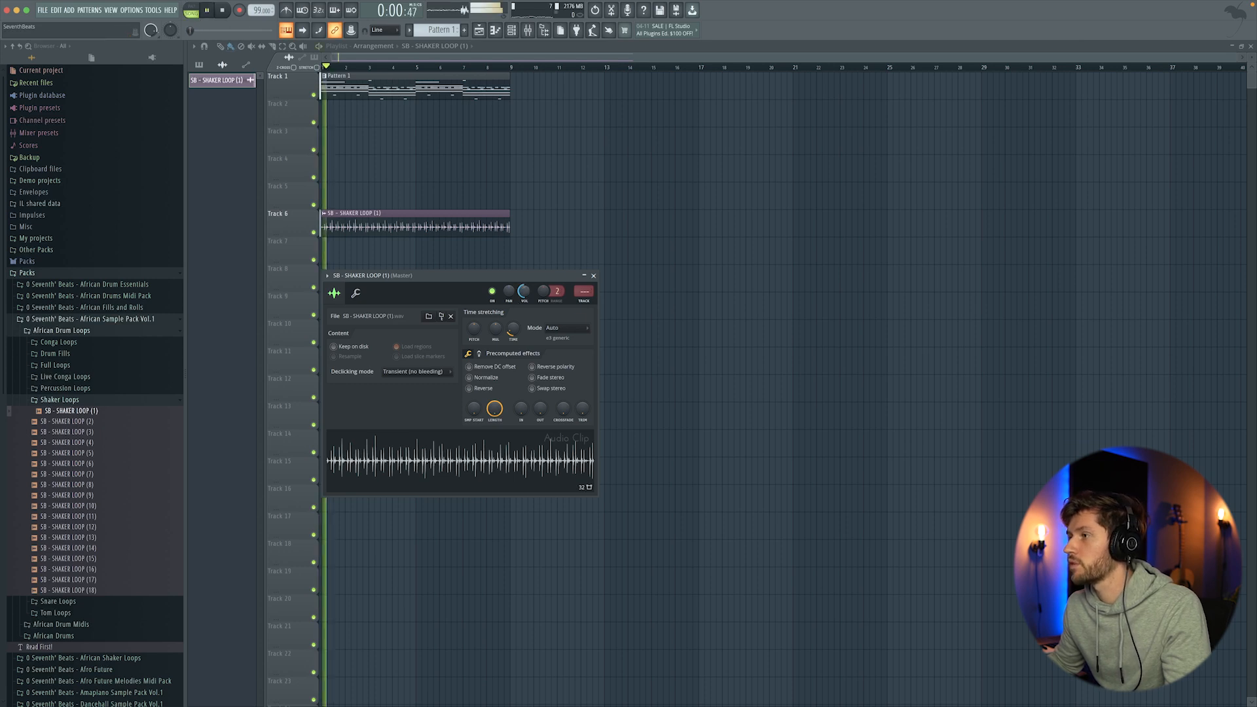
left_click(594, 276)
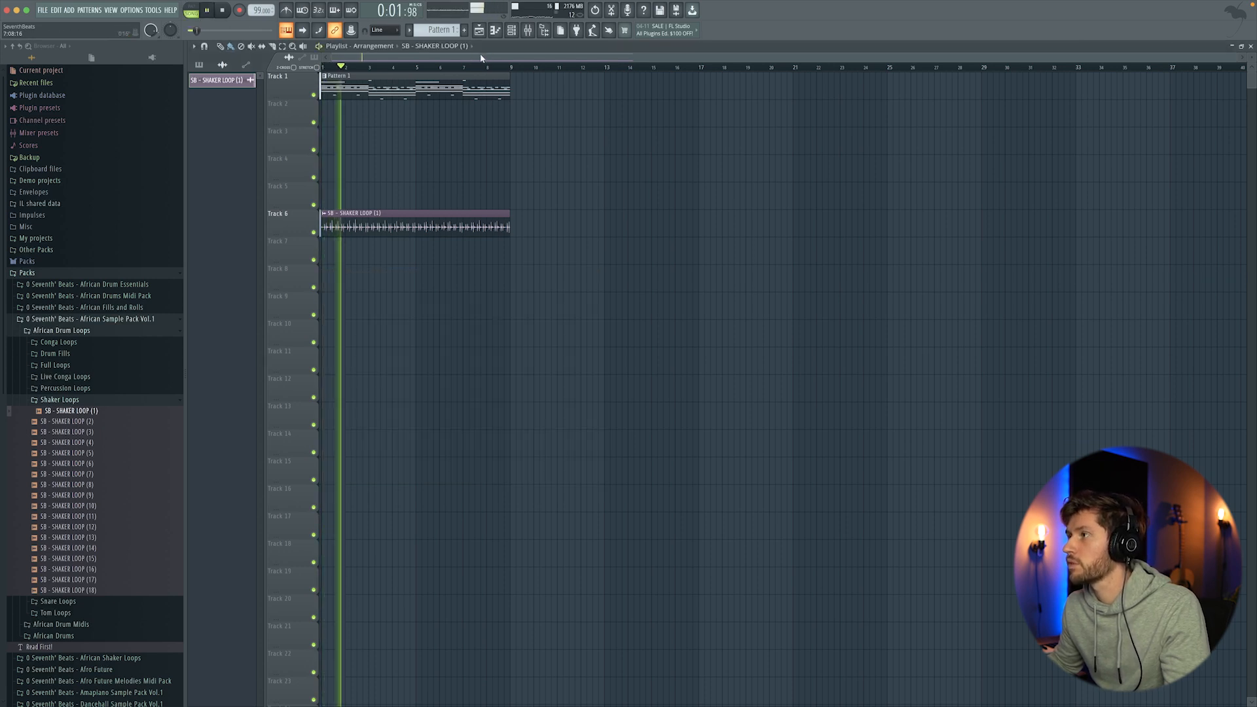
- Show the Unsorted channels in the channel rack and set the main swing to 20% during playback
left_click(512, 34)
left_click(393, 255)
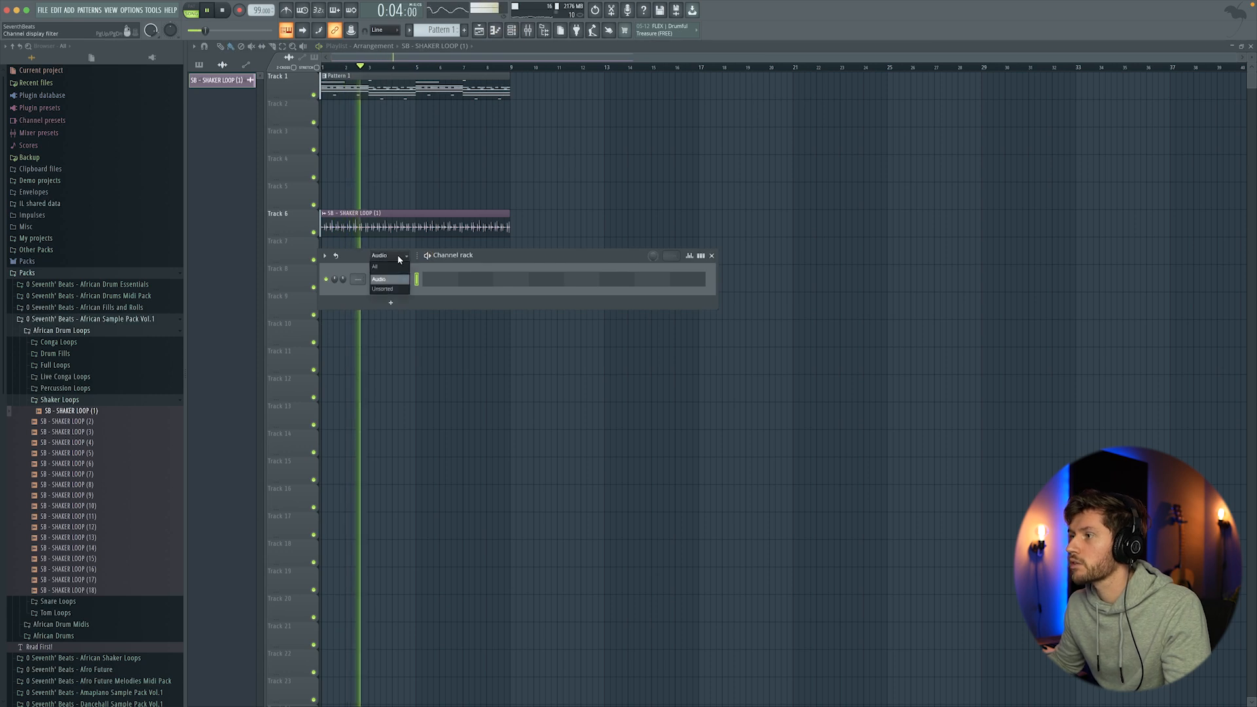
left_click(398, 290)
left_click_drag(612, 255, 636, 286)
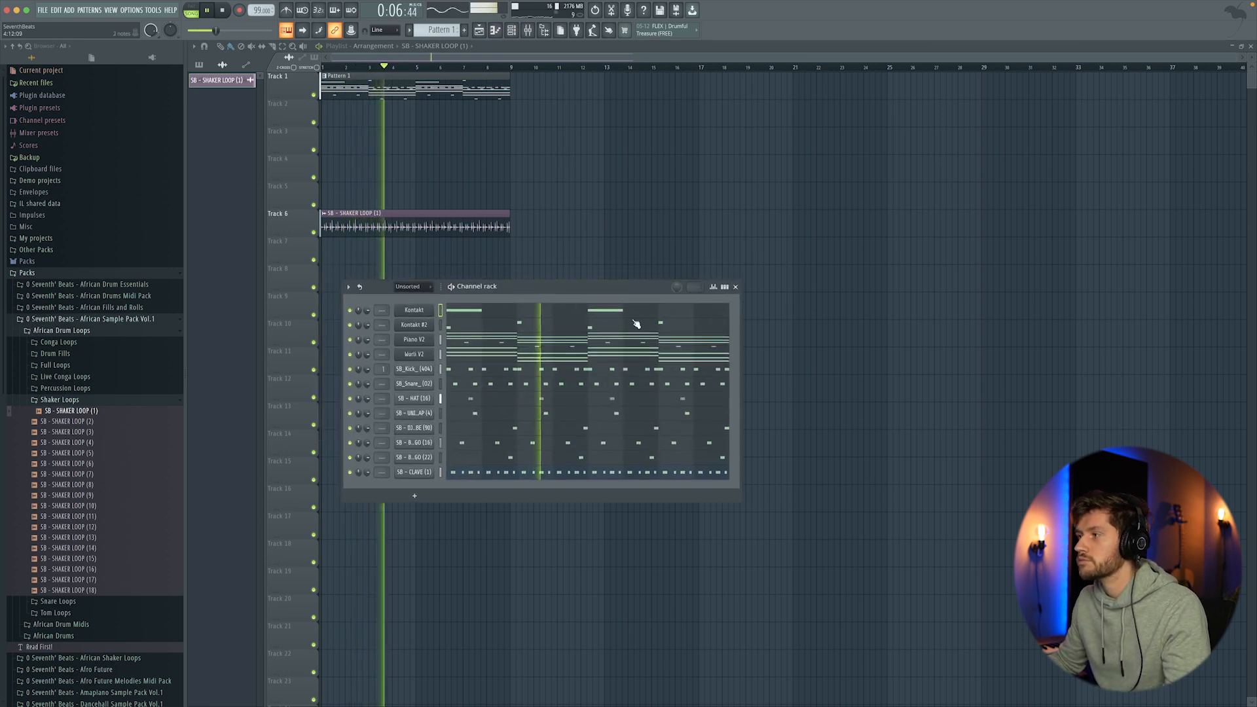
scroll(675, 288, "down", 1)
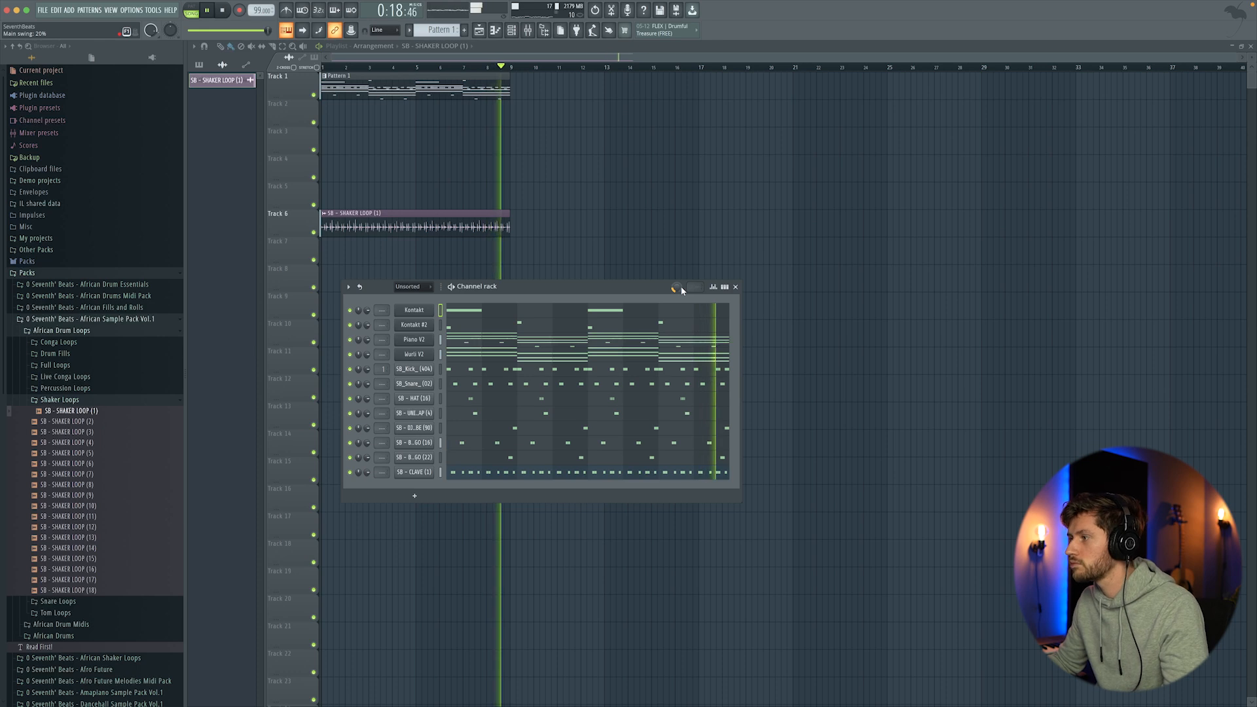
key("space")
- Load SB_ReverbClap_ (Energy) from the Afro Future Reverb Claps as a new channel and adjust its quick fade-out
left_click(62, 330)
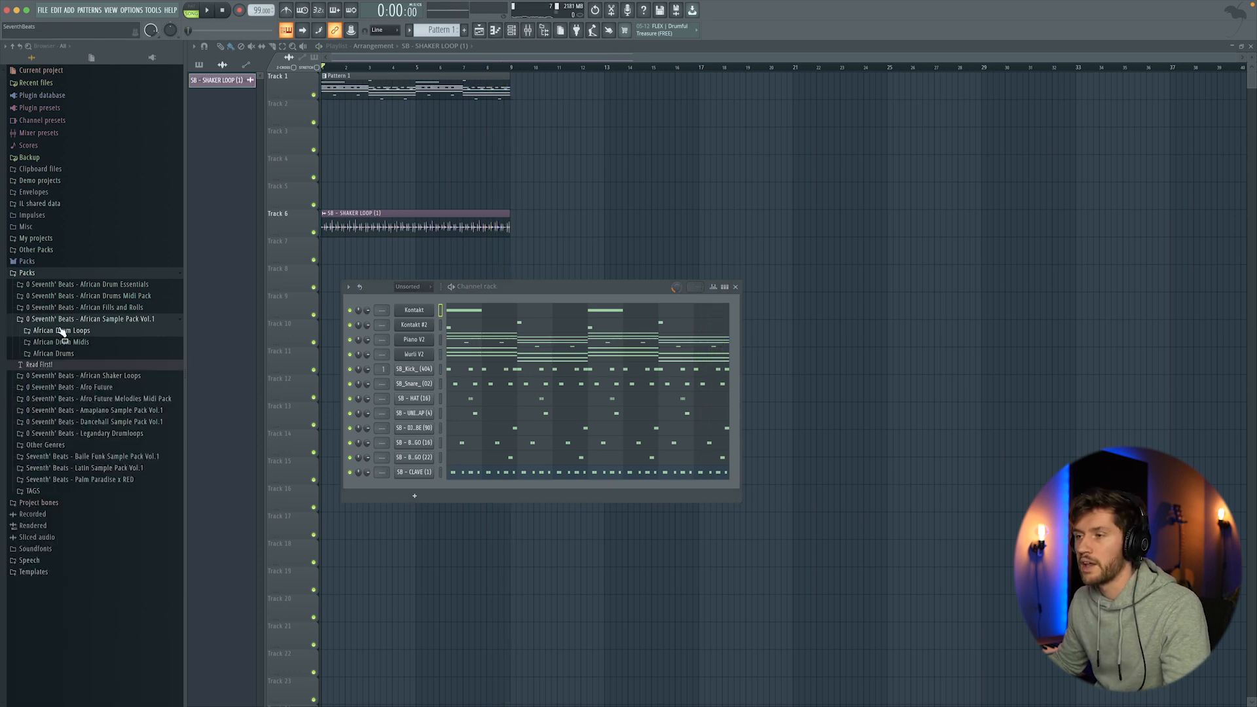
left_click(74, 357)
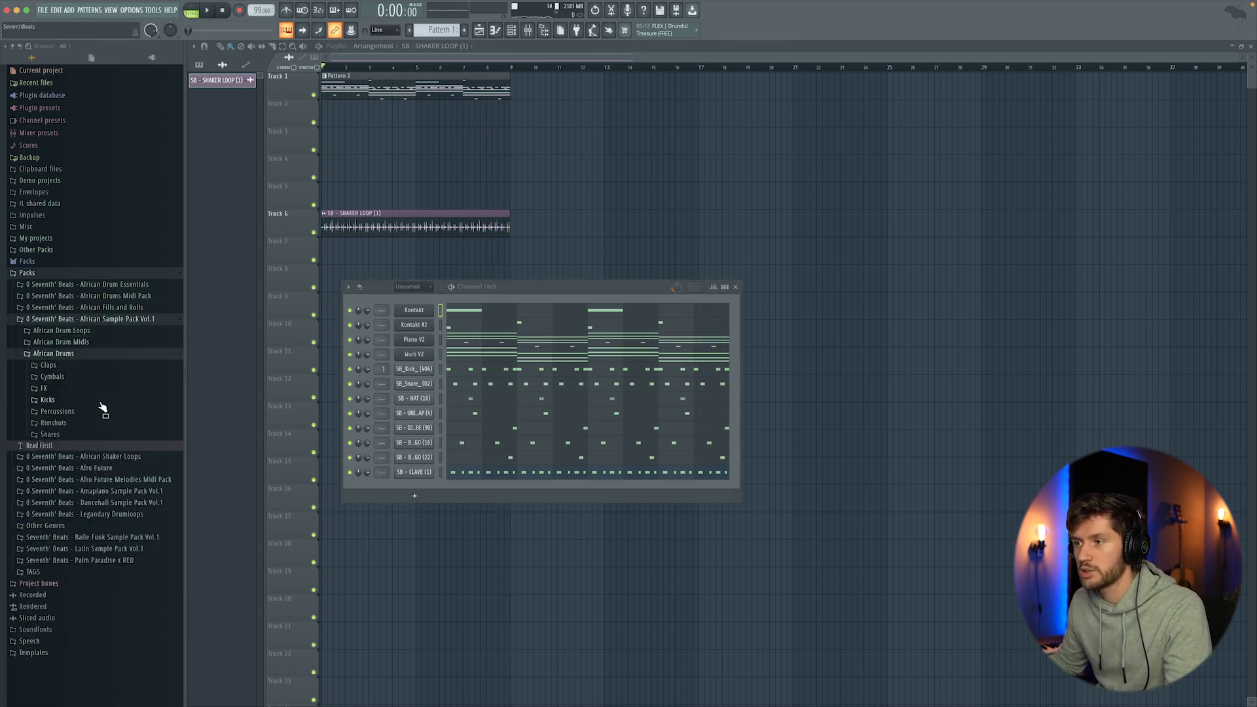
left_click(87, 444)
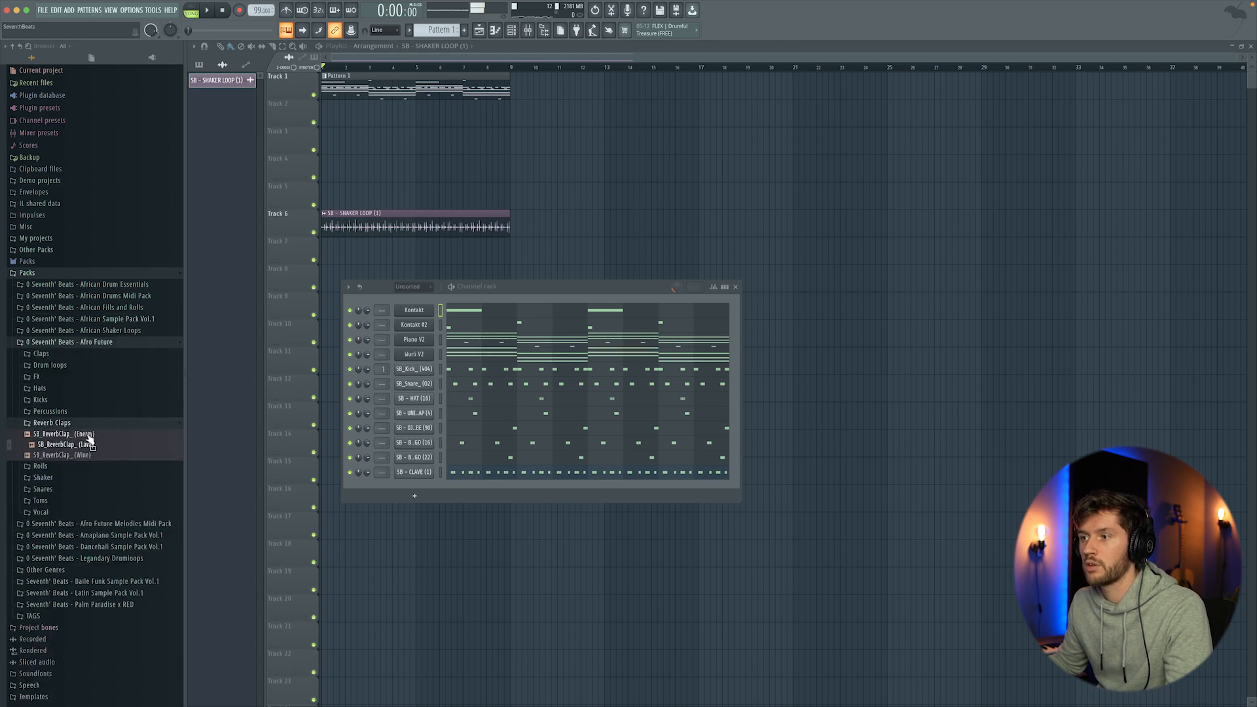
left_click_drag(391, 474, 416, 493)
left_click(414, 487)
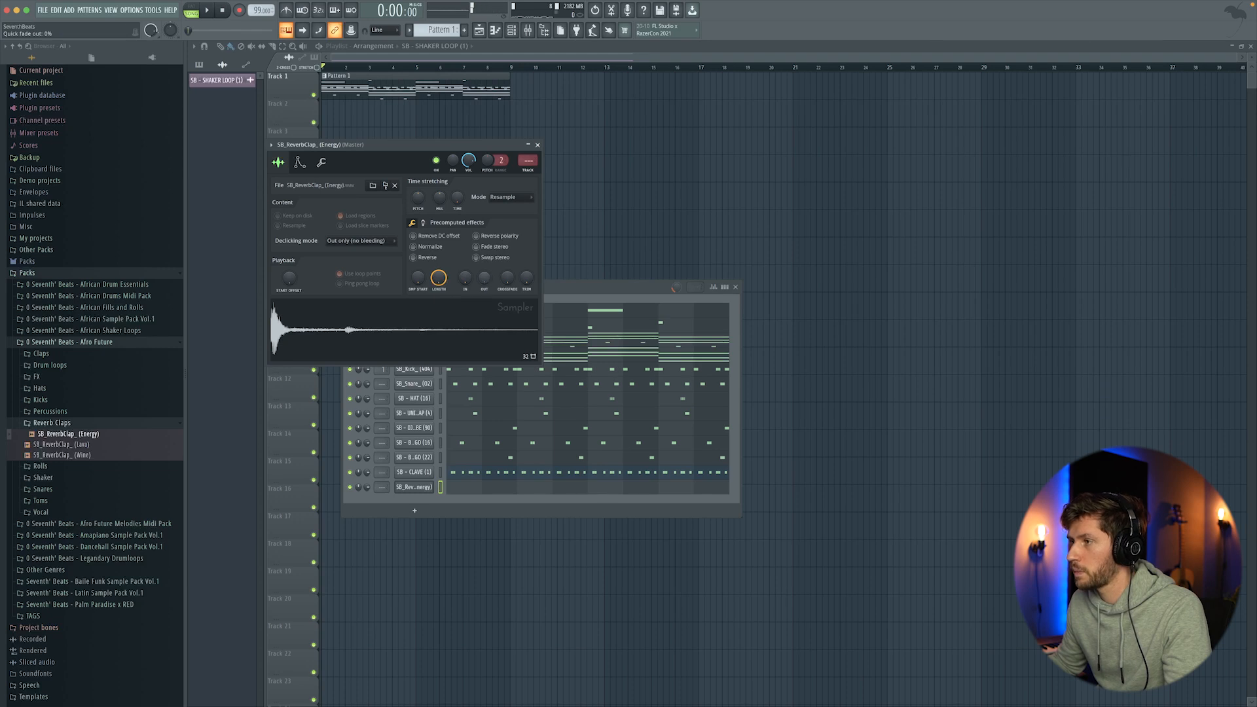
left_click_drag(484, 277, 484, 236)
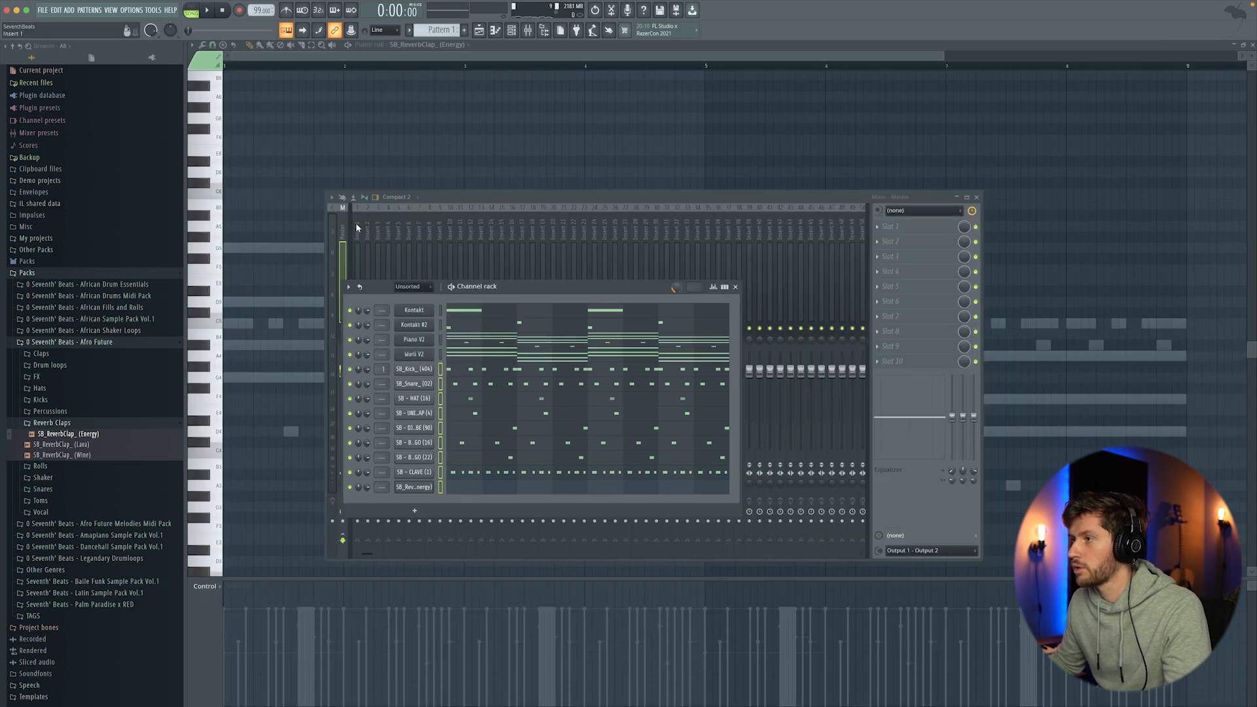
- Route the selected drum channels to individual mixer tracks starting at Insert 1 and select the reverb clap's track
left_click(331, 198)
left_click(505, 316)
left_click(438, 247)
- Add ValhallaVintageVerb to the first effect slot of the reverb clap's mixer track and start playback
left_click(882, 228)
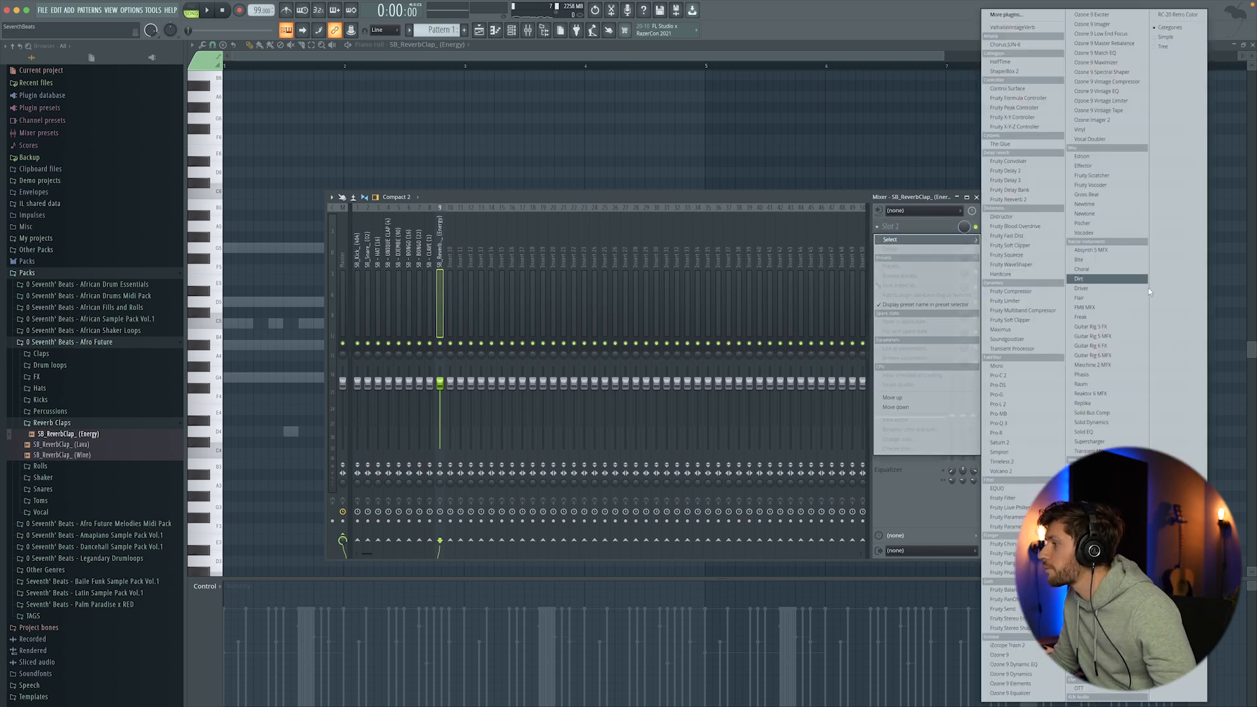
left_click(1012, 27)
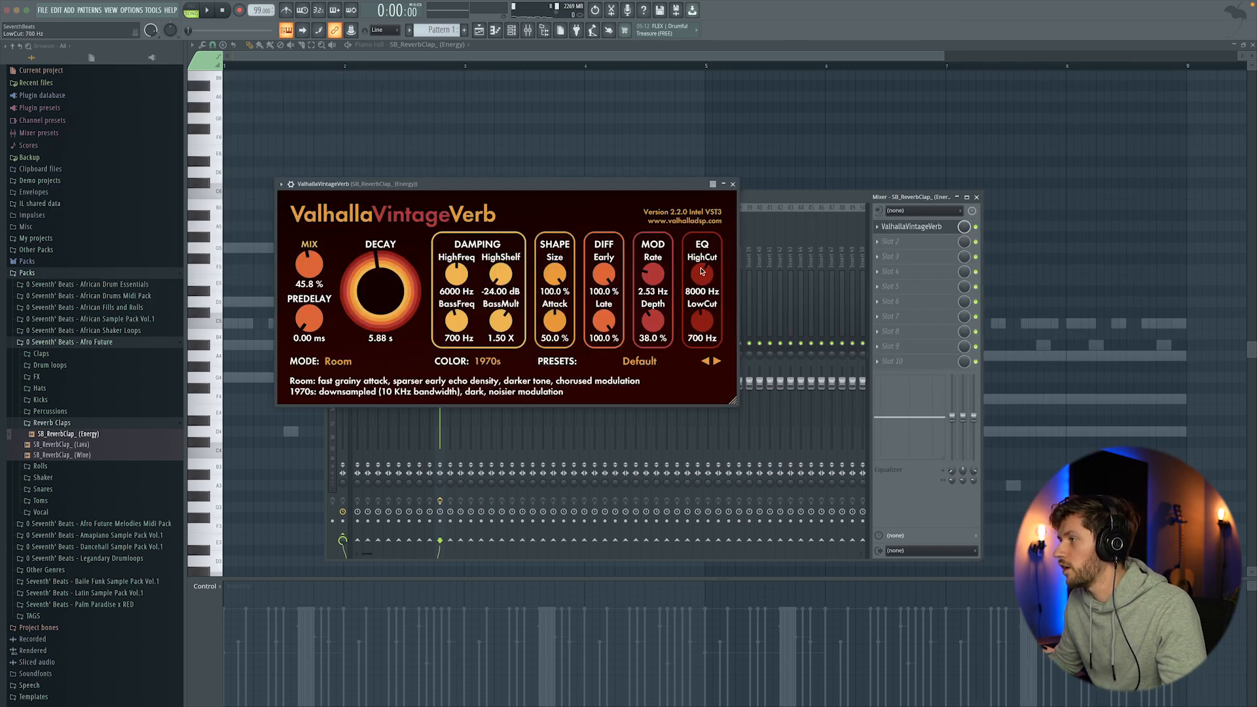
left_click(207, 10)
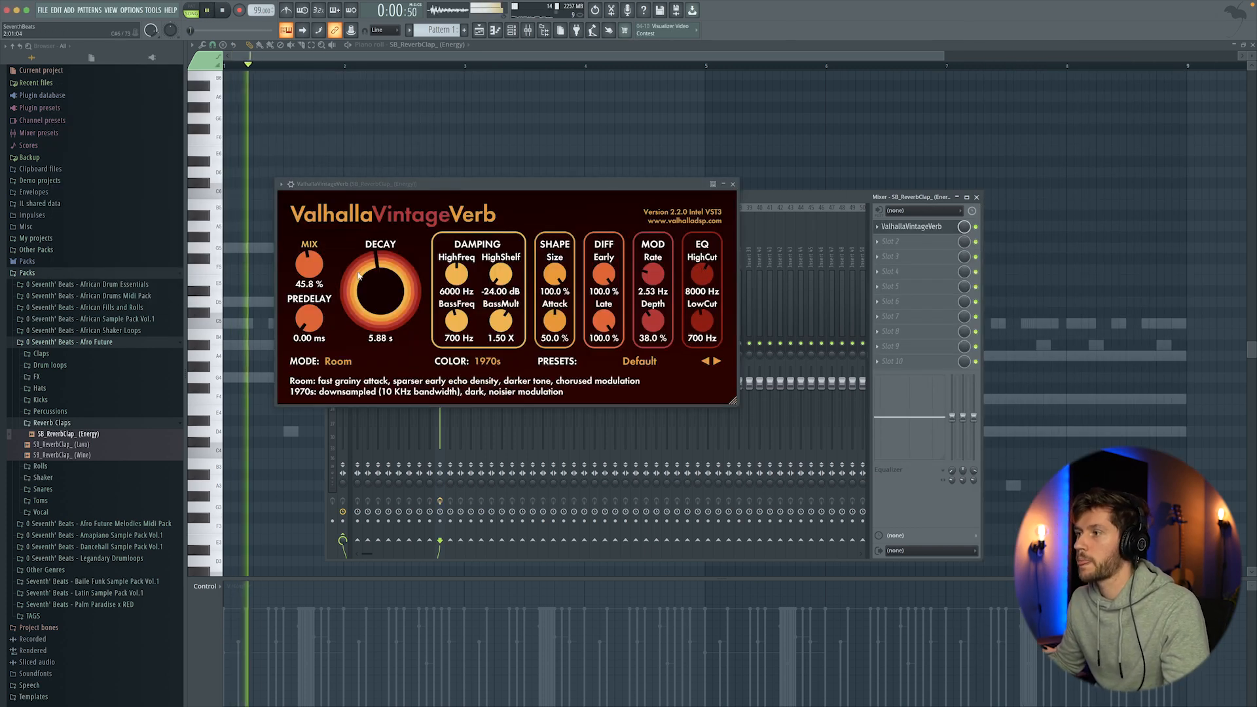
- Place one C5 reverb clap hit at the very start of bar 1 in its piano roll and audition it
left_click(513, 30)
left_click(490, 490)
left_click(480, 486)
left_click(225, 322)
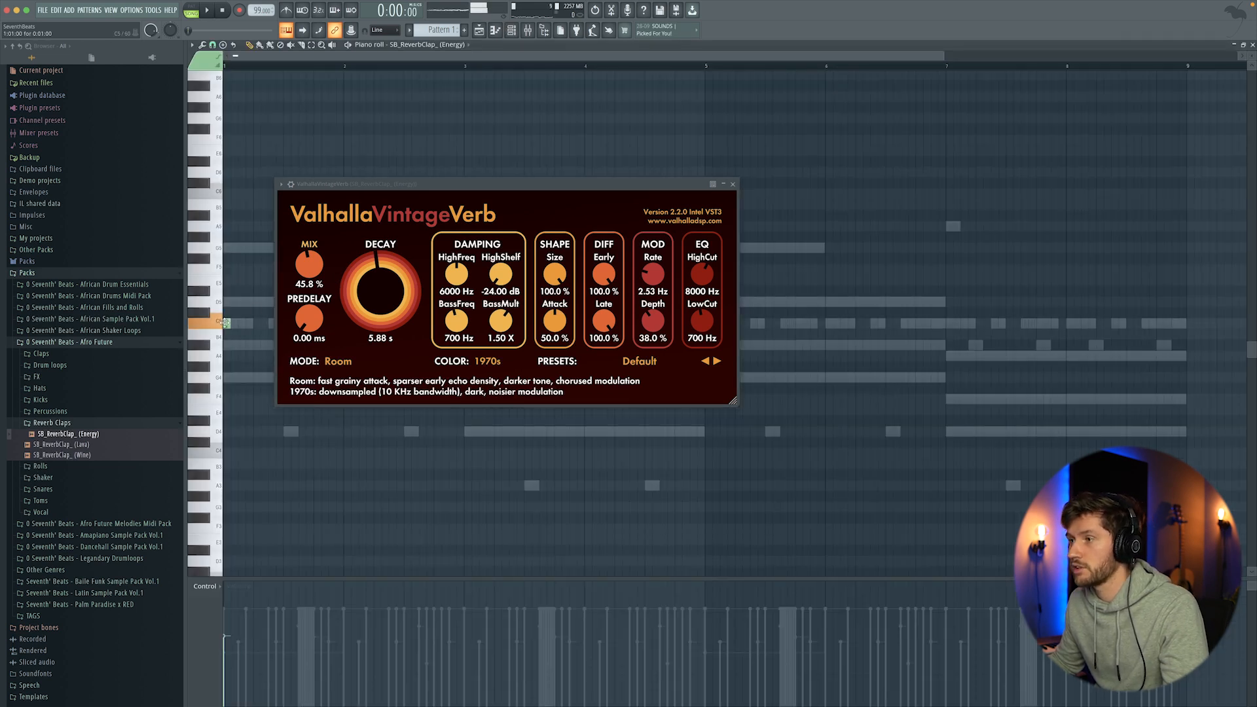
left_click(733, 184)
key("space")
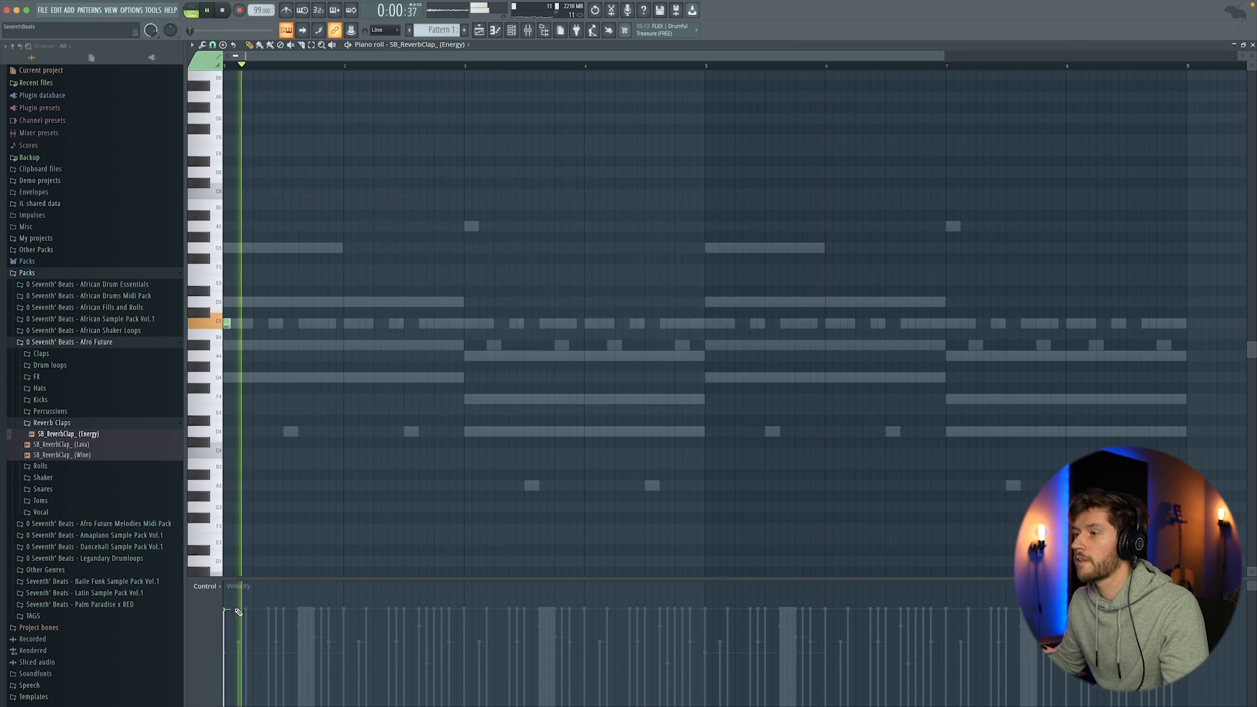
- Roll off the low frequencies with the reverb clap's mixer track EQ, stop playback and collapse the opened sample folder
left_click(529, 30)
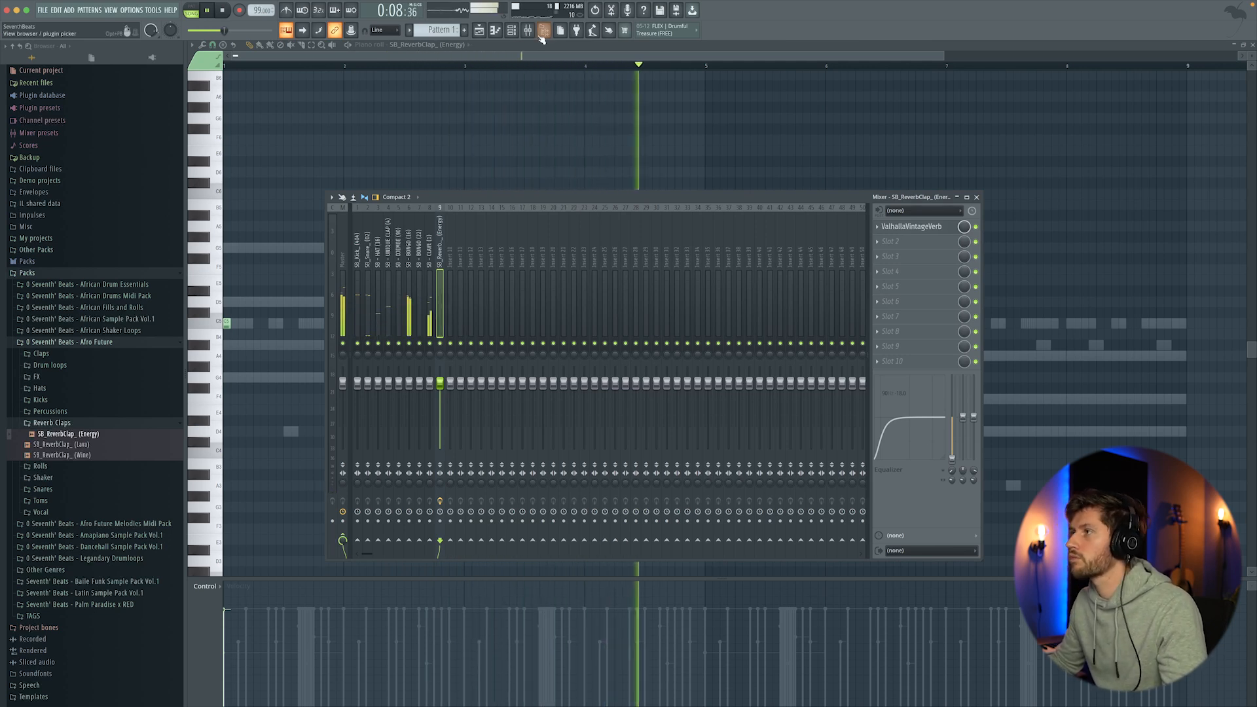
left_click(511, 30)
key("space")
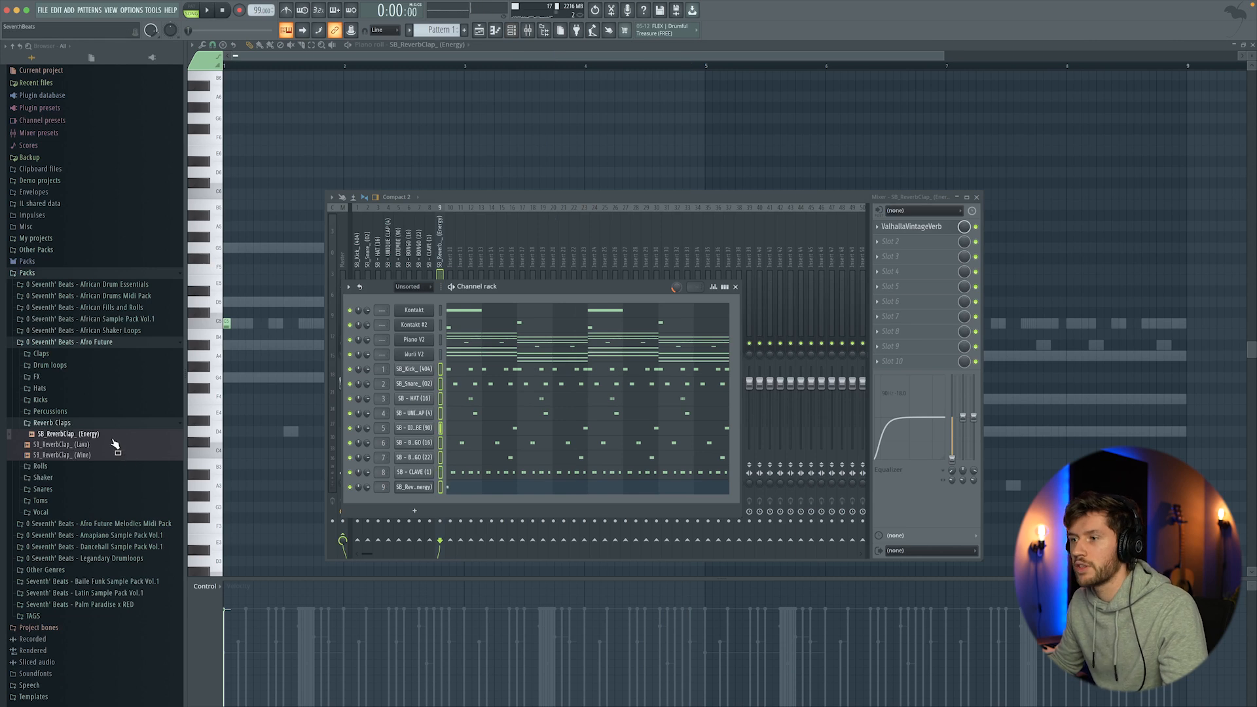
left_click(77, 424)
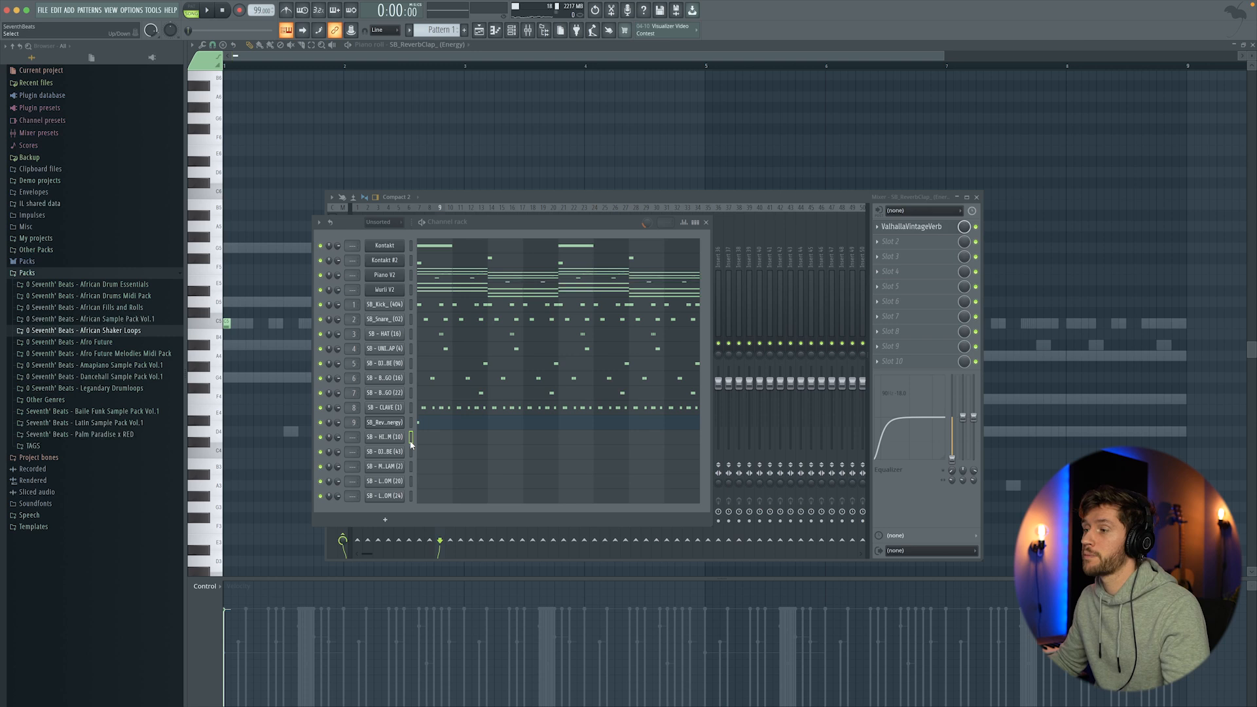
- Place one C5 hit for SB - HIGH TOM (10) on the seventh step of bar 8 and audition it
left_click(385, 437)
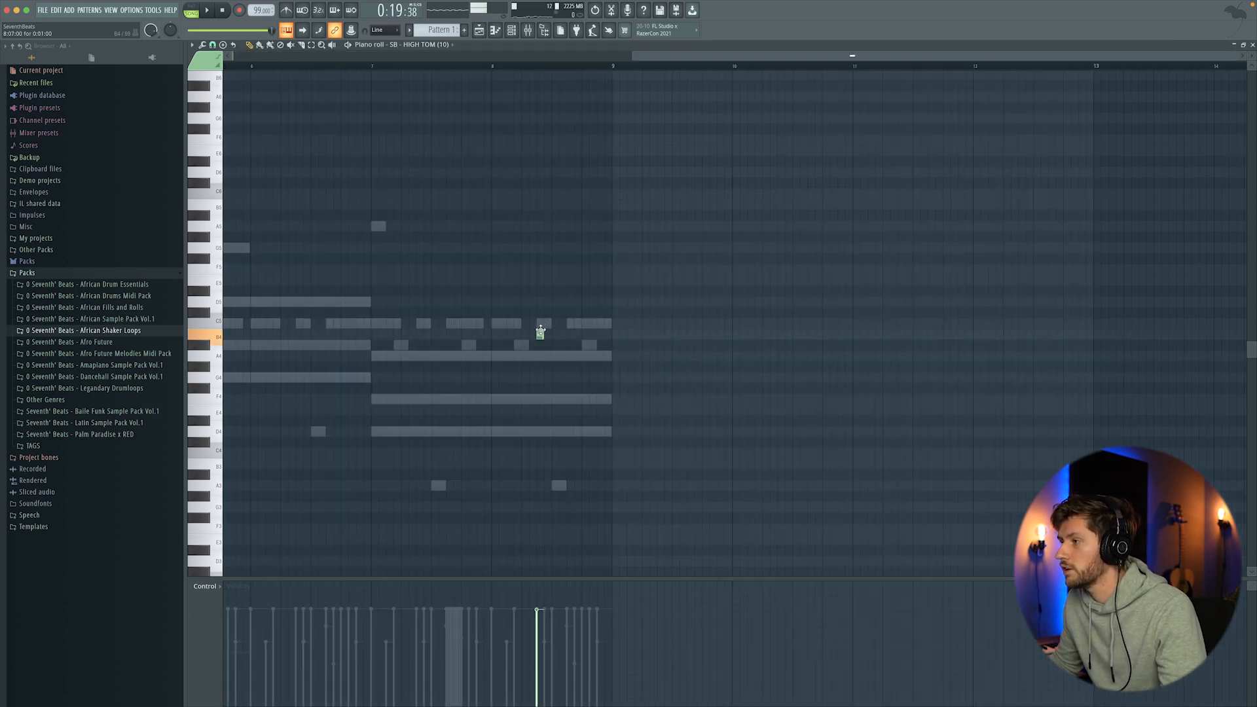
left_click_drag(540, 332, 547, 326)
key("space")
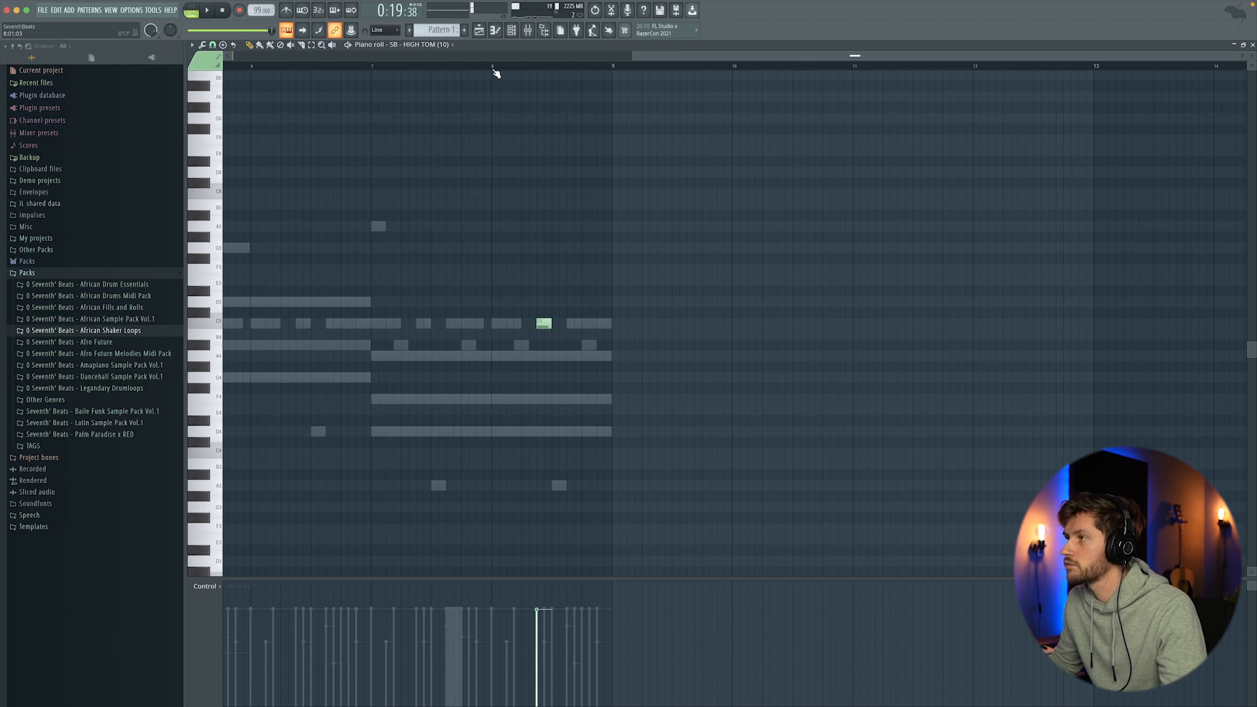
key("space")
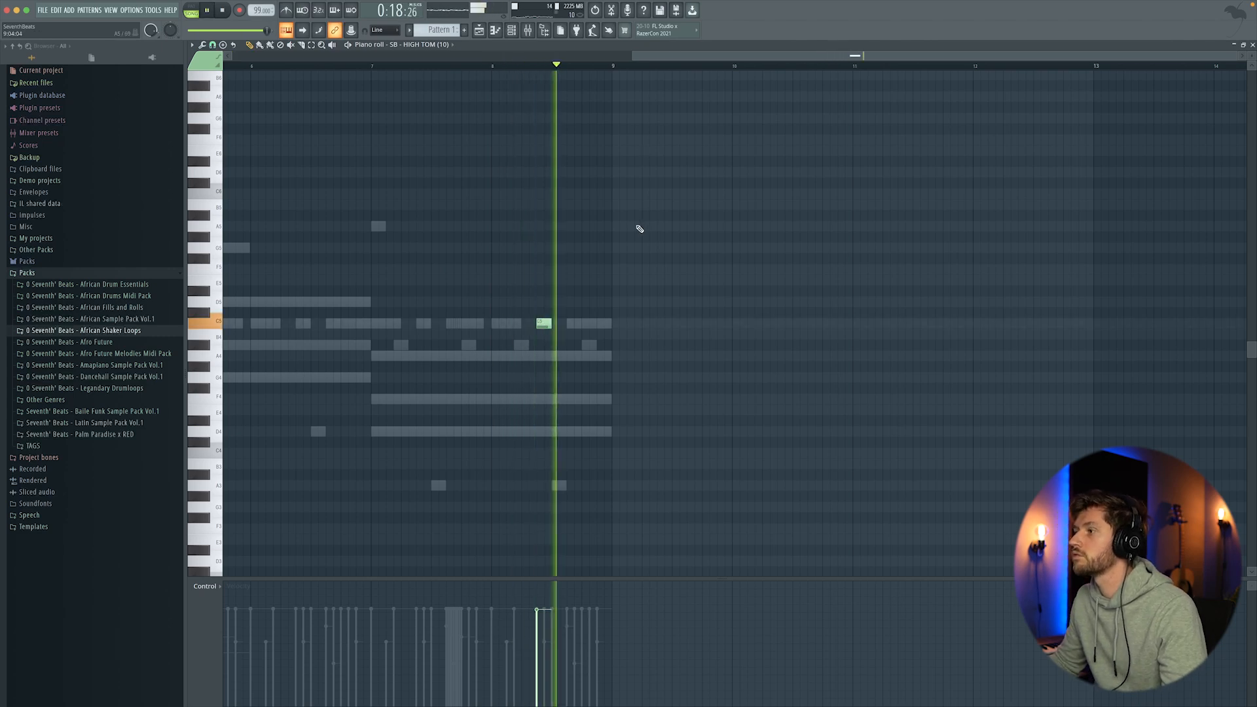
key("space")
key("space")
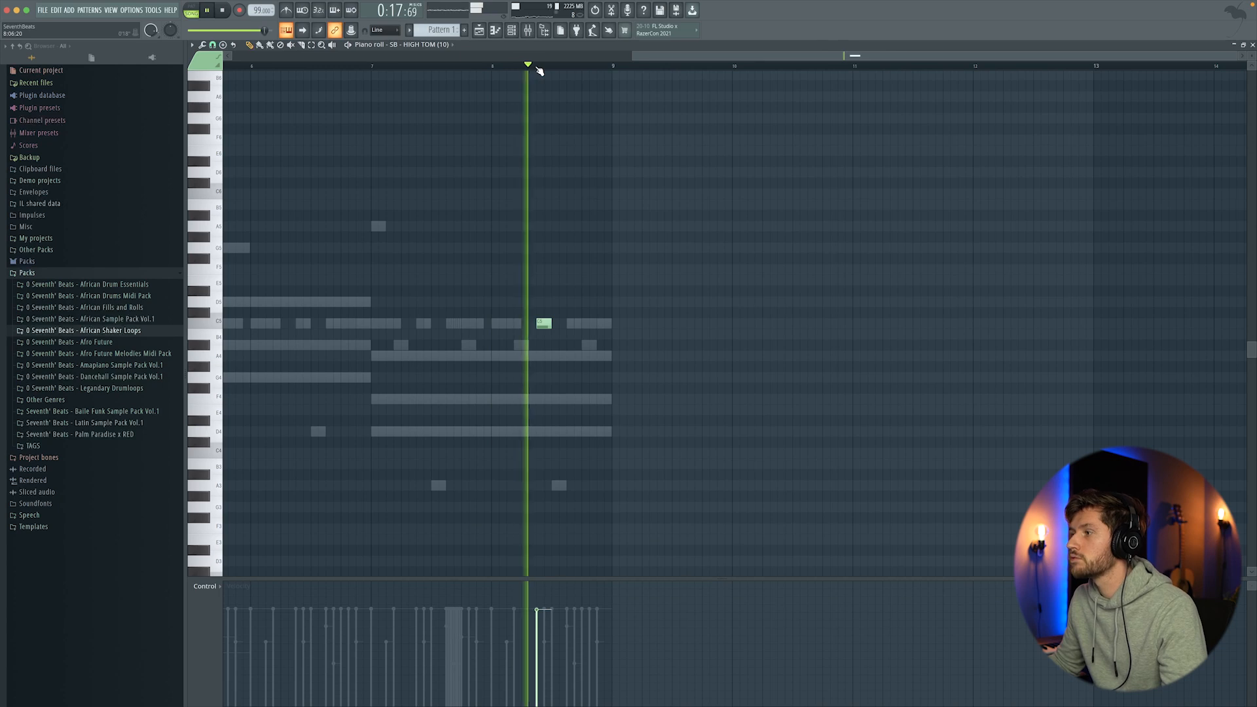
key("space")
- Write a three-note C5, A#4, C5 fill with varied velocities for SB - DJEMBE (43) in bar 8 and audition it
key("F6")
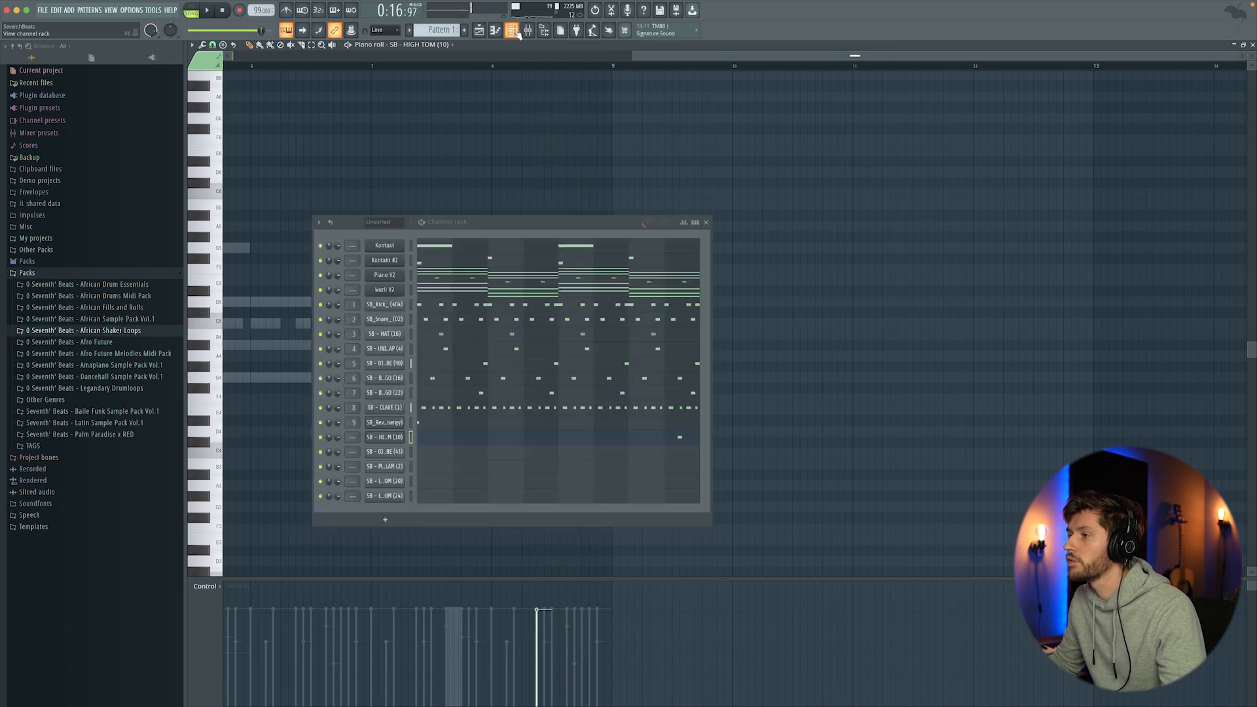
left_click(395, 454)
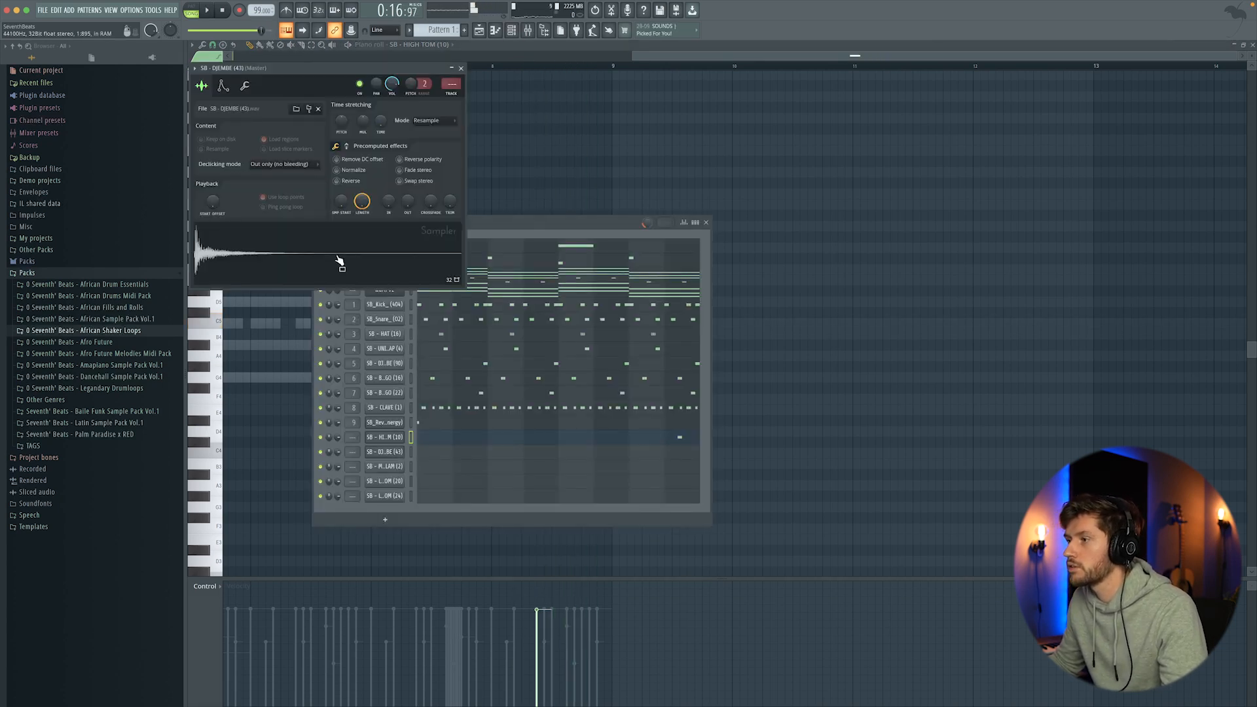
left_click(436, 456)
key("space")
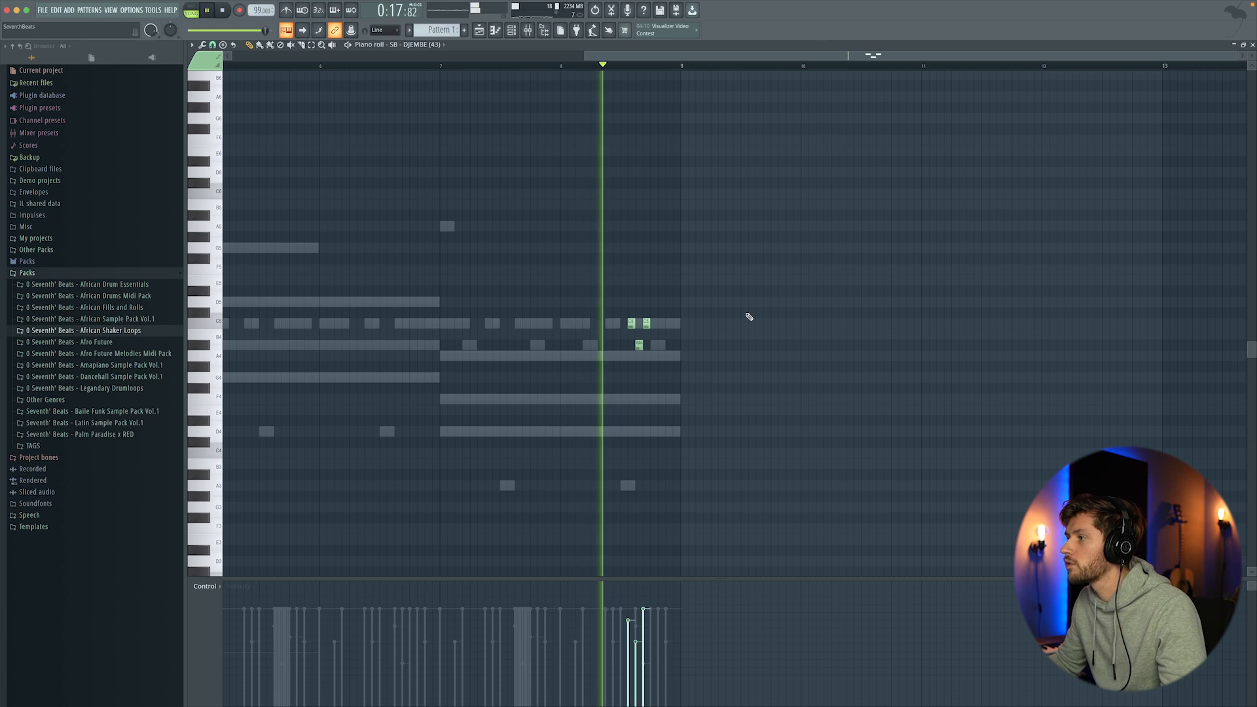
key("space")
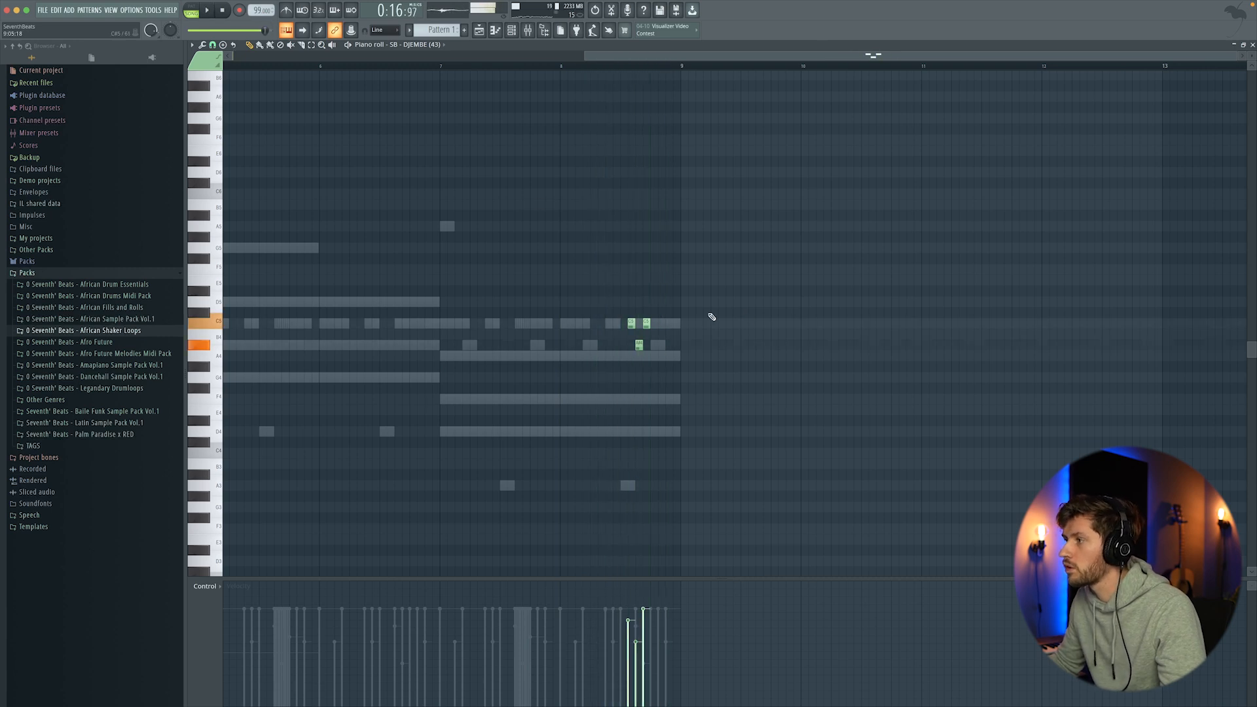
- Place a C5 hit for SB - MID FLAM (2) on the ninth step of bar 8, lower its velocity and audition it
left_click(511, 30)
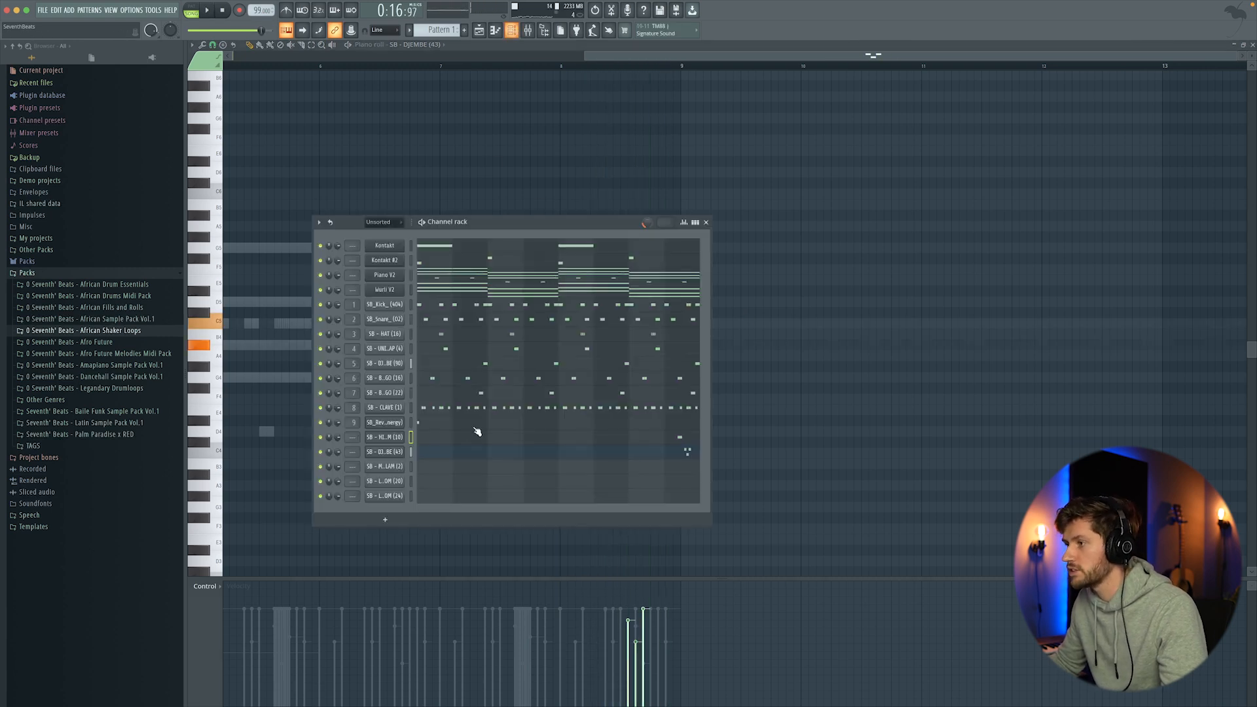
left_click(388, 466)
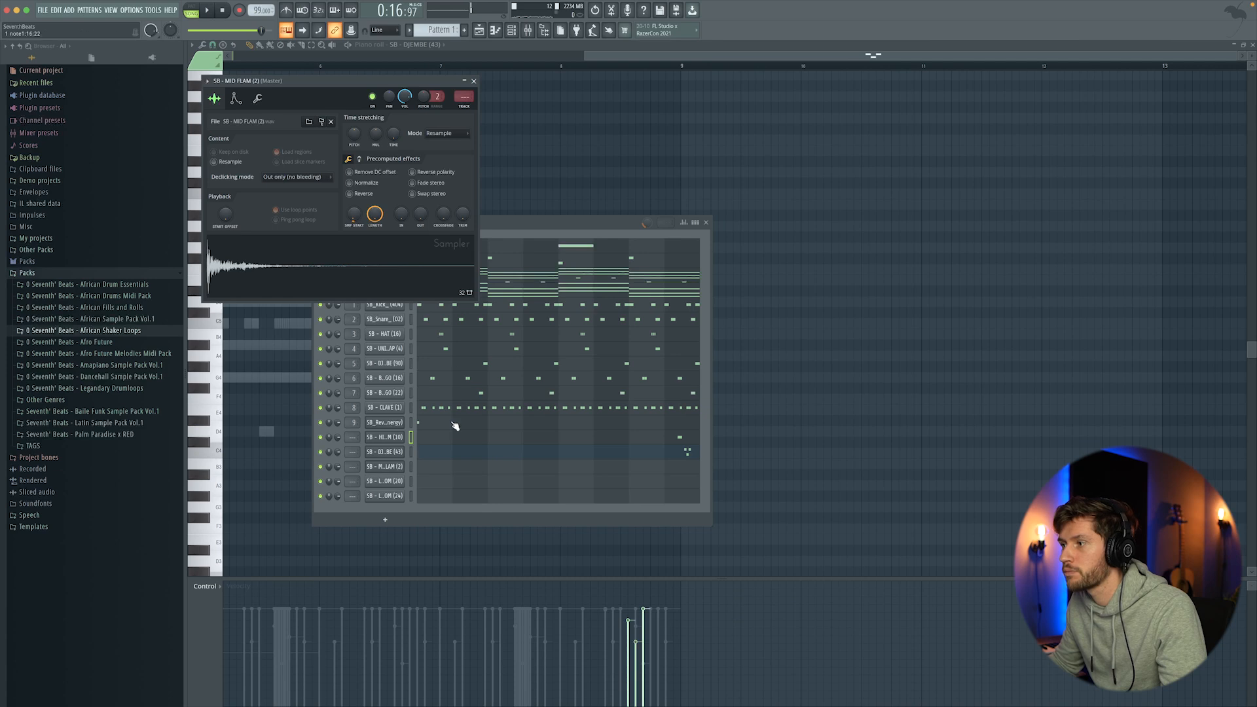
left_click(601, 324)
key("space")
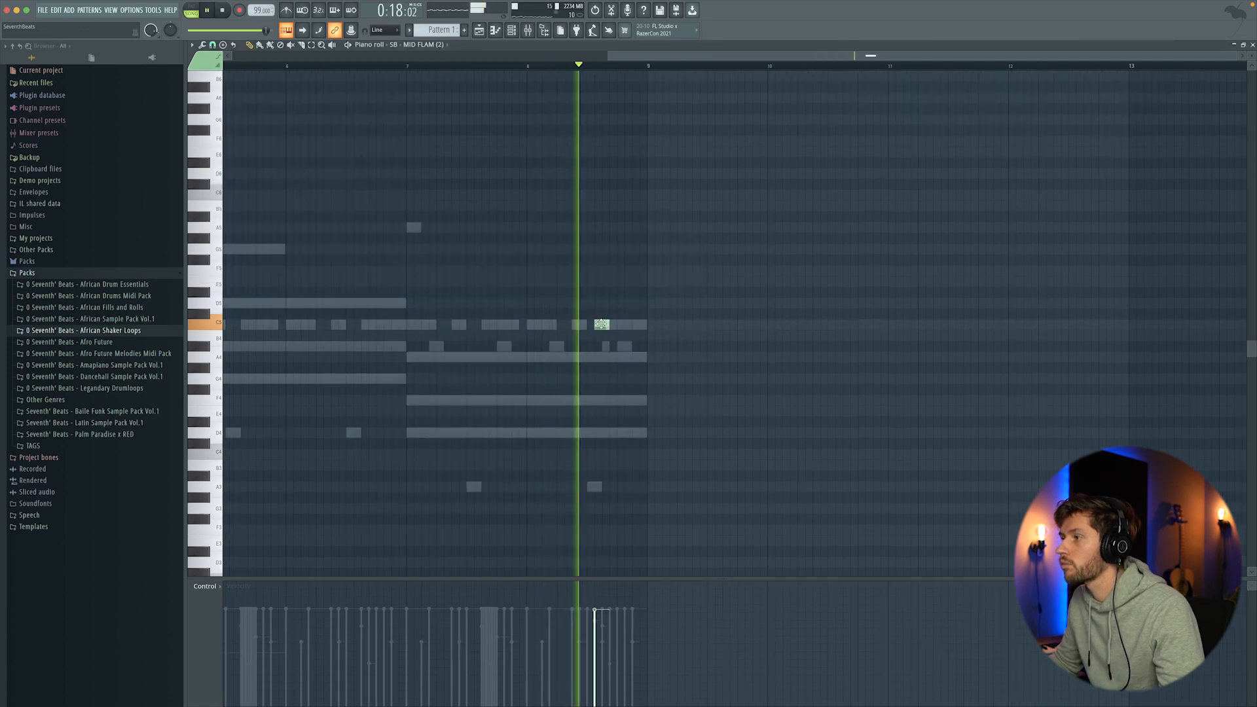
key("space")
left_click_drag(600, 324, 681, 276)
key("space")
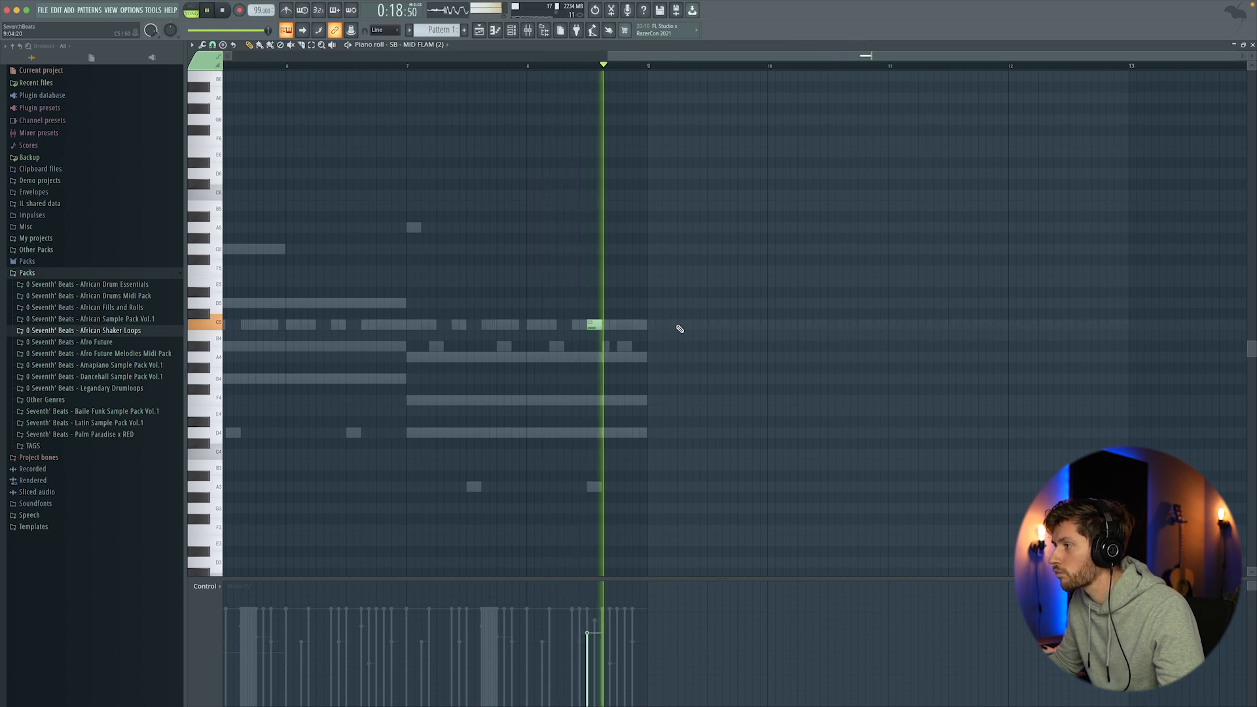
key("space")
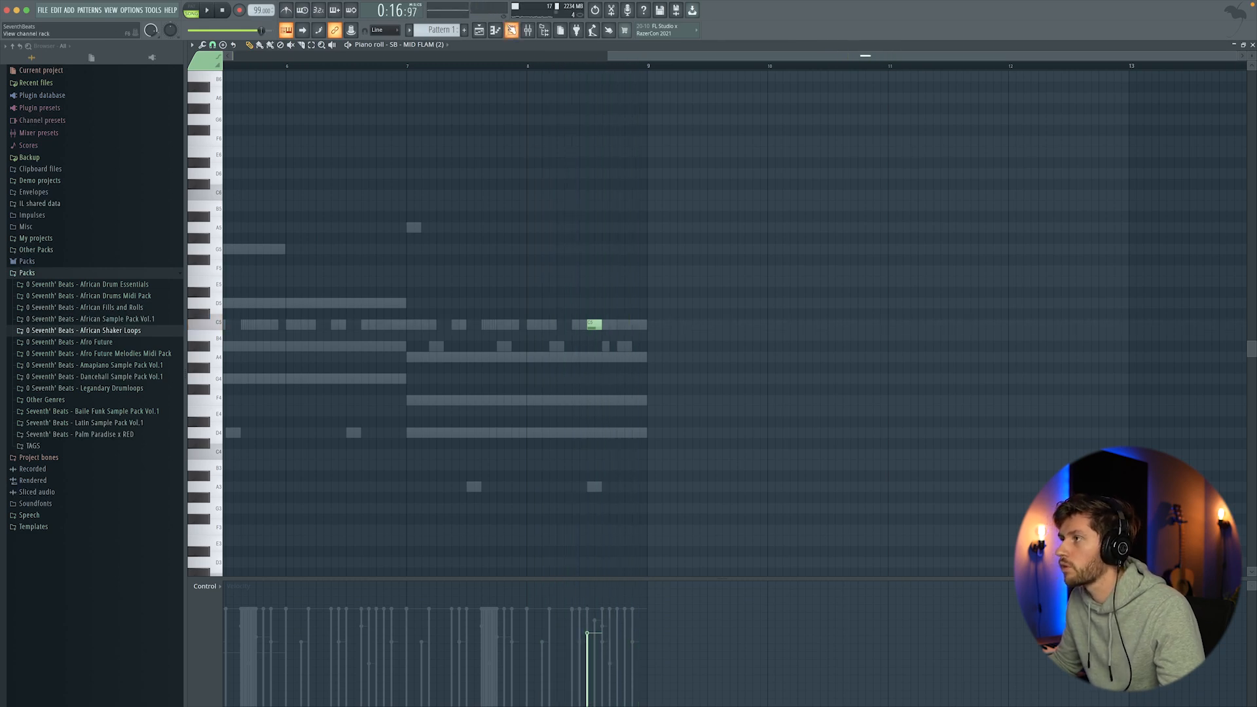
- Place a C5 hit for SB - LOW TOM (20) at the end of bar 8, removing the misplaced bar 4 note, and audition it
left_click(512, 29)
left_click(444, 482)
left_click(664, 313)
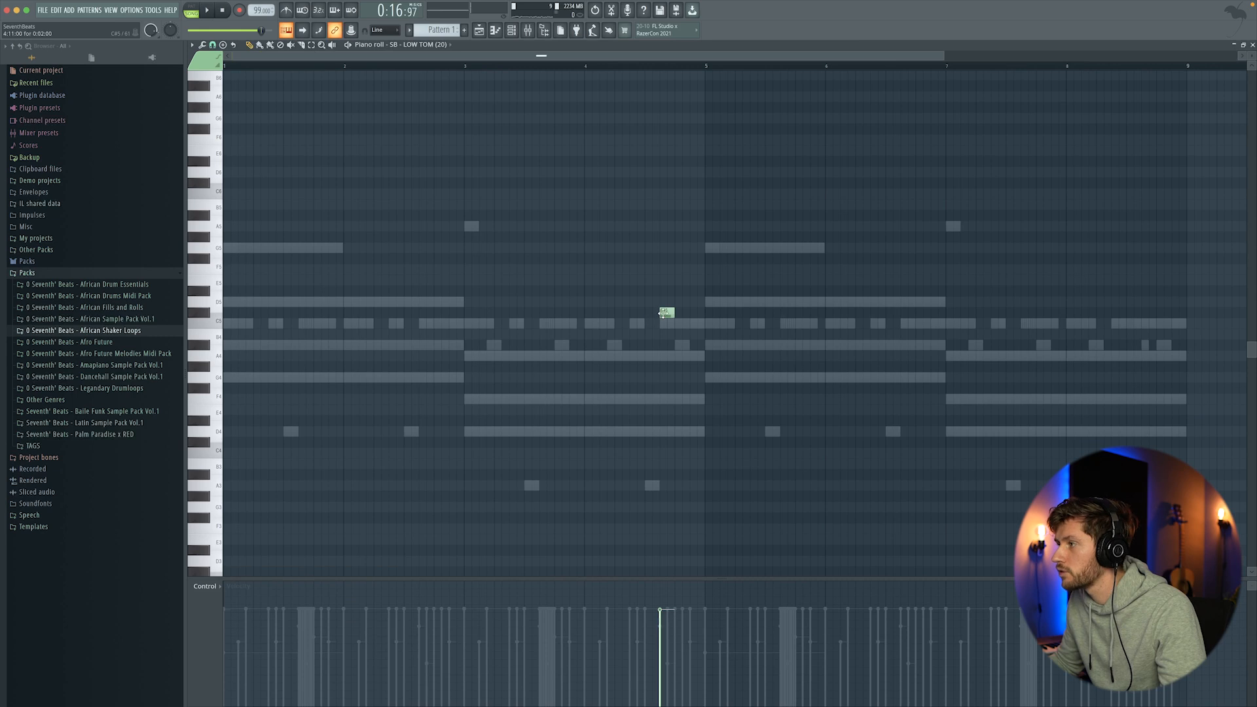
left_click_drag(546, 59, 873, 59)
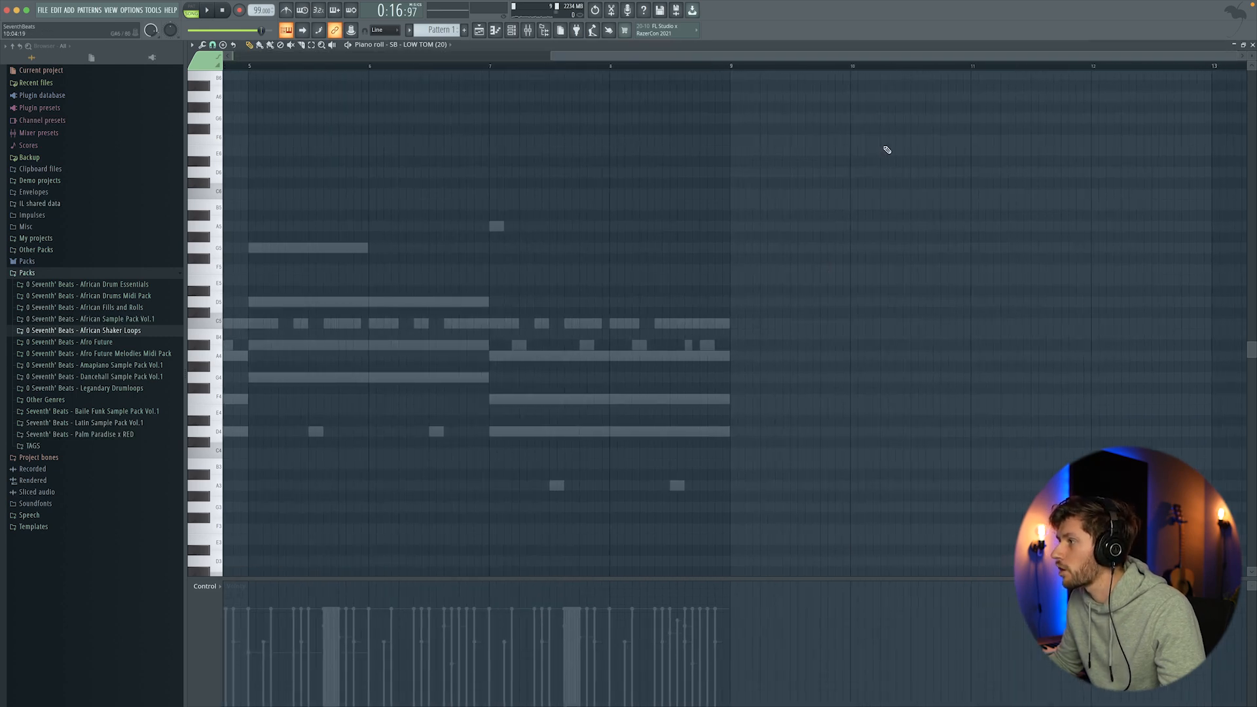
left_click_drag(728, 324, 710, 320)
key("space")
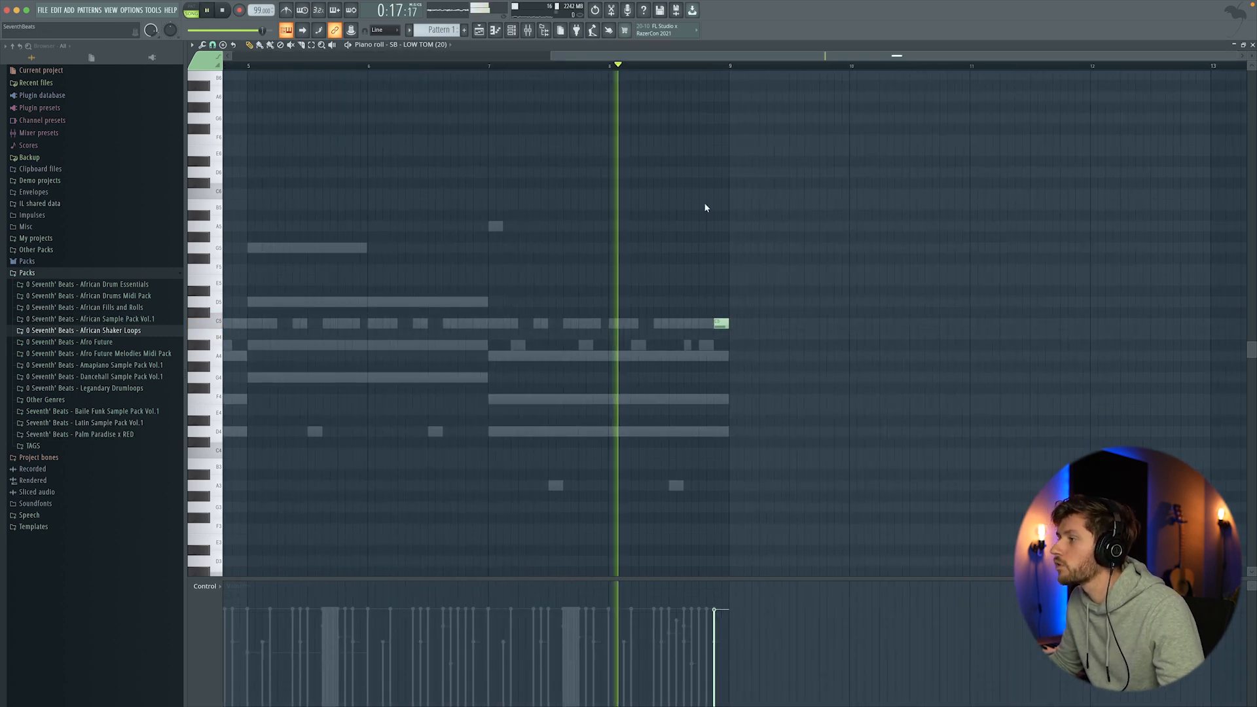
- Place a C5 hit for SB - LOW TOM (24) at the end of bar 8 and audition the full pattern
key("space")
left_click(520, 33)
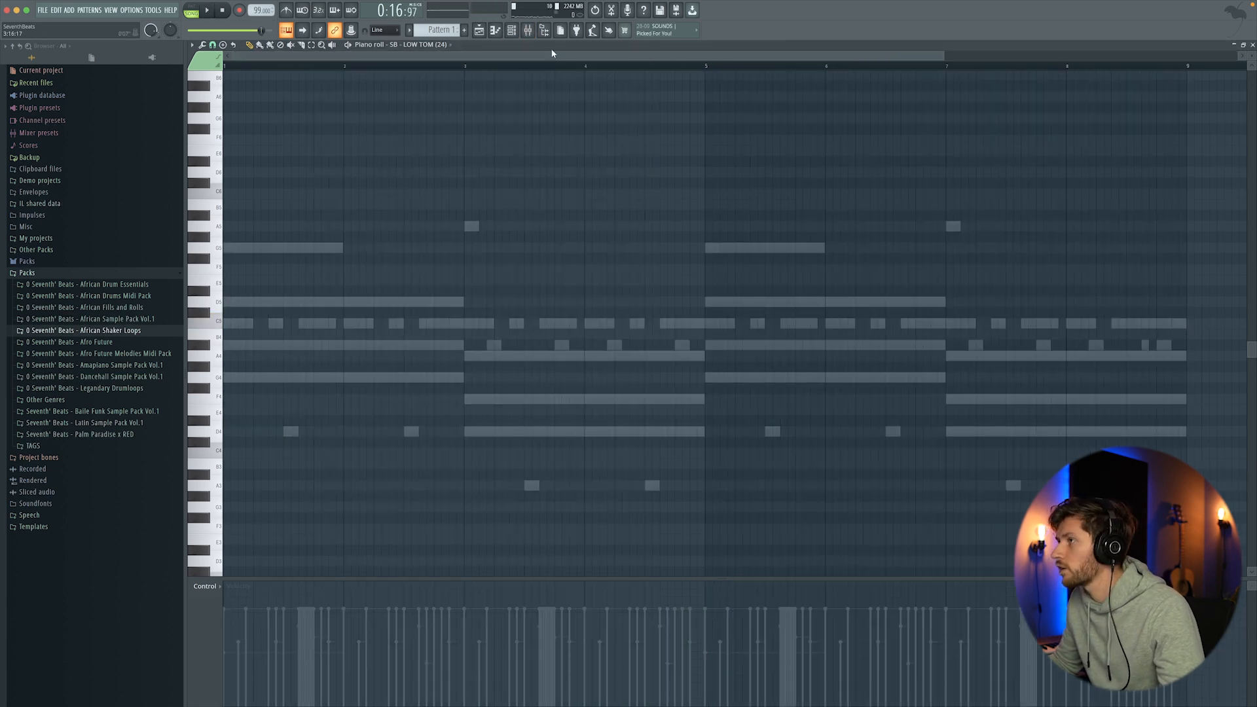
left_click_drag(551, 55, 897, 104)
left_click_drag(561, 322, 568, 321)
key("space")
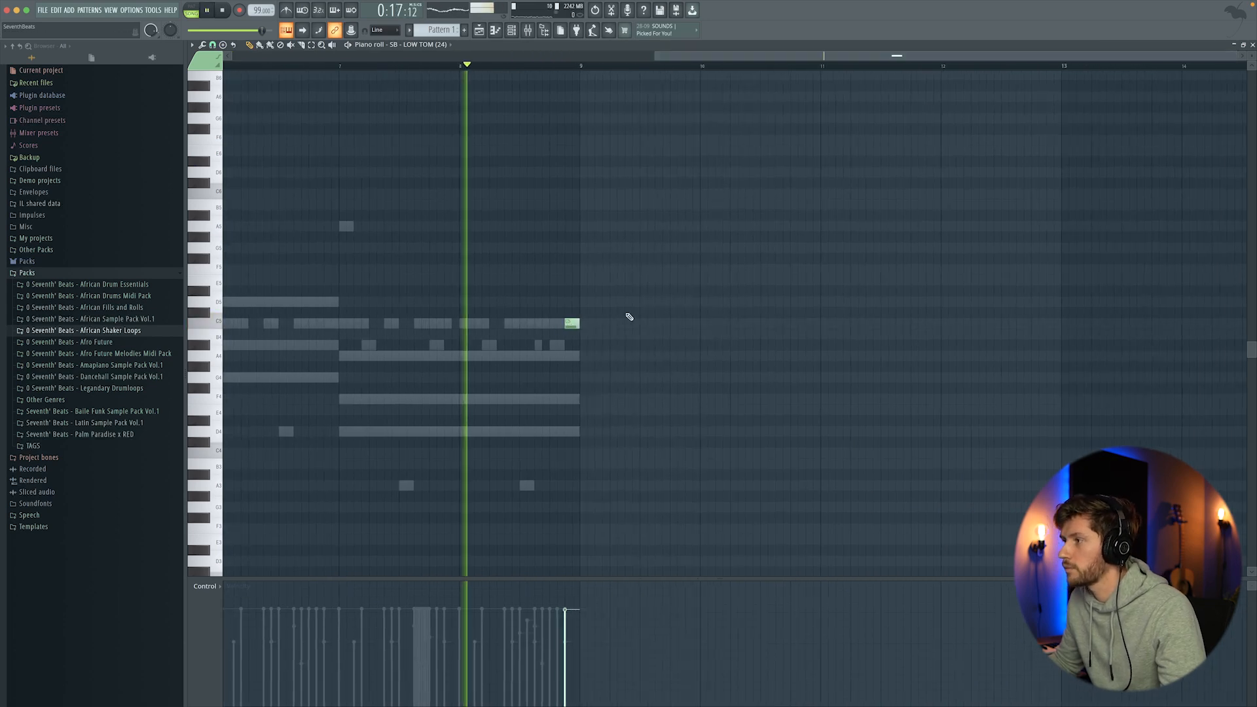
key("space")
left_click(512, 30)
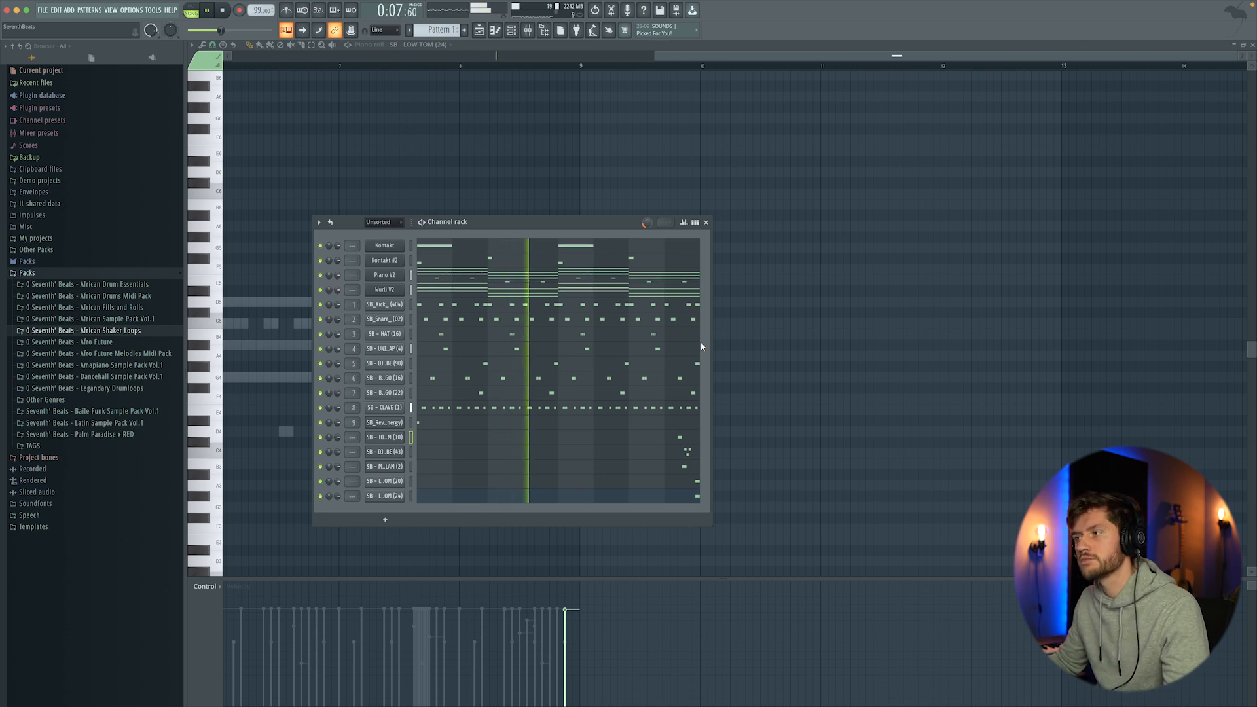
key("space")
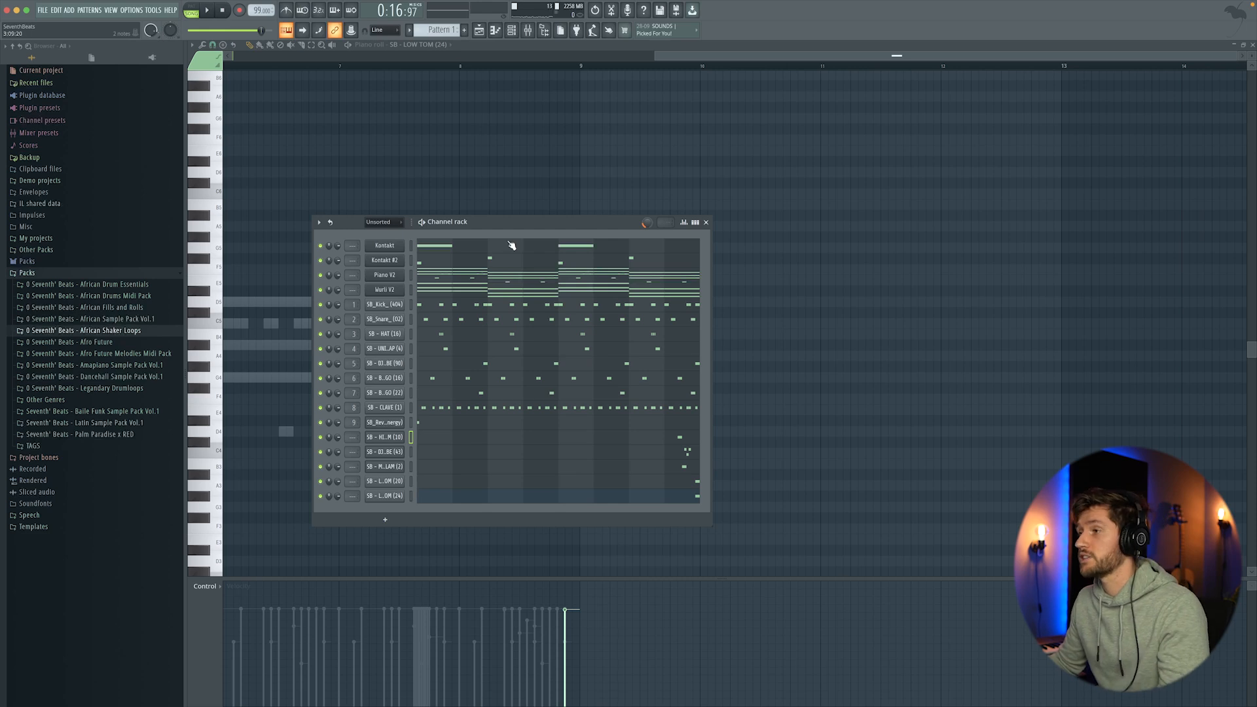
- Insert an Ample Bass A channel above Piano V2, keeping its default preset, and close the plugin window
right_click(381, 245)
left_click(416, 230)
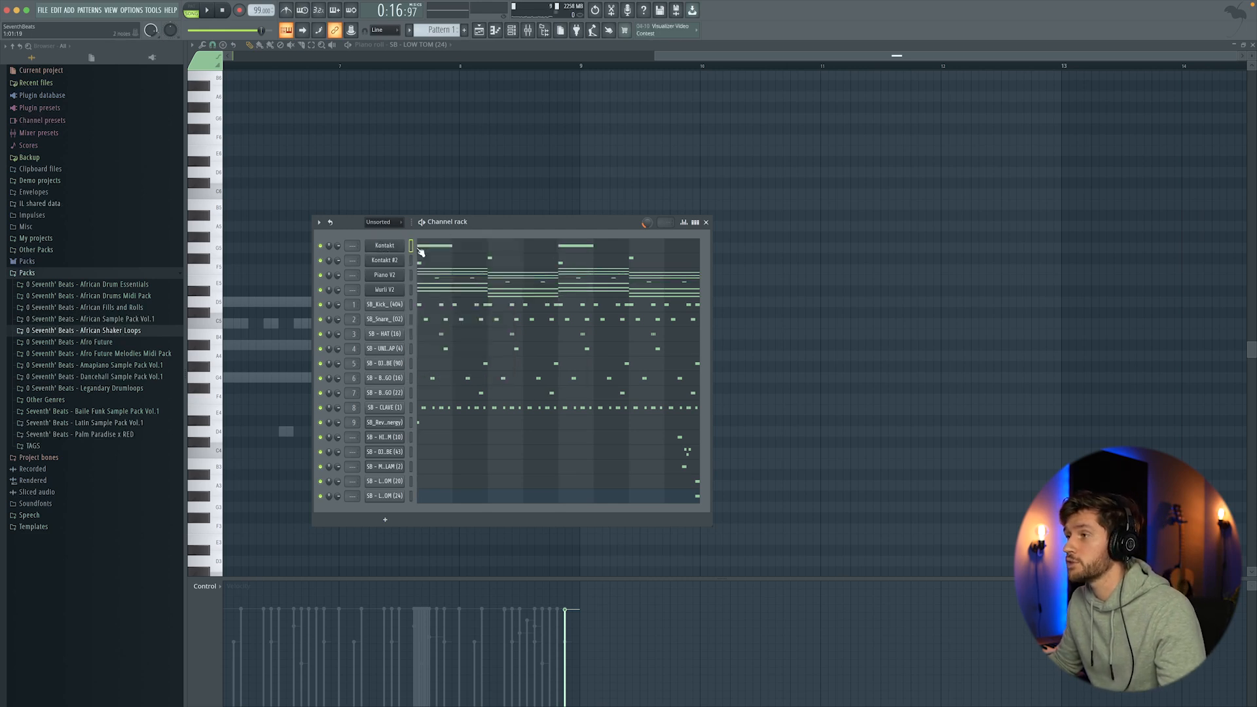
right_click(390, 274)
mouse_move(431, 345)
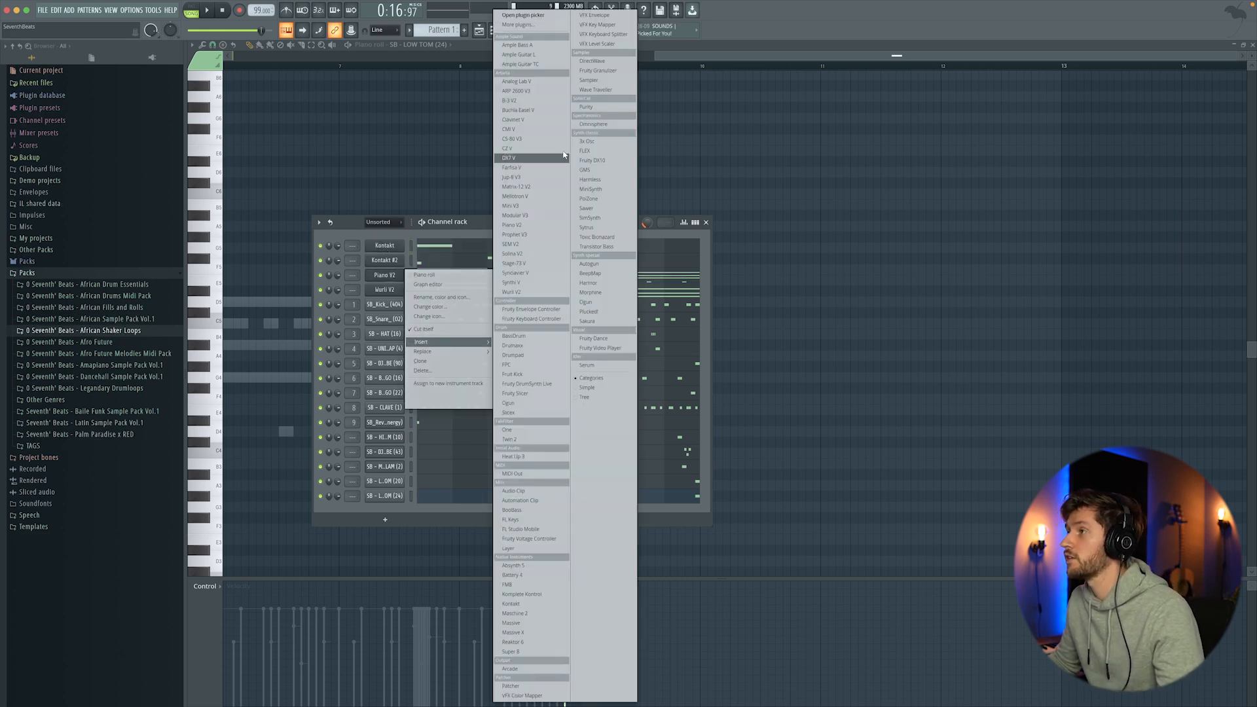
left_click(537, 46)
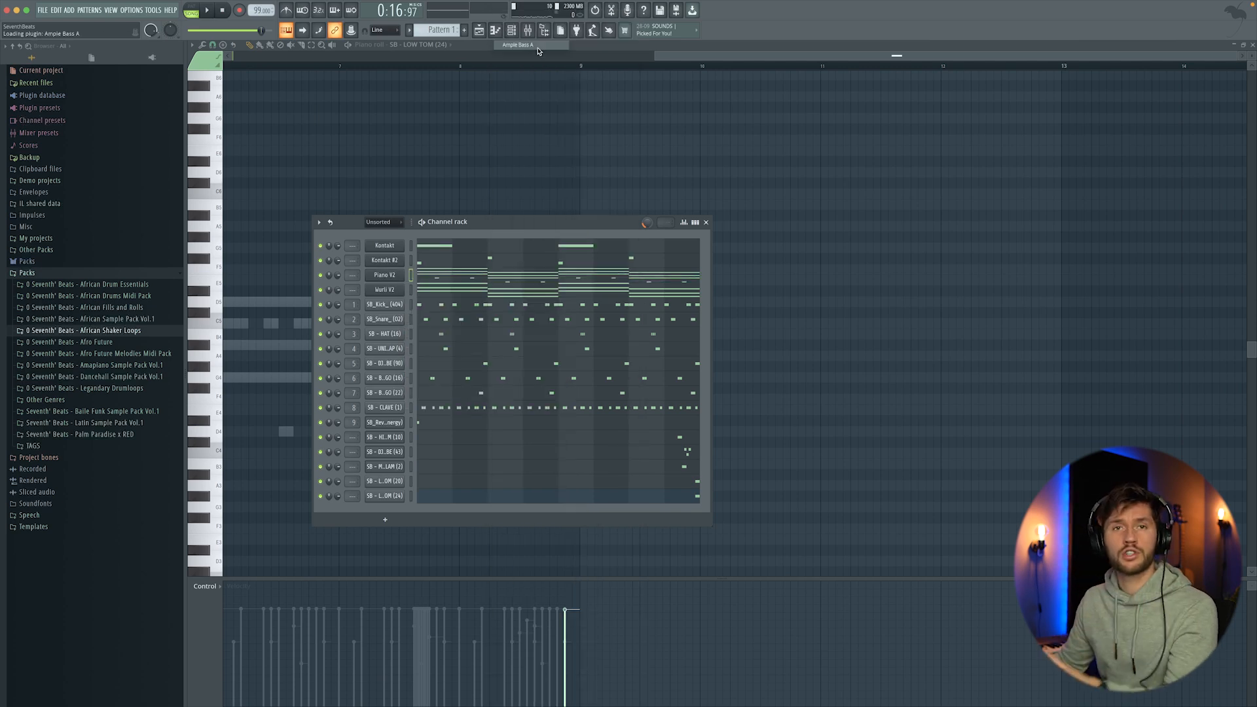
left_click_drag(305, 78, 445, 119)
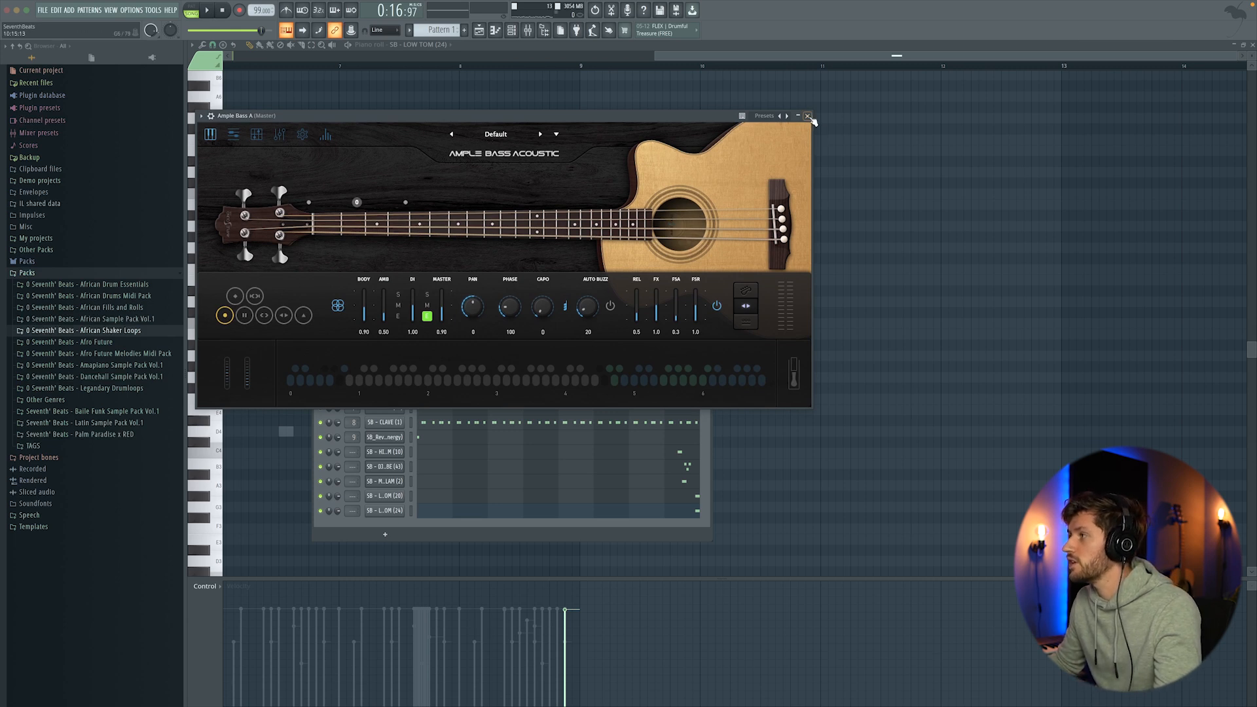
left_click(807, 116)
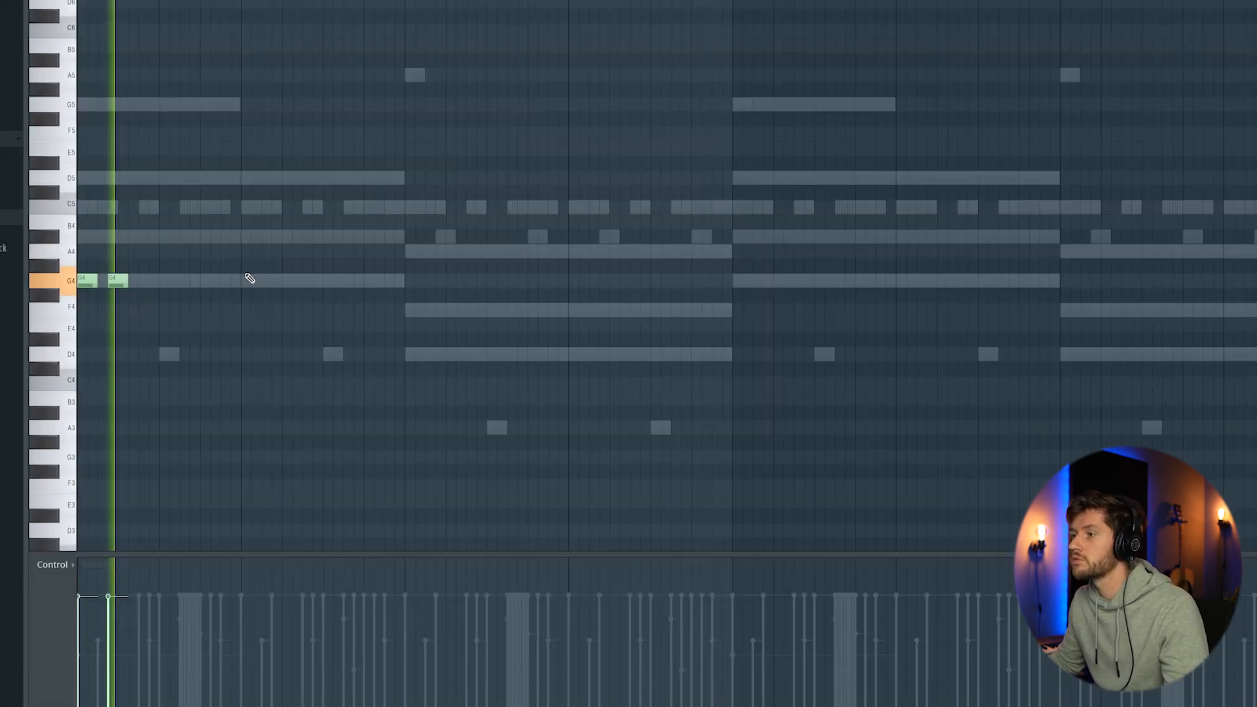
- Continue the Ample Bass A line with two short G4 notes in bar 2 and two short D4 notes each in bars 3 and 4
left_click(249, 281)
left_click(279, 281)
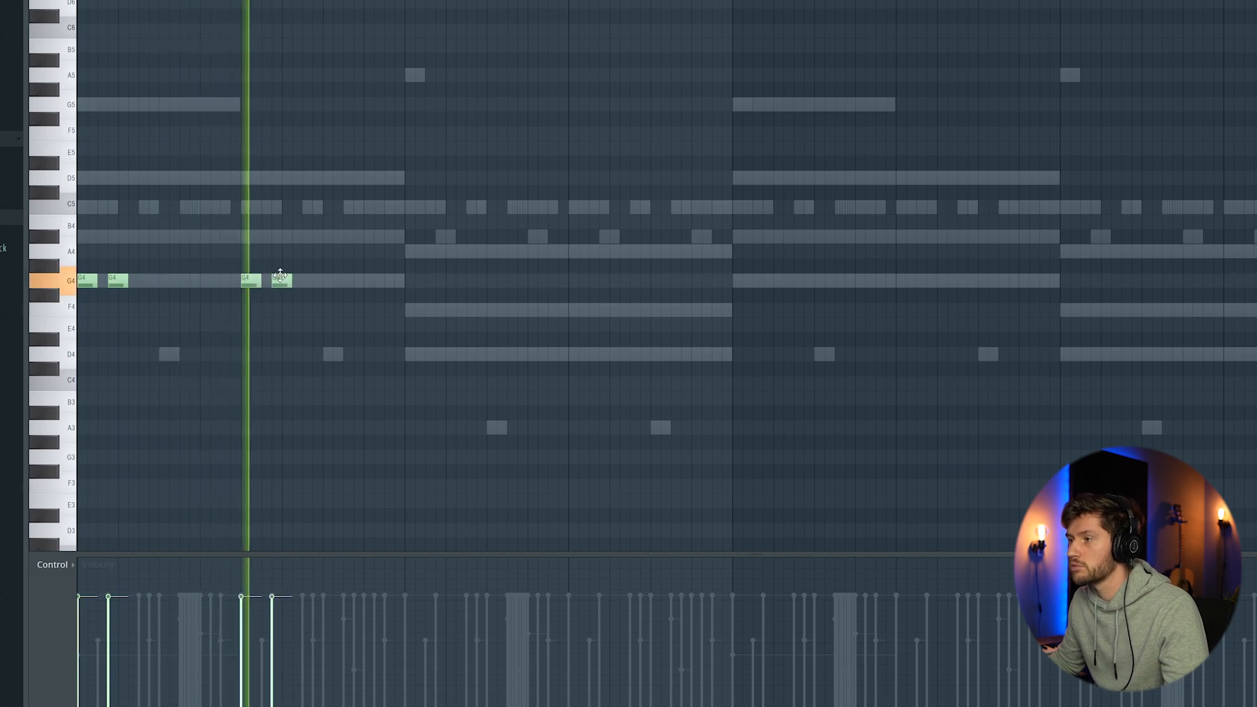
left_click(416, 354)
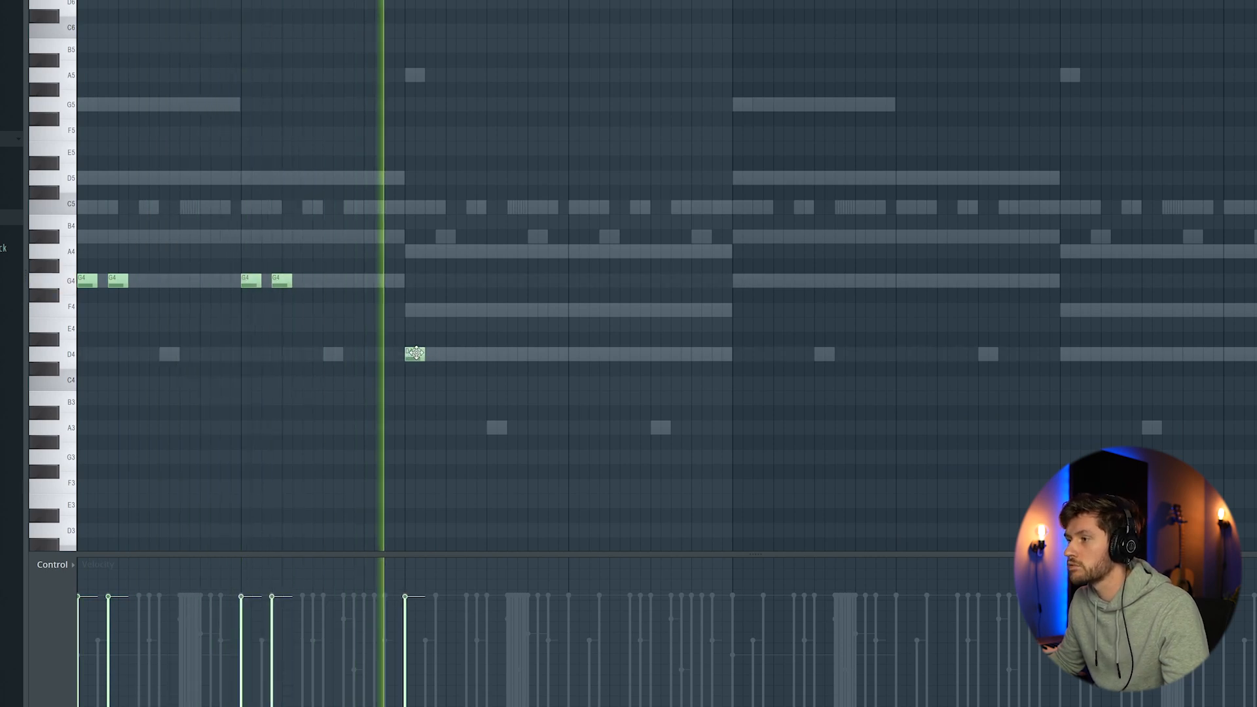
left_click(445, 354)
left_click(578, 354)
left_click(616, 354)
left_click_drag(605, 357, 594, 357)
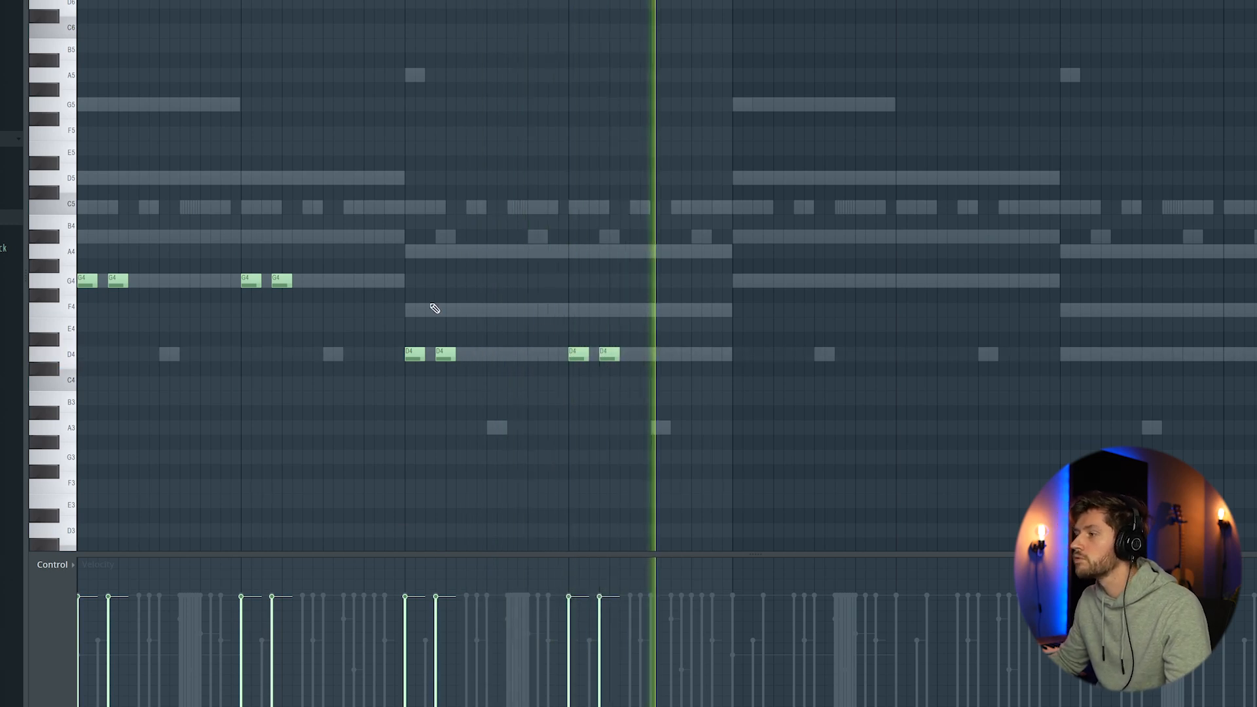
- Transpose all the bass notes down one octave to G3 and D3 and audition them
key("ctrl+a")
scroll(109, 119, "down", 5)
left_click_drag(608, 24, 609, 199)
scroll(609, 199, "up", 4)
key("ctrl+d")
key("space")
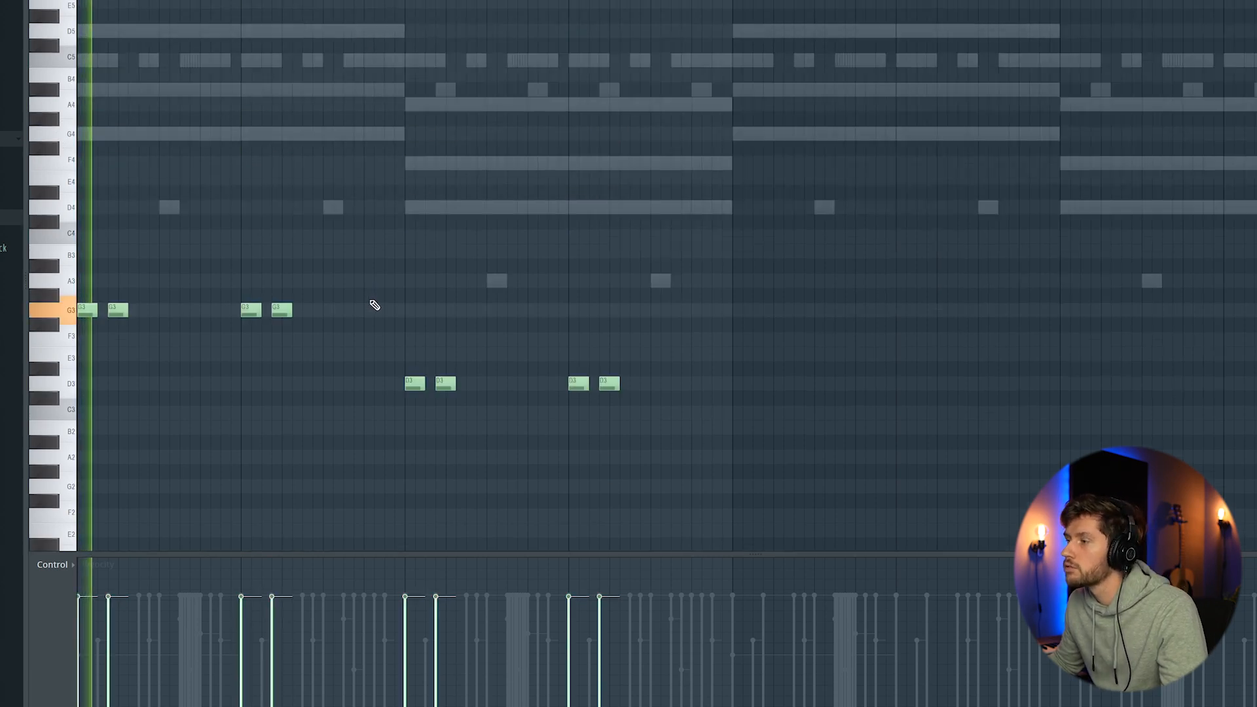
- Add short G3 and F3 passing notes at the end of bar 2 and audition the bass line with the beat
left_click(389, 310)
left_click(397, 338)
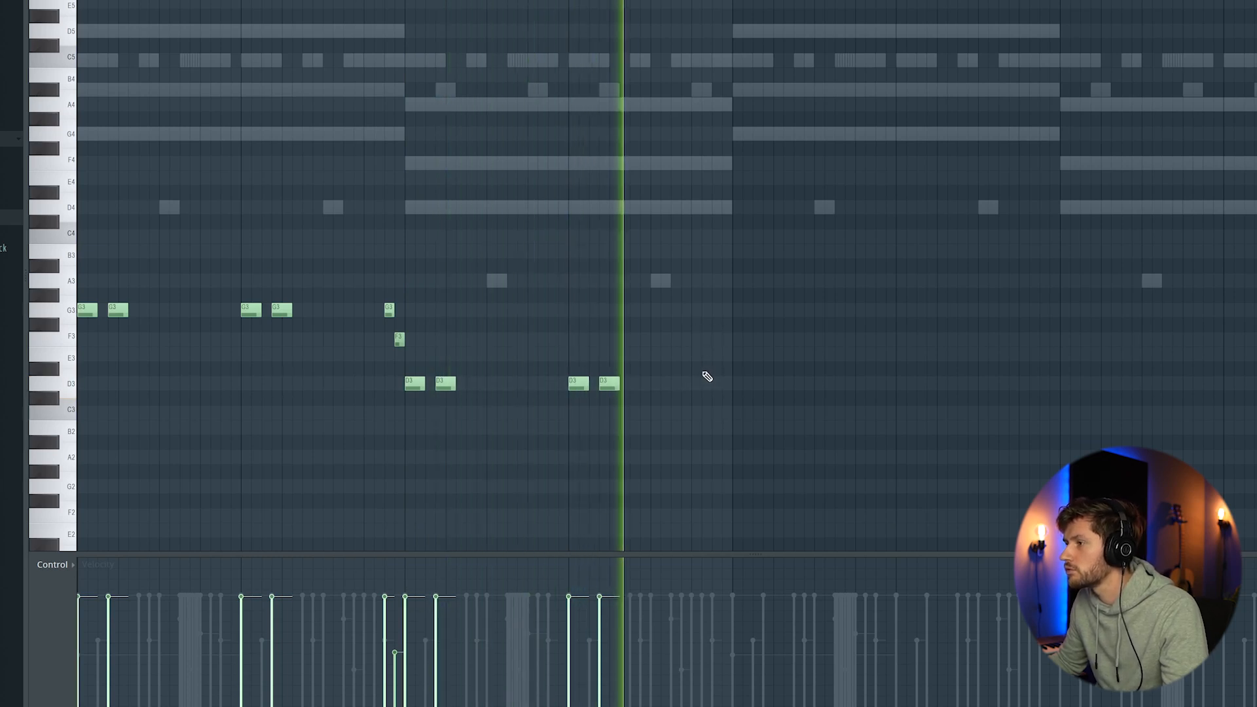
key("space")
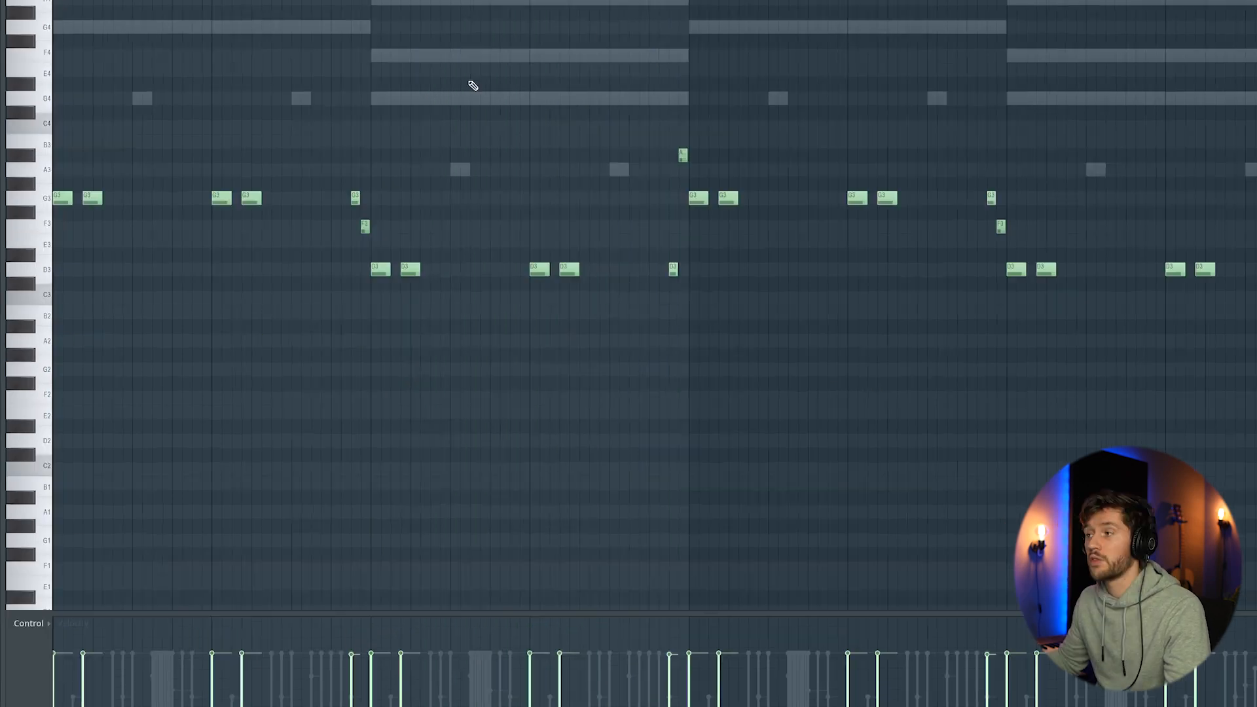
key("space")
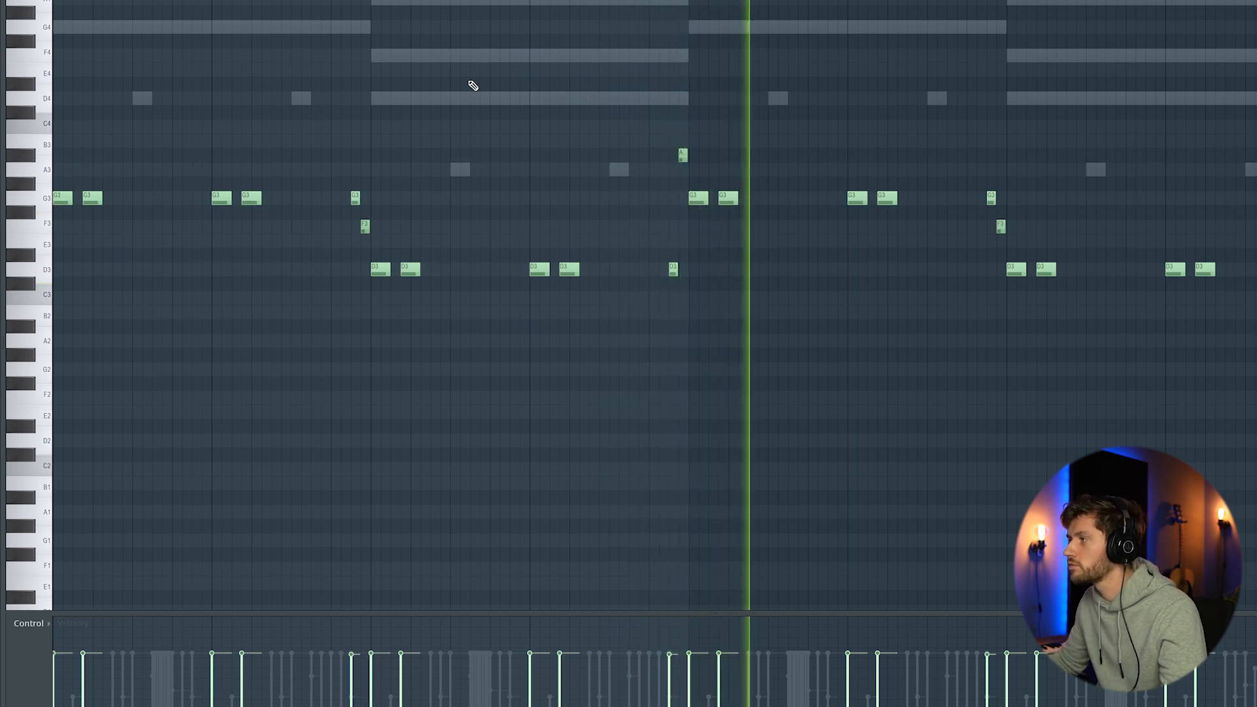
key("space")
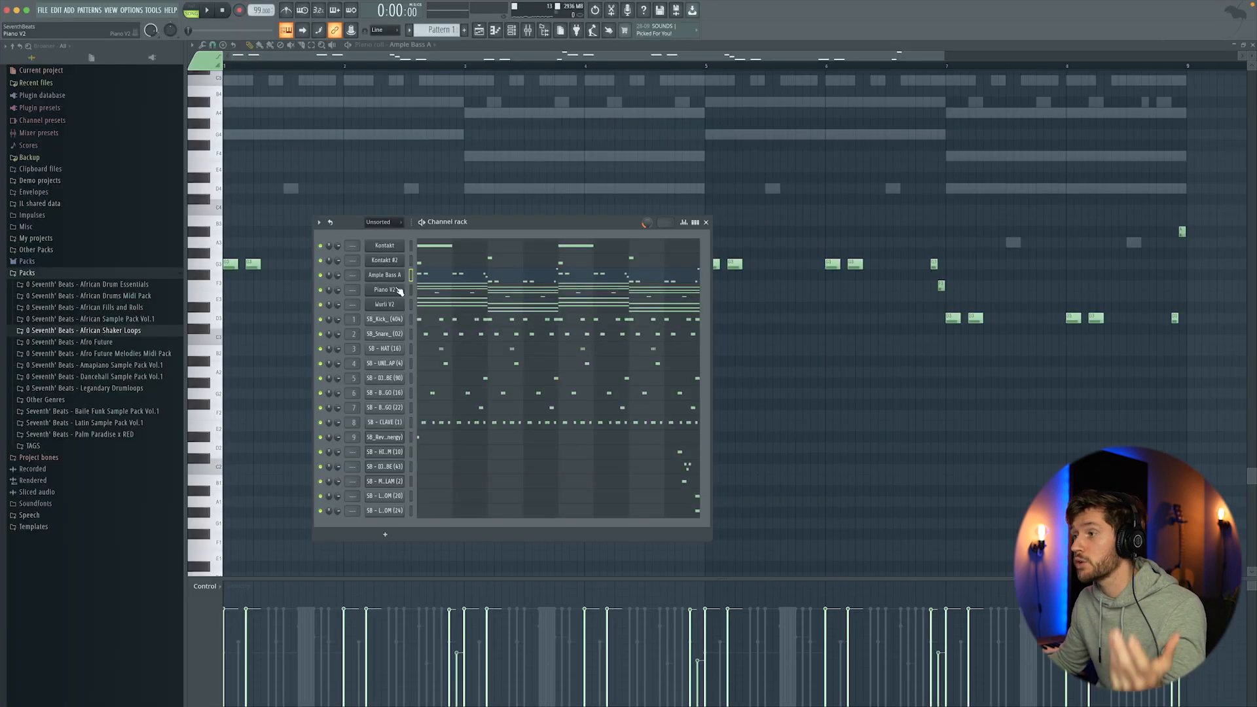
- Insert a Serum channel above Piano V2 and move its plugin window clear of the browser
right_click(399, 291)
mouse_move(434, 360)
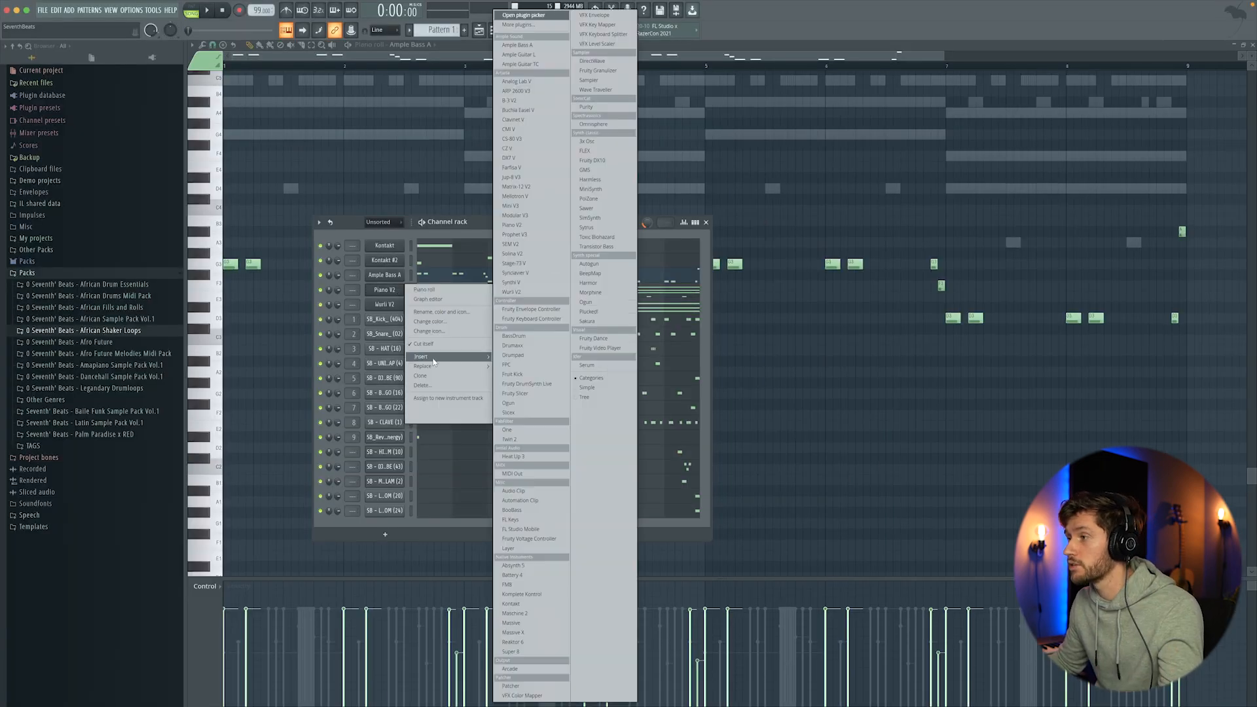
left_click(587, 365)
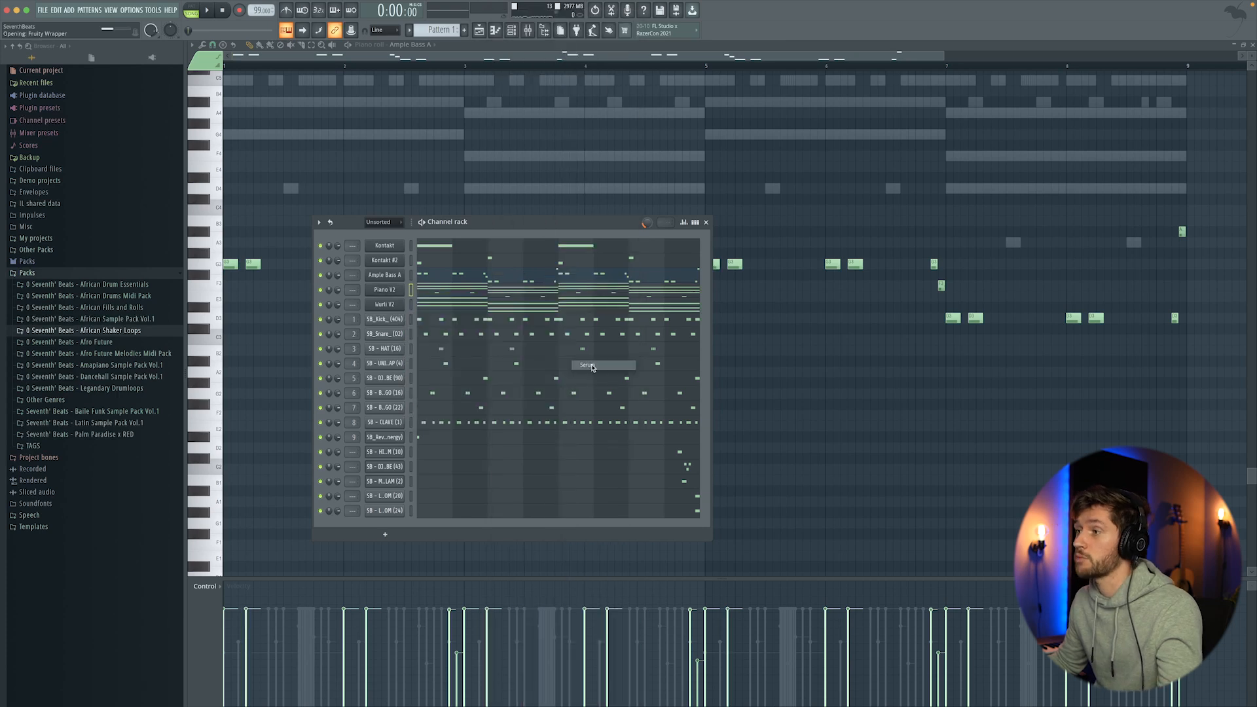
left_click_drag(222, 92, 408, 173)
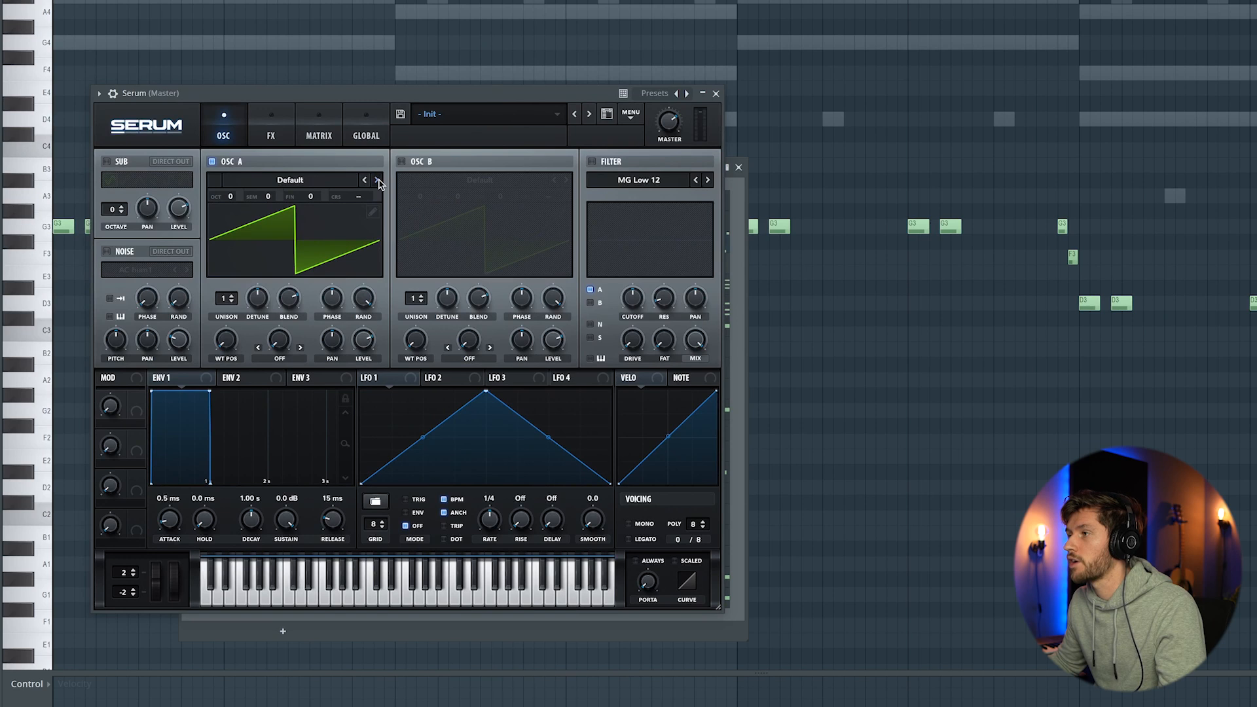
- Set Serum's OSC A to the Analog_BD_Sin wavetable and enable OSC B with the same wavetable
left_click(379, 180)
left_click(378, 181)
left_click(378, 181)
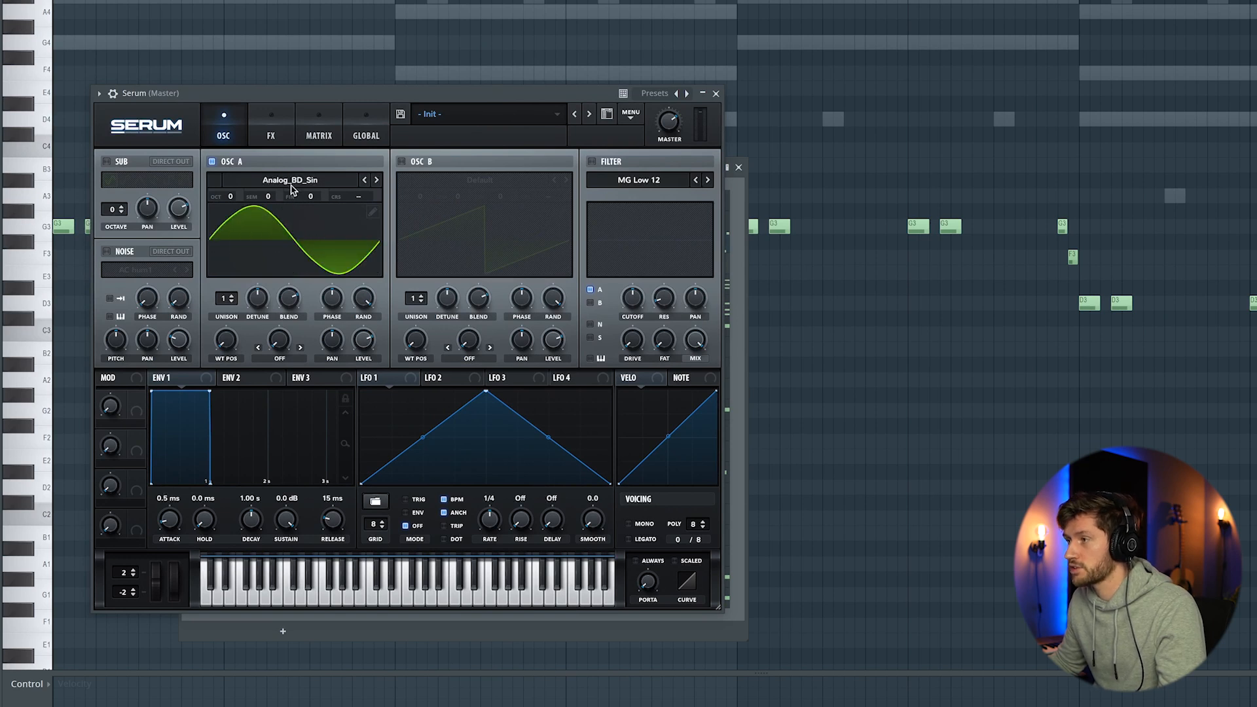
left_click(401, 161)
left_click(567, 181)
left_click(567, 180)
left_click(567, 181)
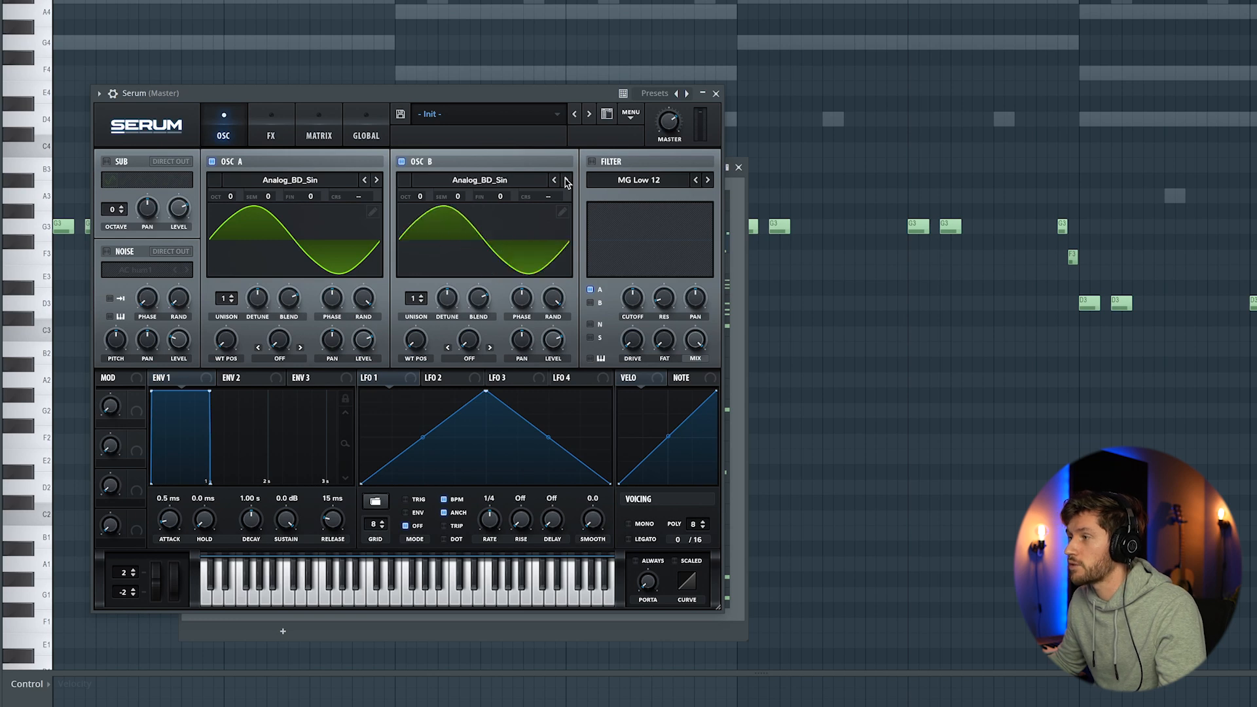
- Set OSC A to -2 octaves and OSC B to -1 octave, and lower OSC B's level
left_click_drag(420, 196, 432, 223)
left_click_drag(230, 196, 237, 219)
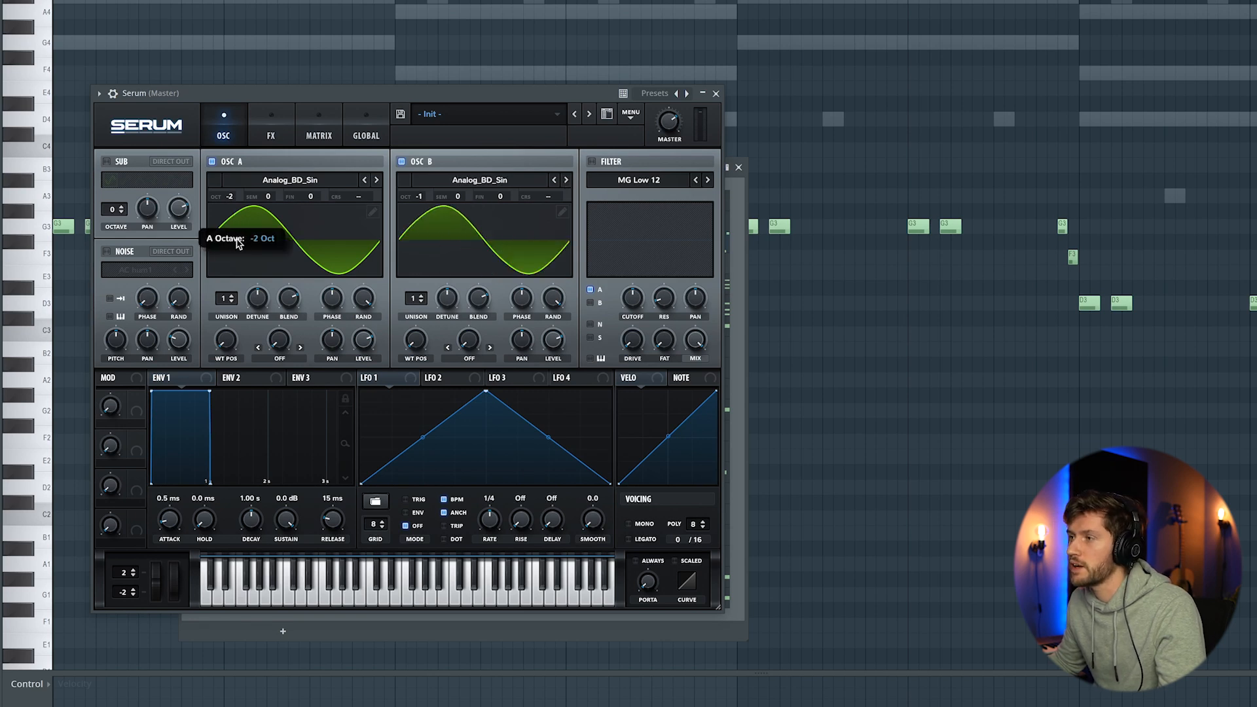
left_click_drag(419, 197, 421, 207)
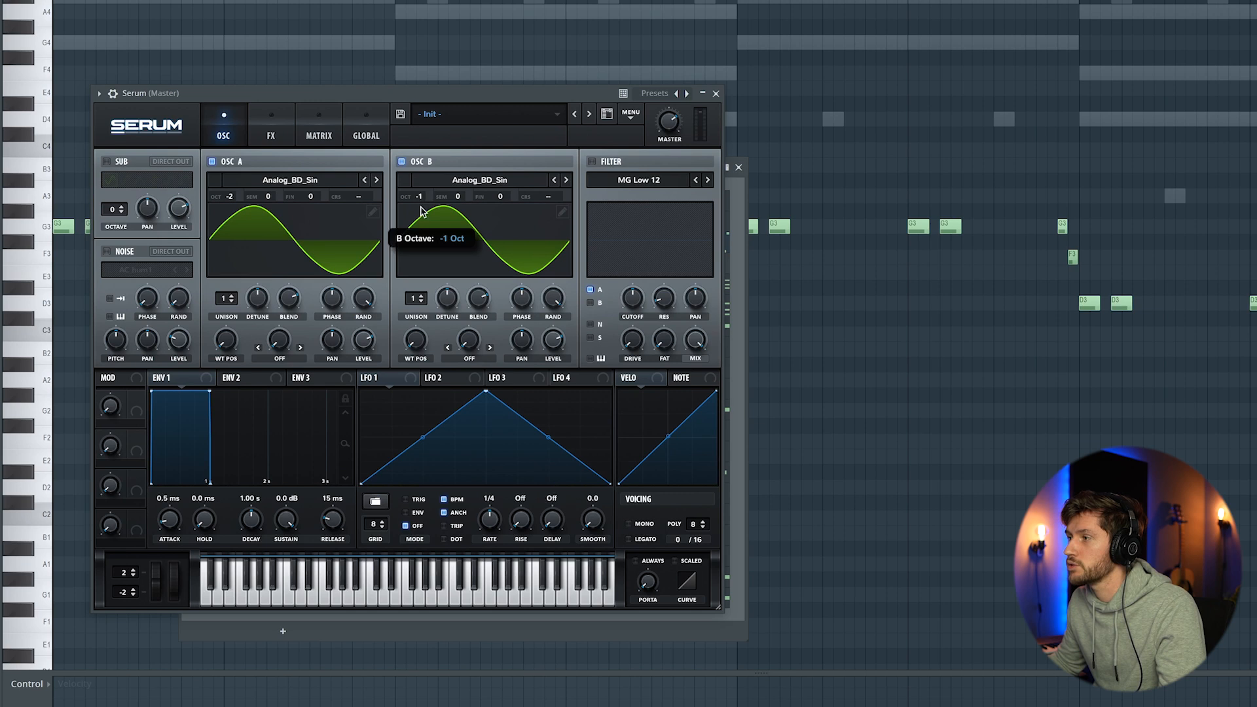
left_click_drag(558, 345, 558, 357)
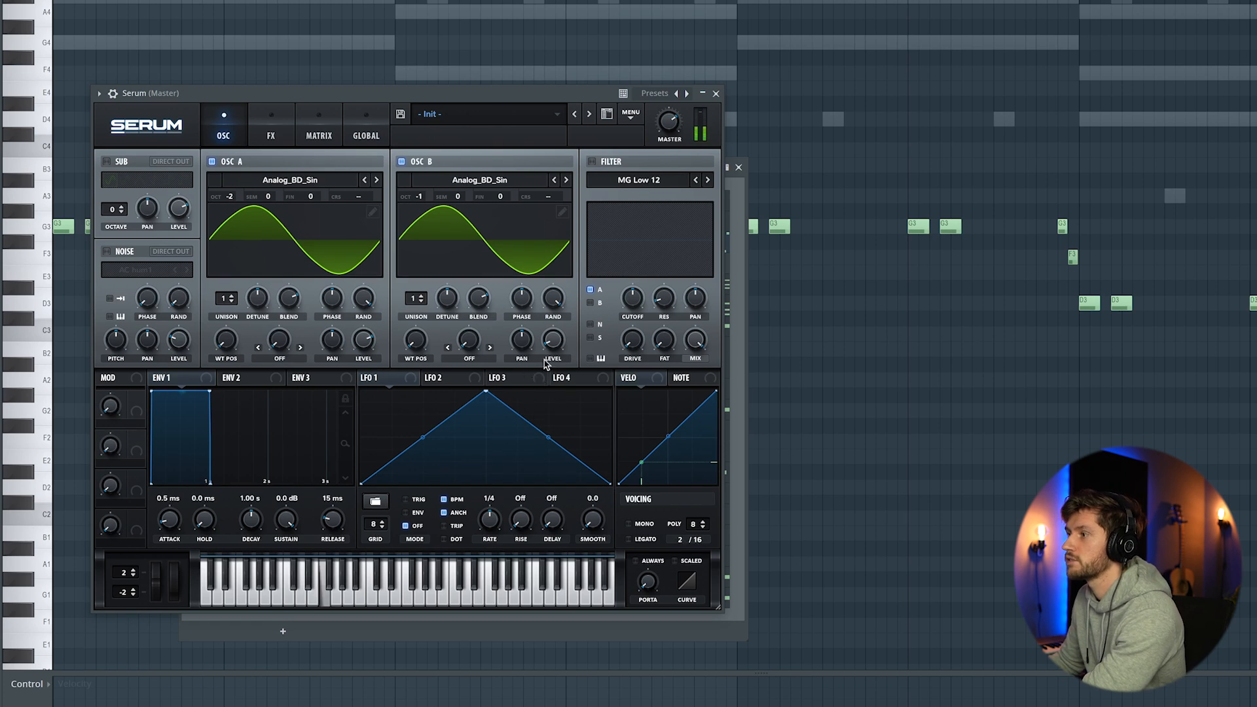
left_click_drag(551, 341, 550, 314)
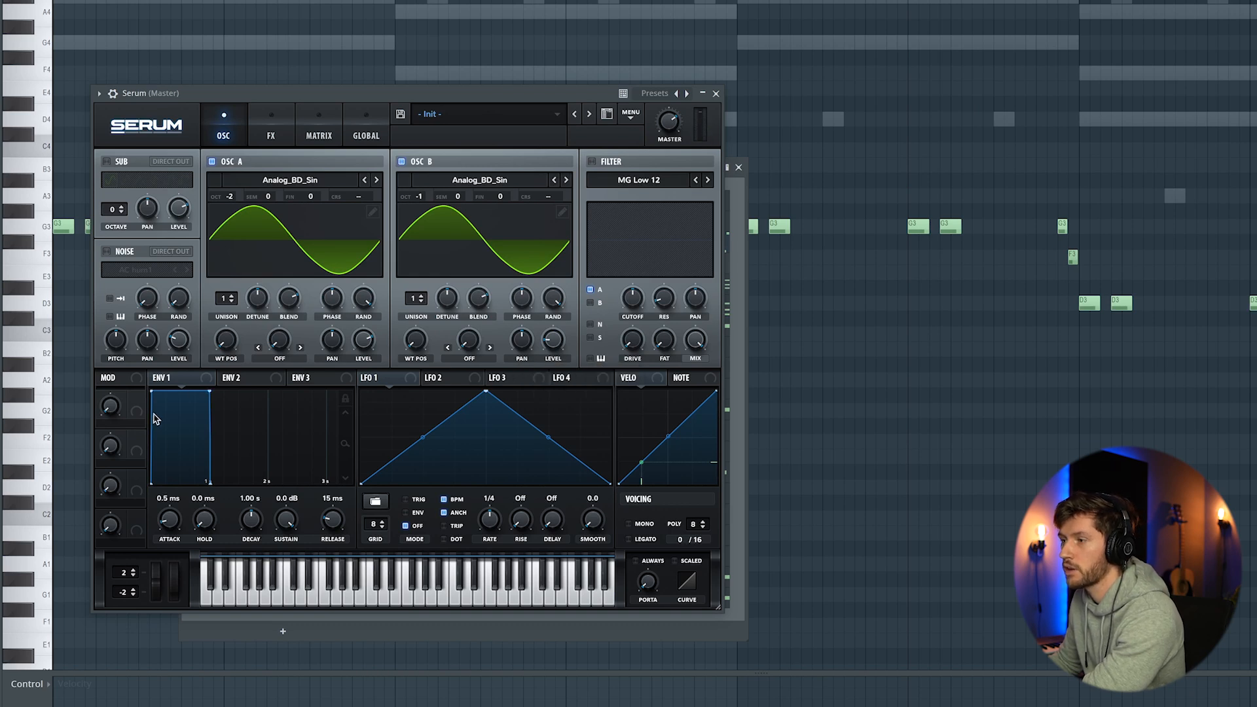
- Shape Envelope 1 with 2.8 ms attack, 996 ms decay and -17.5 dB sustain, and enable an MG Low 24 filter with 13% drive
left_click_drag(206, 395, 209, 437)
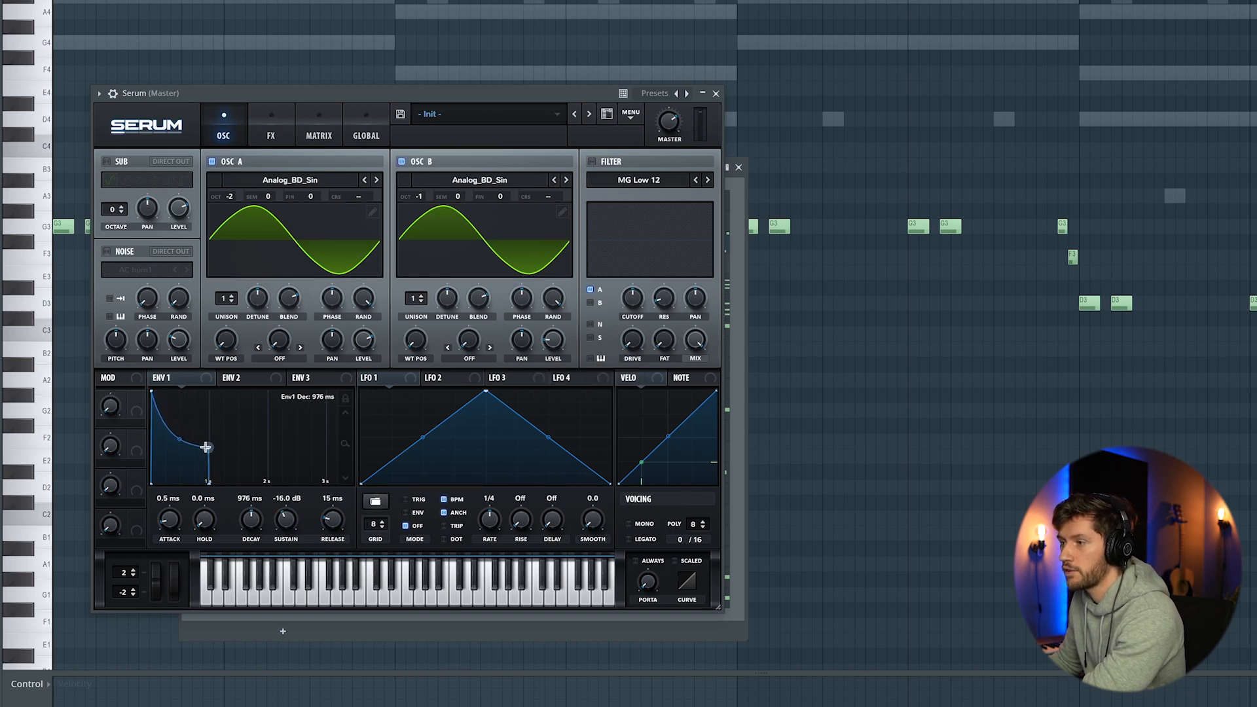
left_click_drag(207, 449, 207, 450)
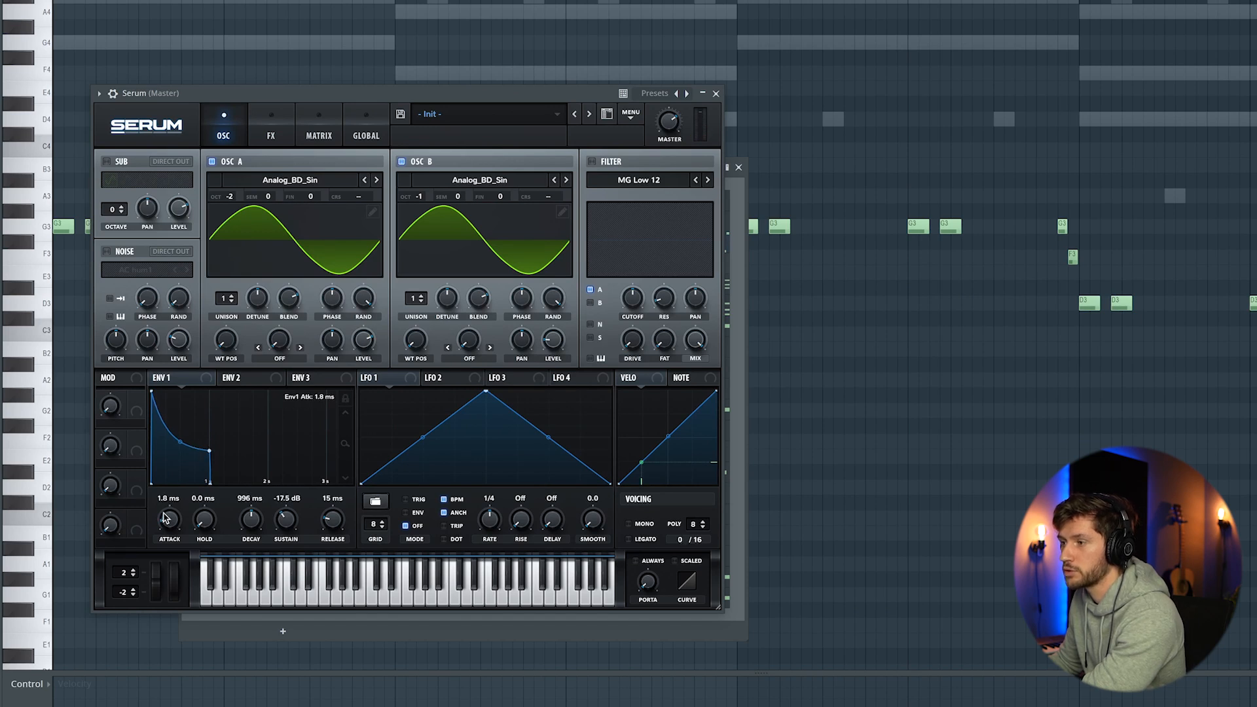
left_click(591, 161)
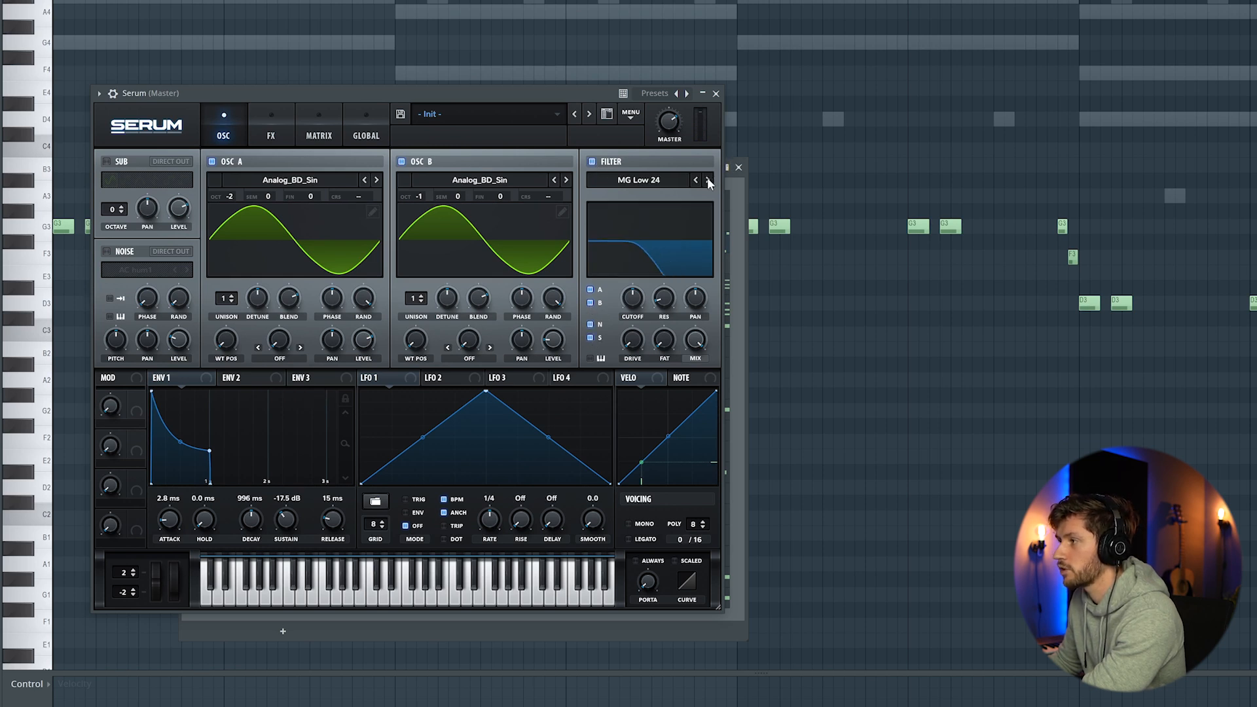
mouse_move(639, 301)
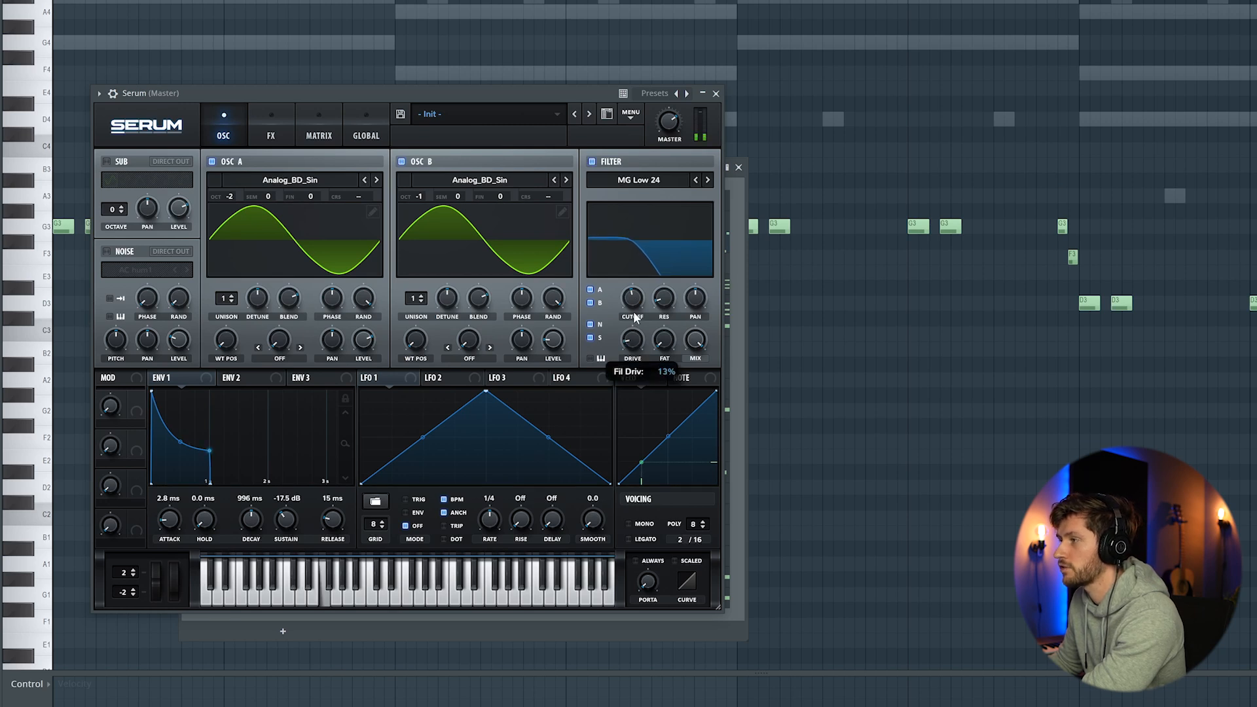
- Add a Diode 2 distortion to Serum's effects, reduce its mix and close the plugin window
left_click(269, 124)
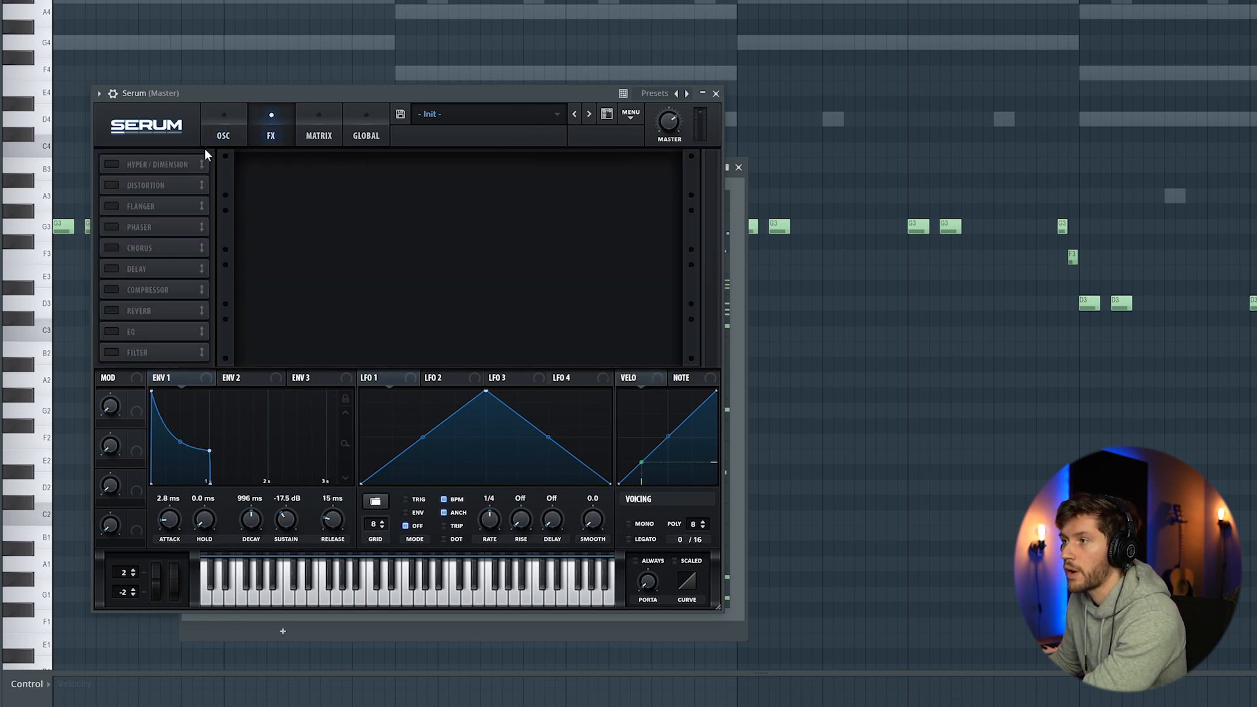
left_click(113, 186)
left_click(344, 177)
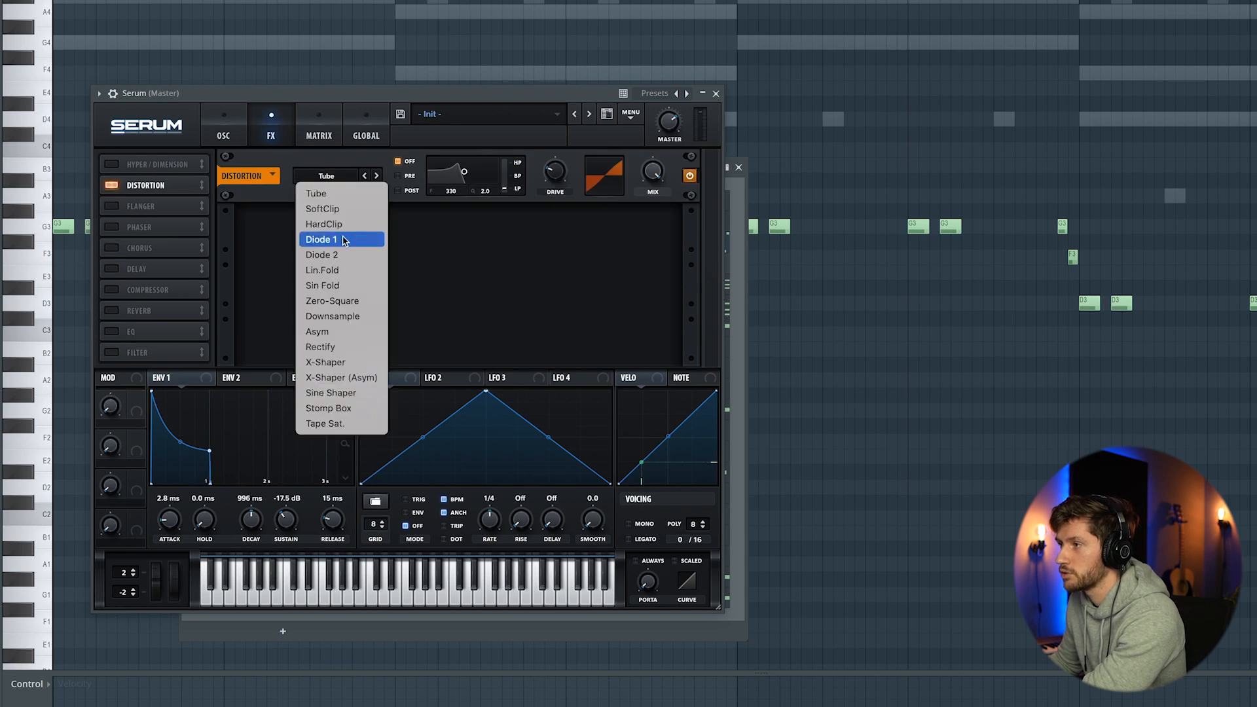
left_click(341, 257)
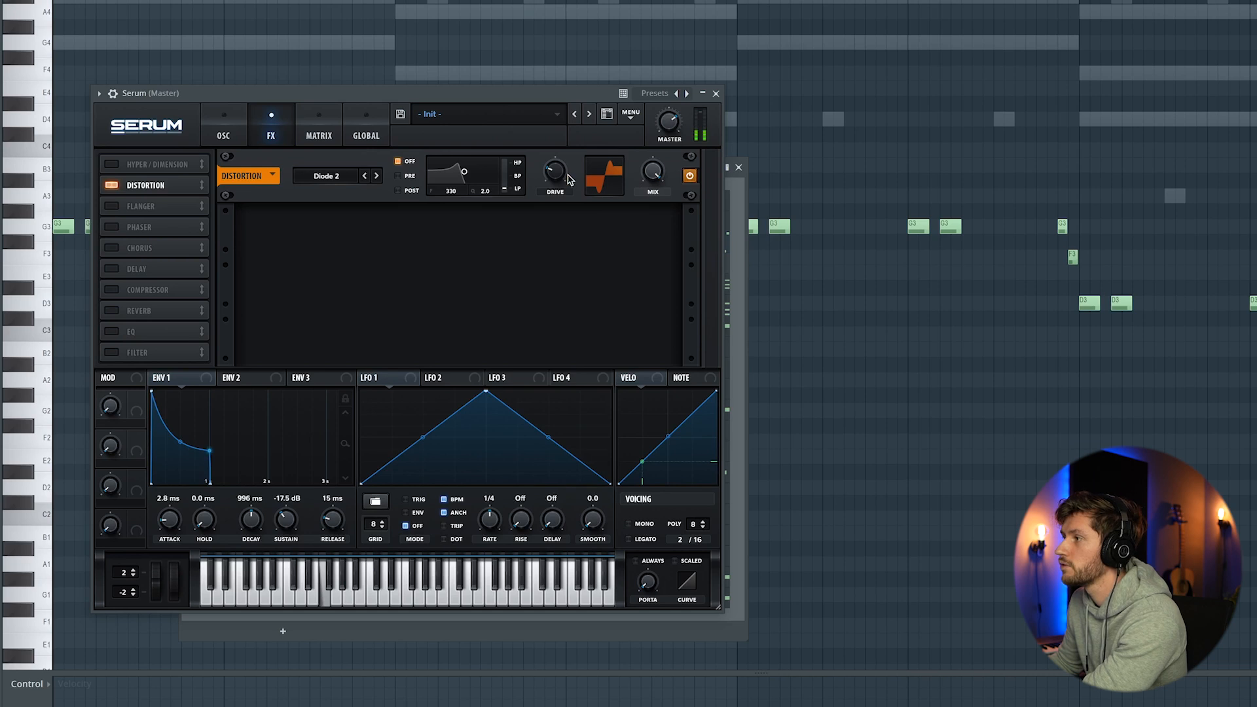
left_click_drag(659, 177, 661, 209)
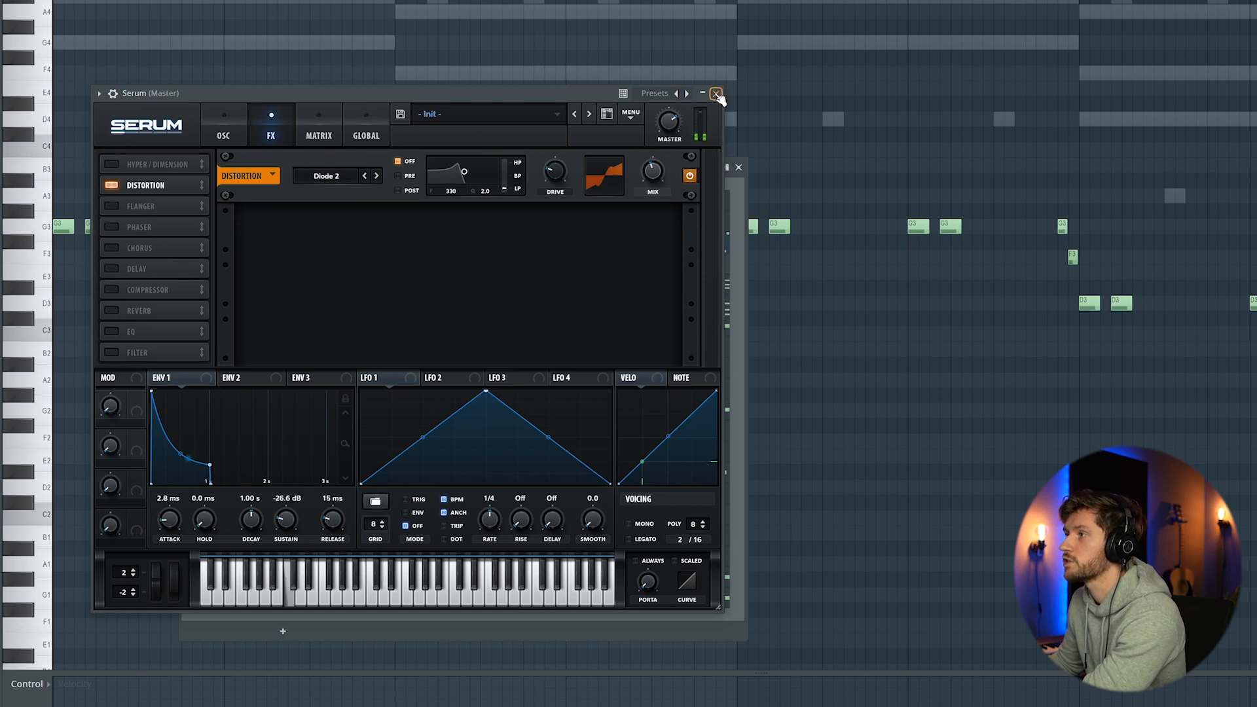
left_click(717, 94)
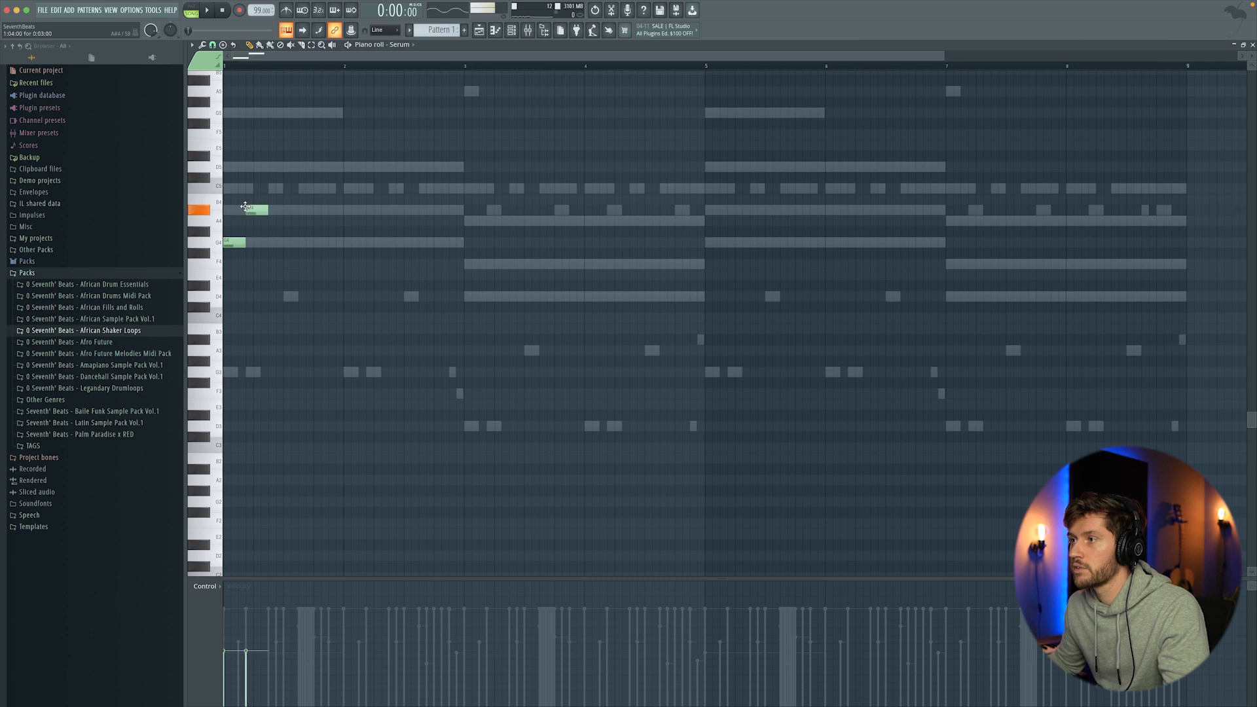
- Add a D5 note and a longer G4 note to complete bar 1 of the Serum bass pattern, and audition it
left_click(274, 169)
scroll(430, 261, "up", 3)
scroll(417, 412, "down", 3)
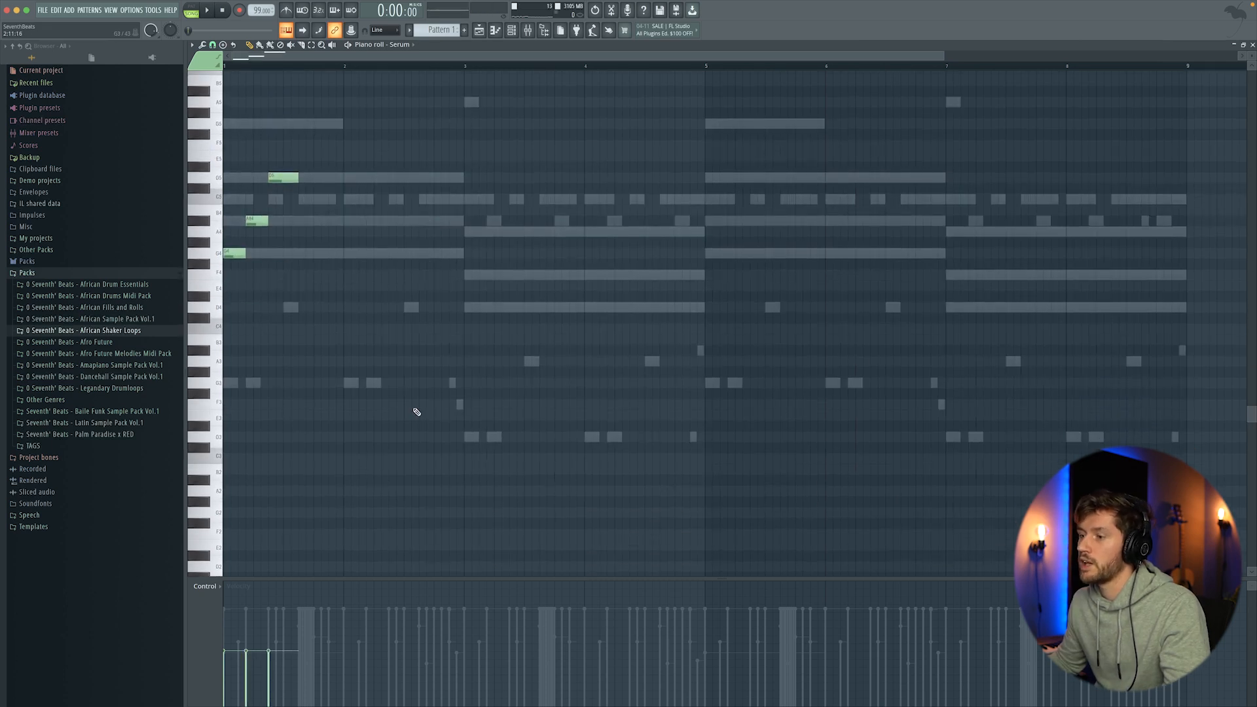
scroll(350, 342, "up", 4)
key("space")
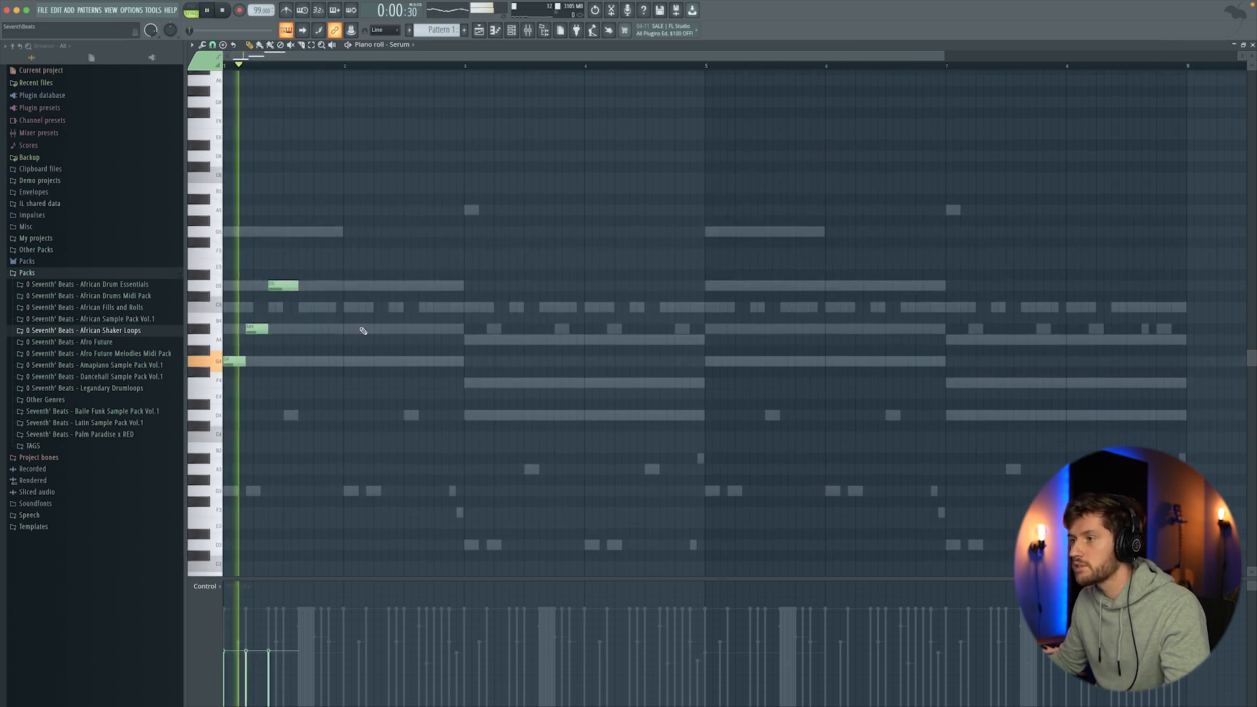
left_click(303, 362)
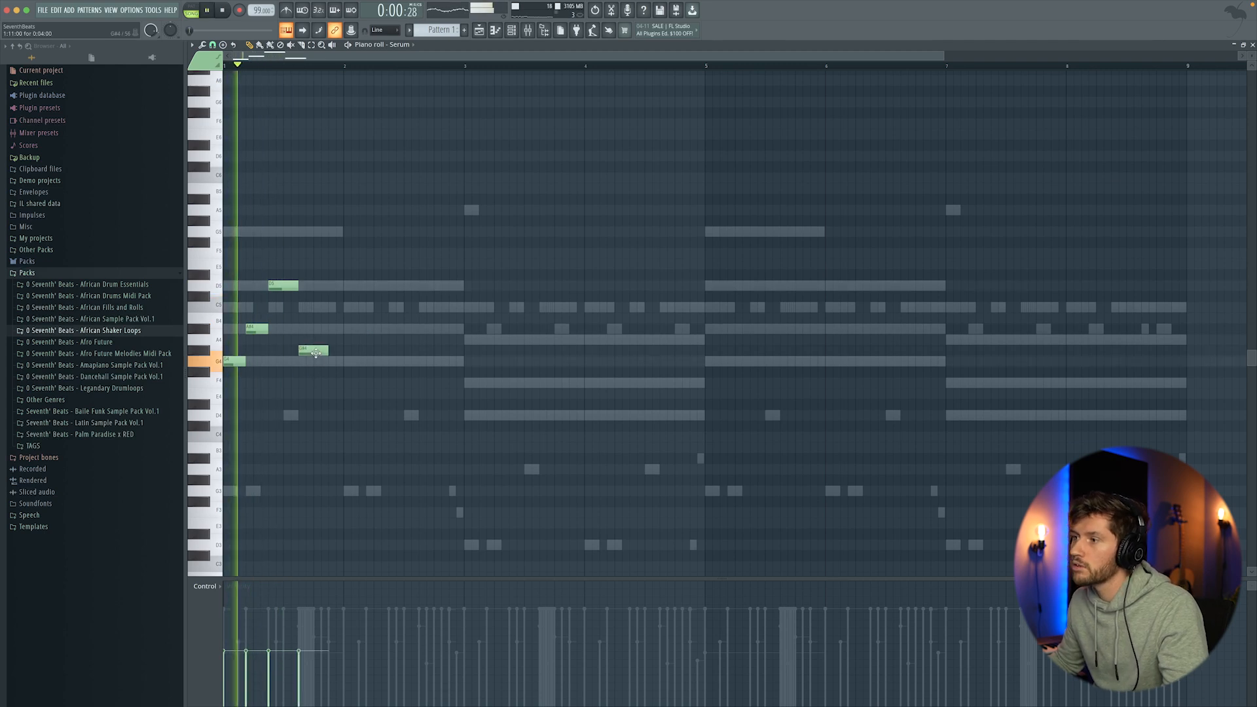
key("space")
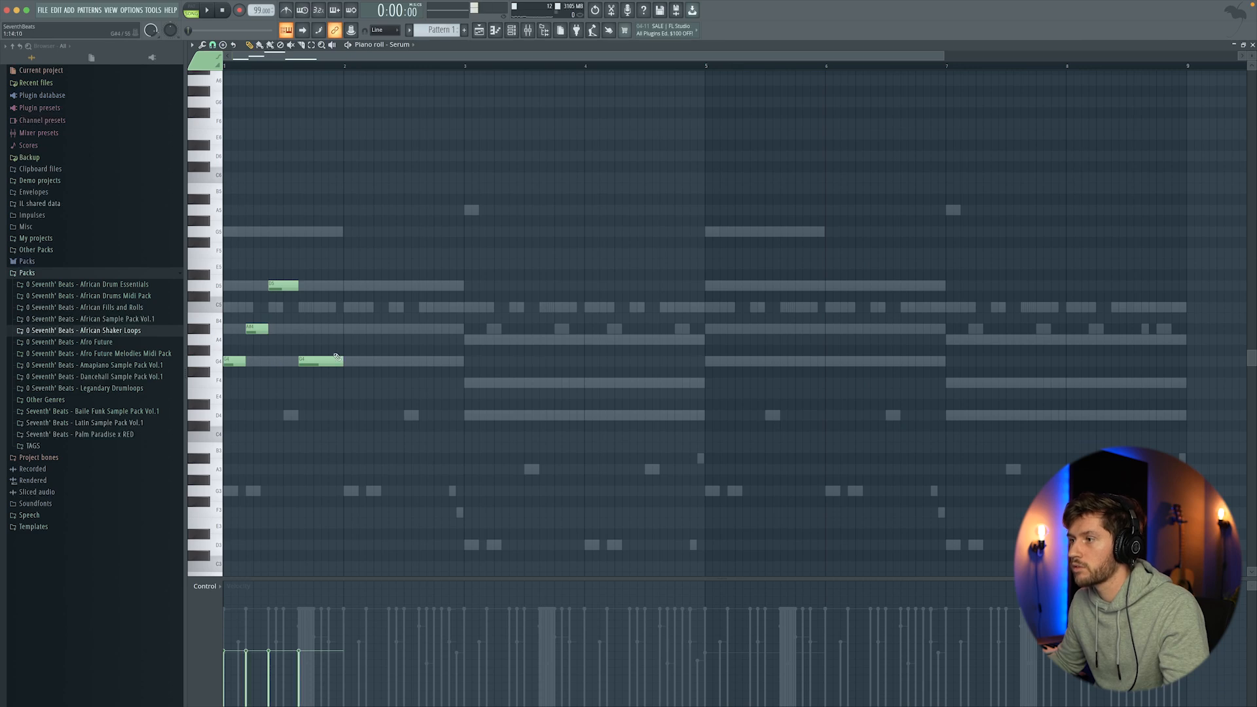
- Fill bar 2 with G4, A#4, D5 and G4 notes plus a short D5 at the bar's end
key("space")
left_click(376, 329)
left_click(400, 285)
left_click_drag(409, 286, 419, 286)
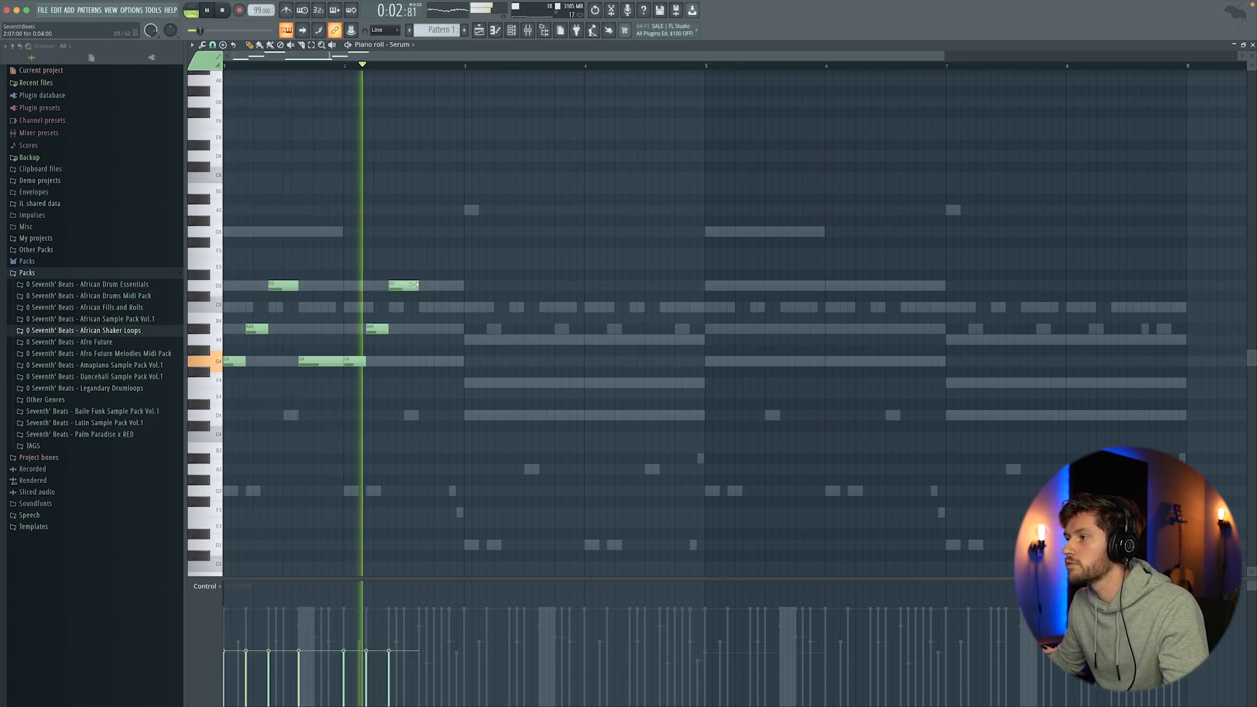
left_click(425, 361)
key("space")
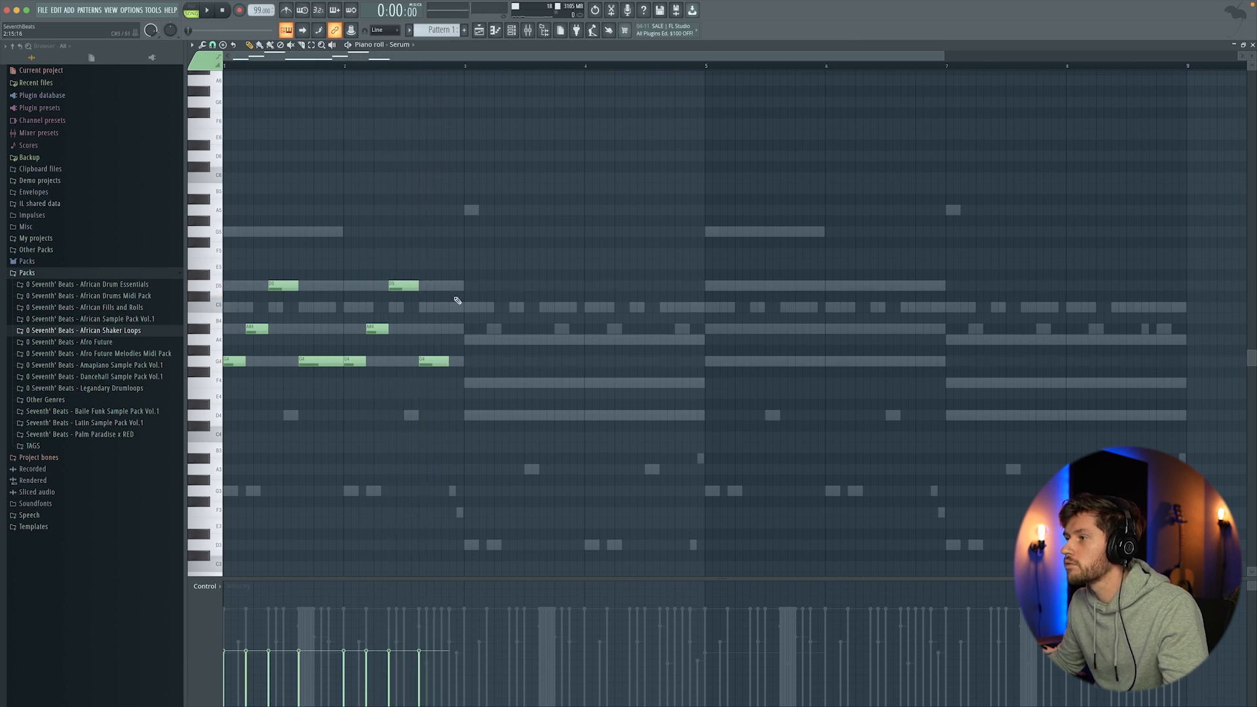
key("space")
mouse_move(478, 286)
left_mouse_down()
mouse_move(464, 286)
mouse_move(455, 319)
mouse_move(454, 285)
left_mouse_up()
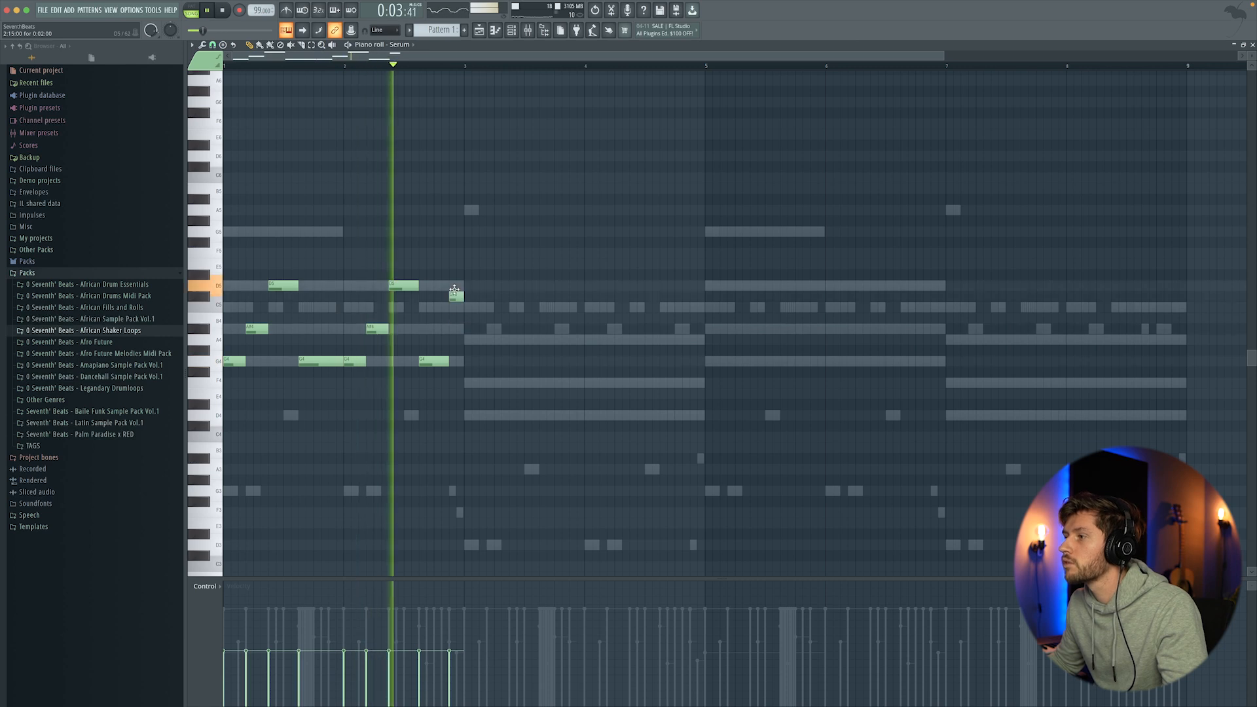
- Write bar 3 with rising D4, F4 and A4 notes and a longer D4 held to the bar's end
key("space")
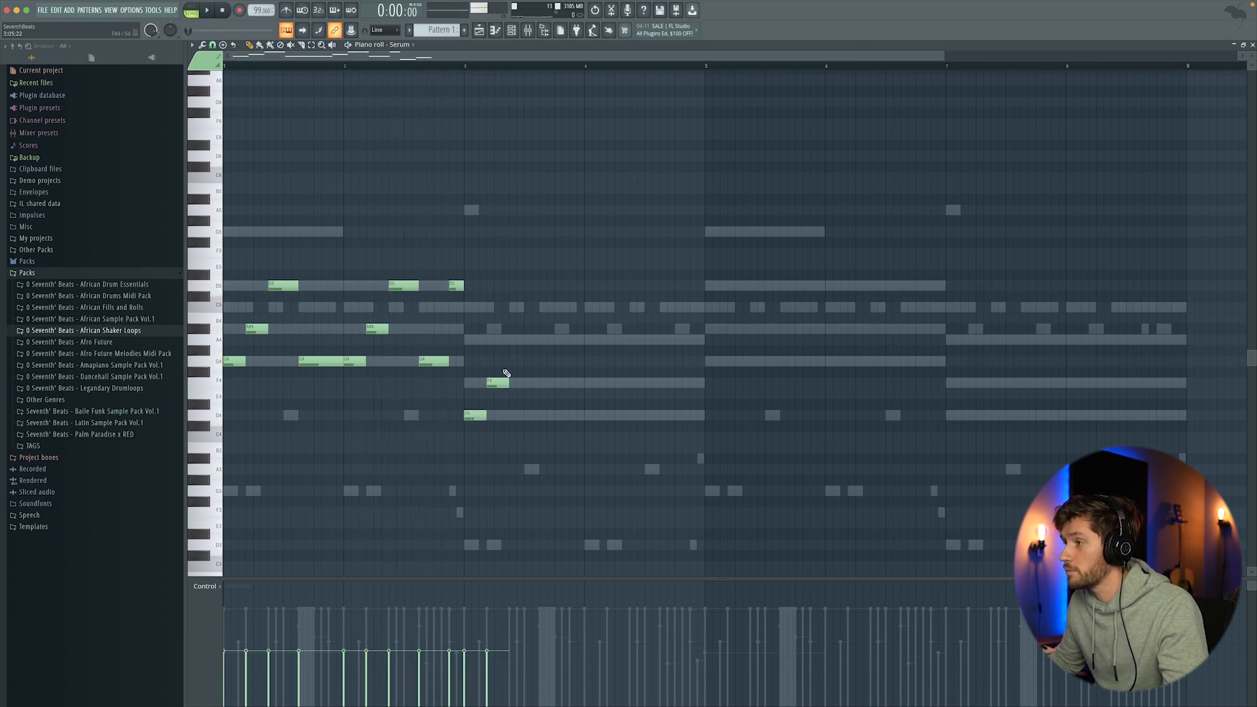
key("space")
left_click(542, 416)
left_click_drag(567, 414, 582, 413)
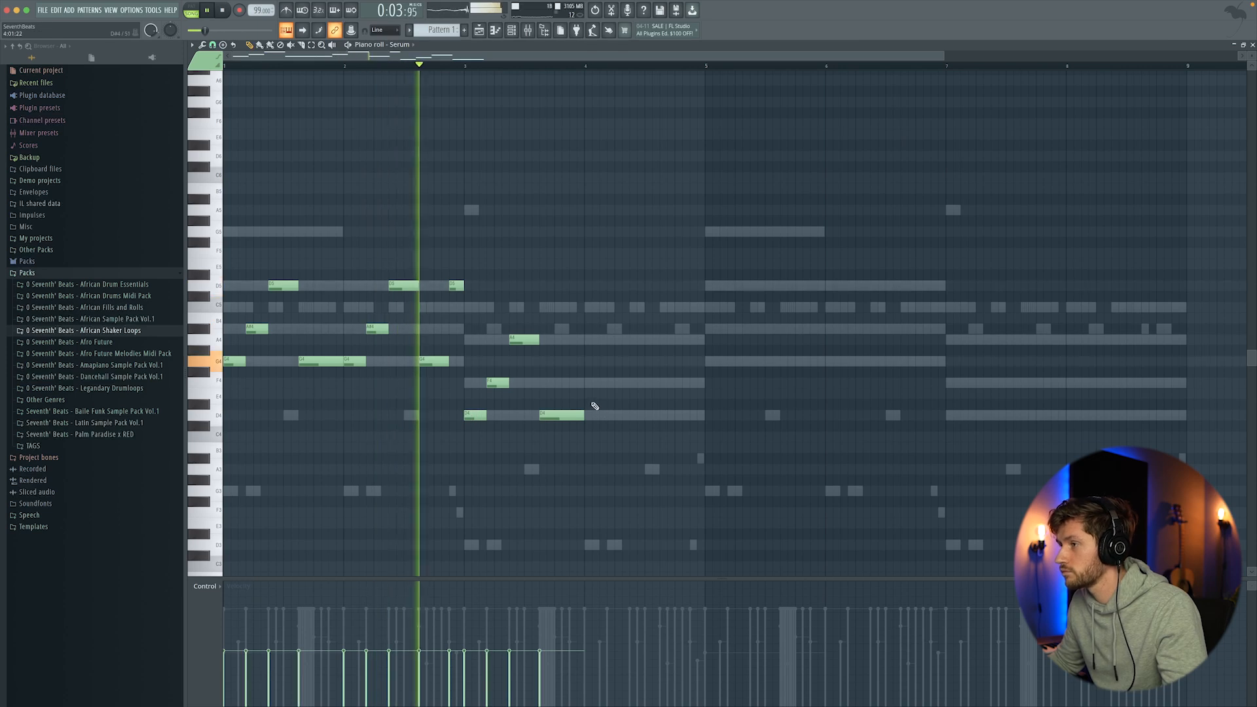
- Add D4, F4 and a lengthened A4 to bar 4, and play back the bass line
left_click(595, 415)
left_click(616, 382)
left_click(639, 339)
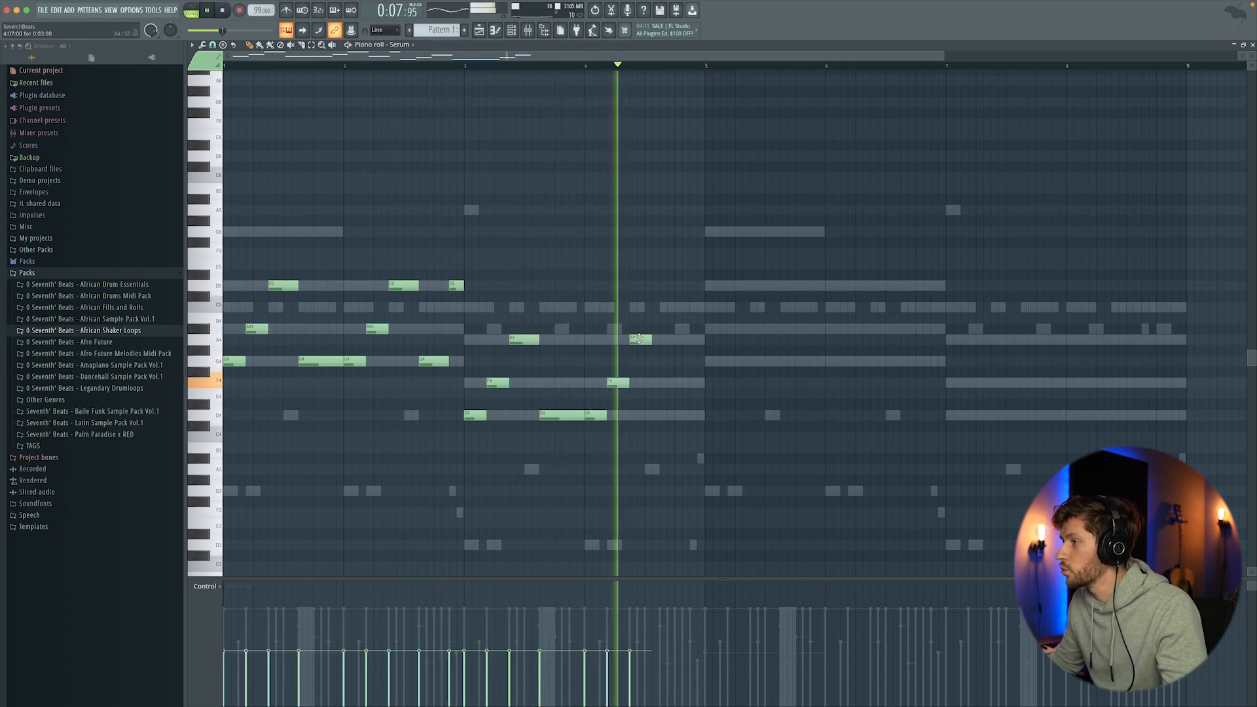
key("space")
left_click_drag(650, 339, 658, 339)
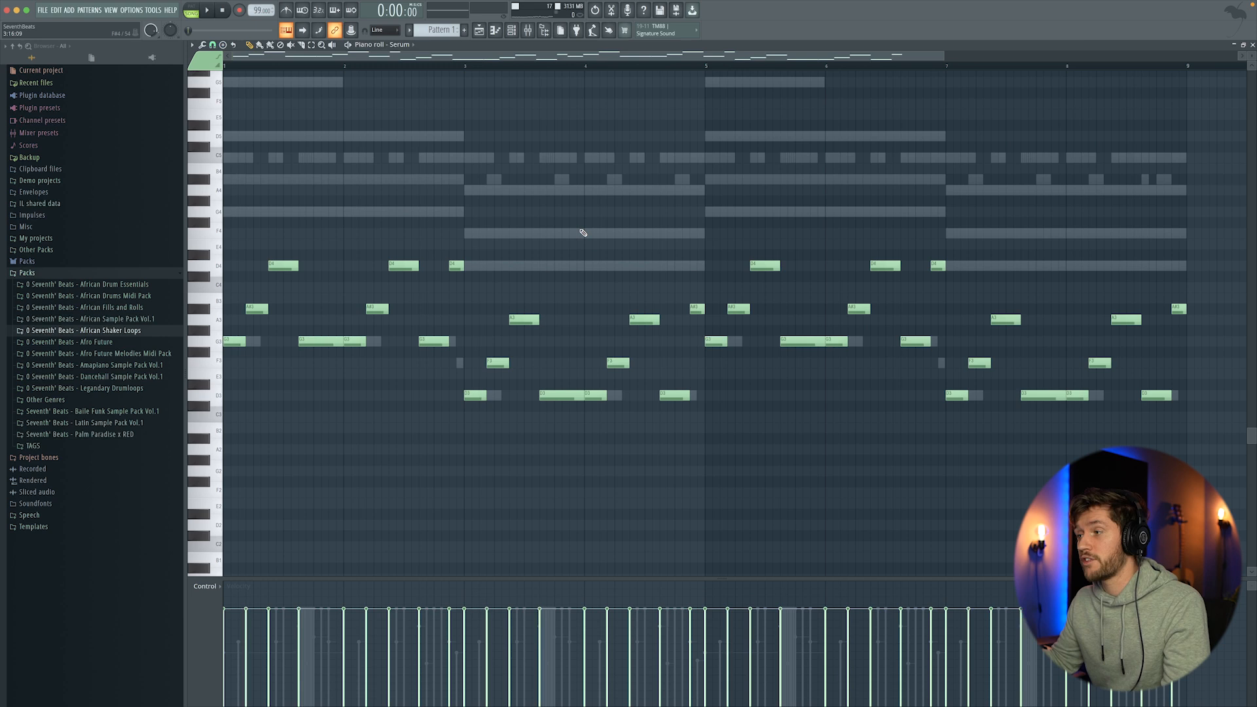
key("space")
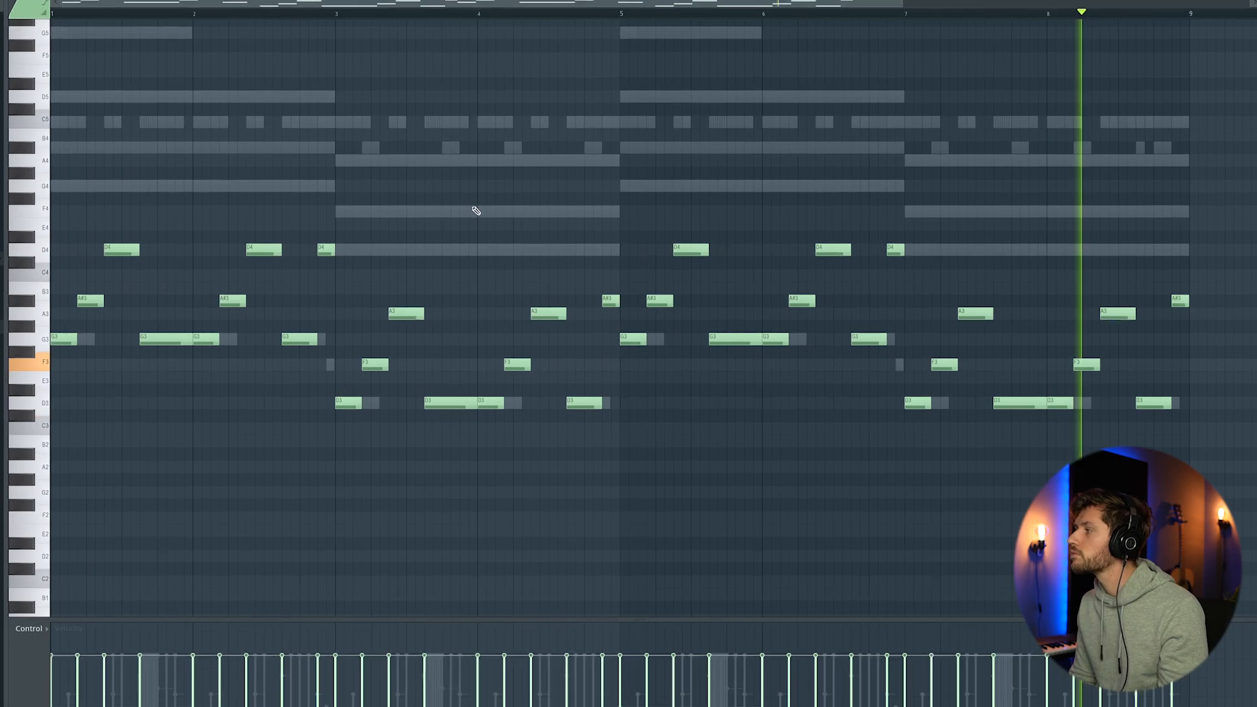
key("space")
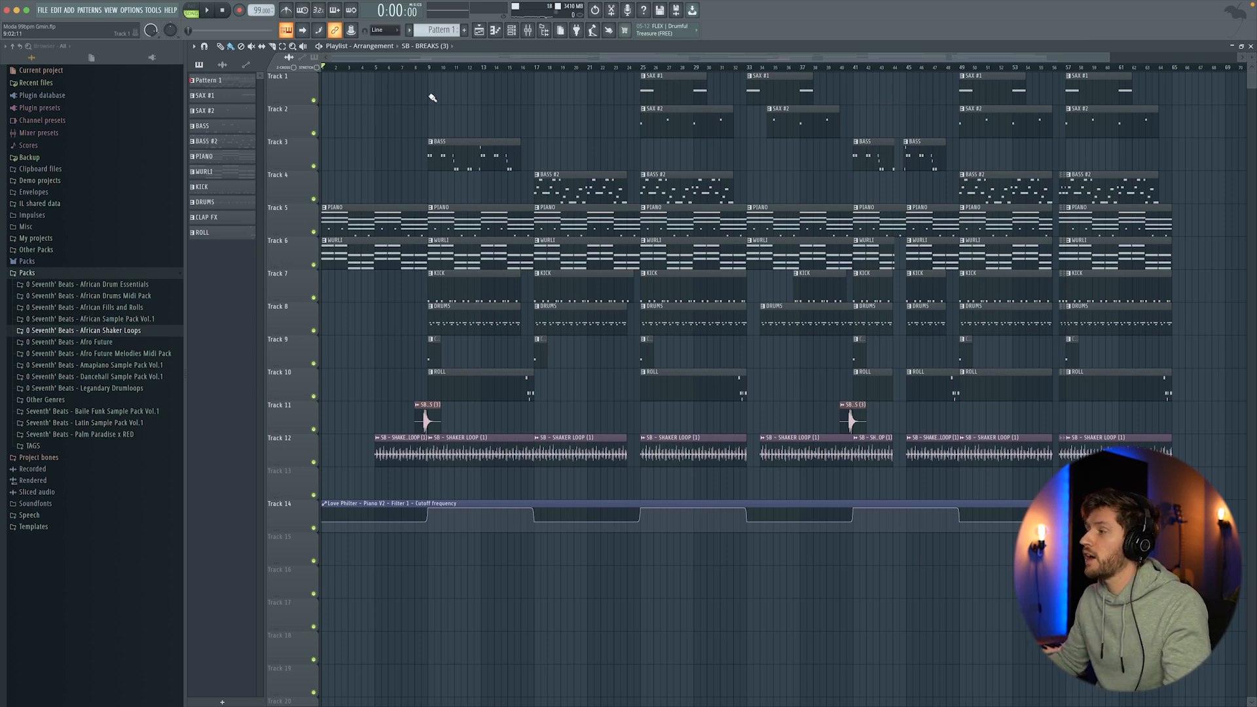
- Review the SB - BREAKS (3) clip settings and the Fruity Love Philter on the Piano V2 mixer track
double_click(434, 419)
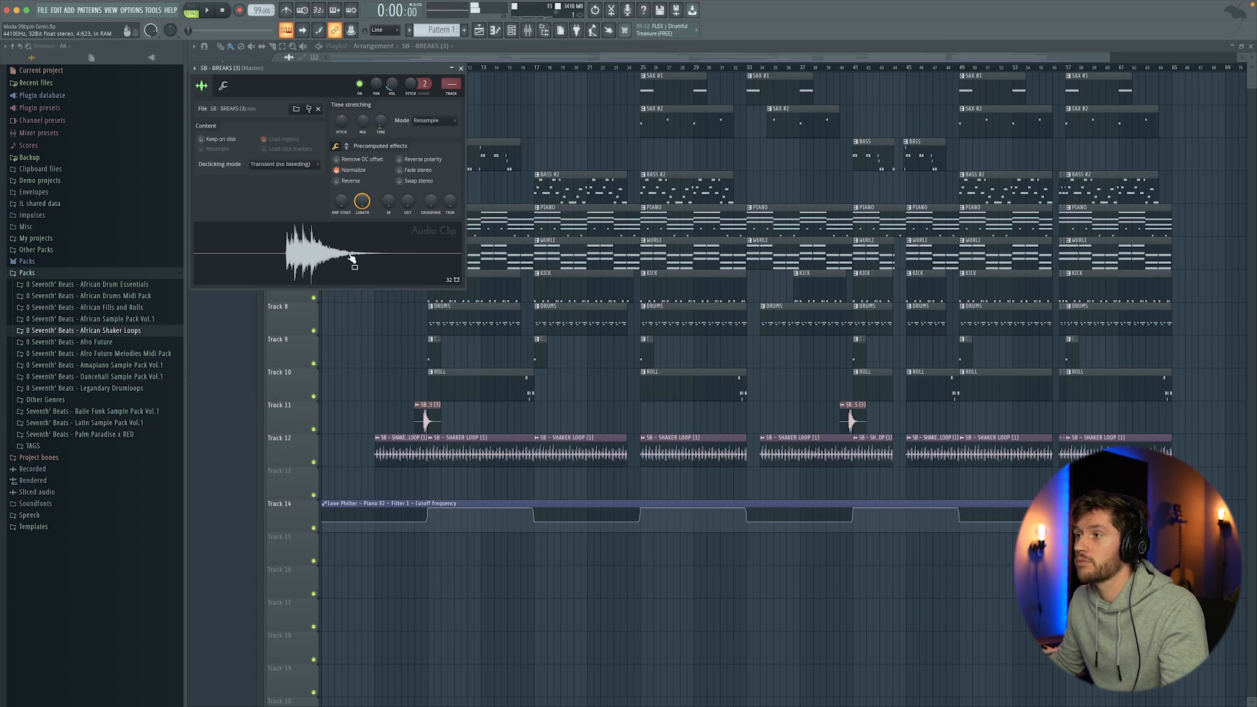
left_click(462, 68)
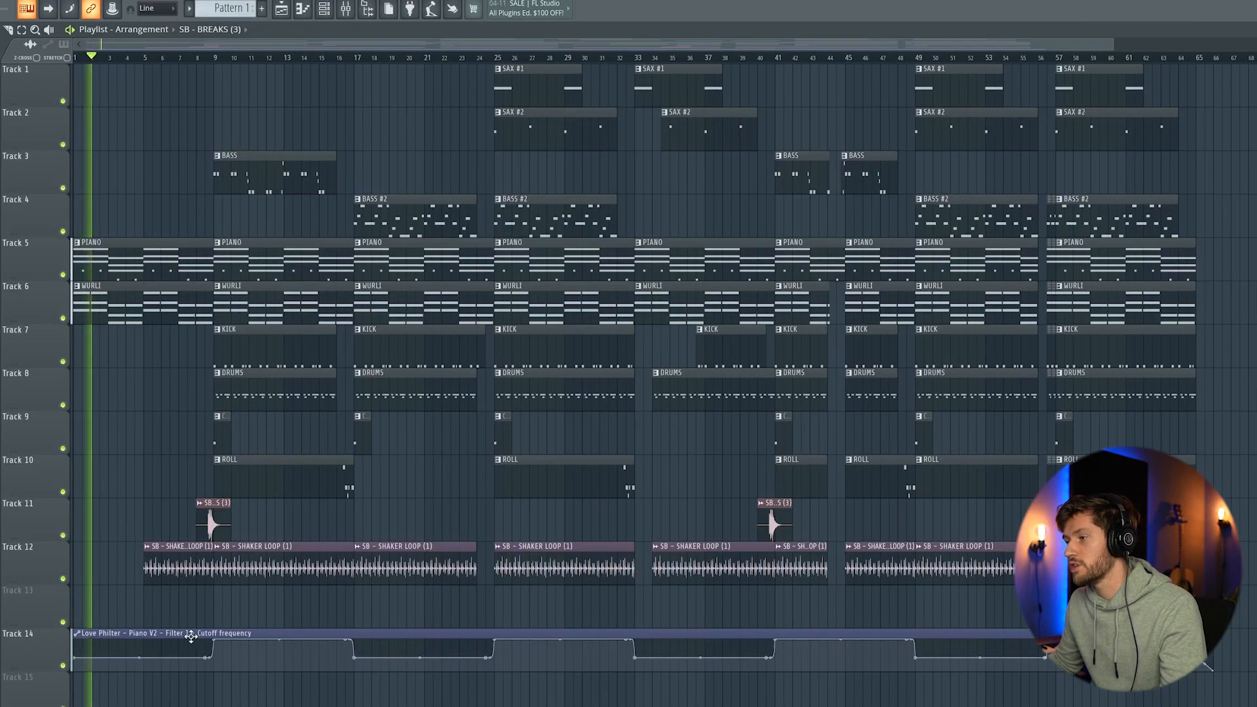
left_click(347, 9)
left_click(434, 317)
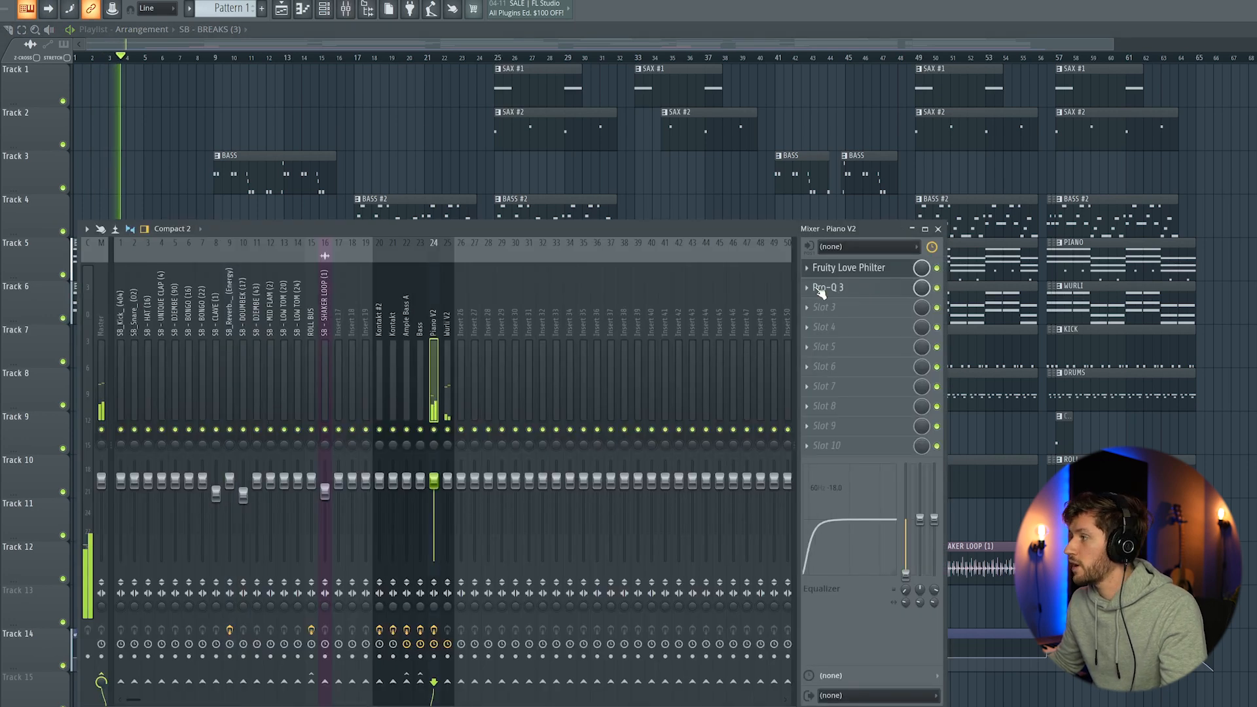
left_click(853, 270)
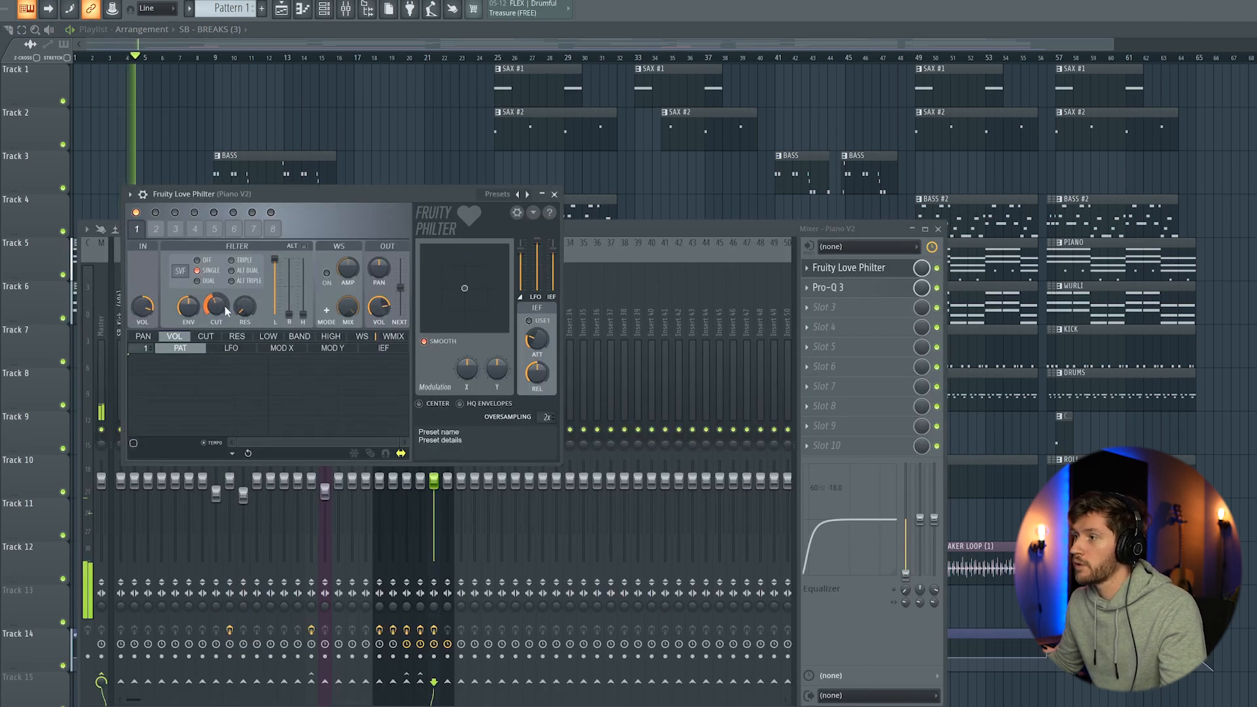
left_click(256, 42)
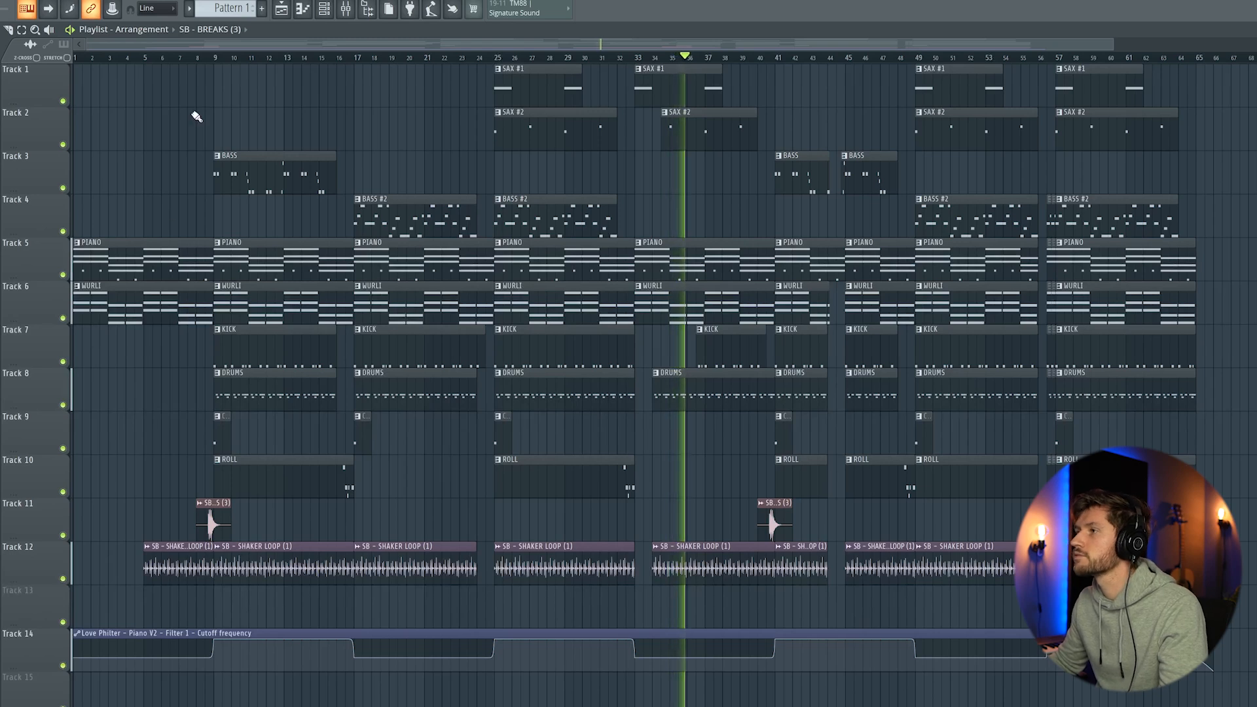
- Follow the arrangement's playback through its final section, stop it and return to the beginning
left_click_drag(132, 40, 434, 76)
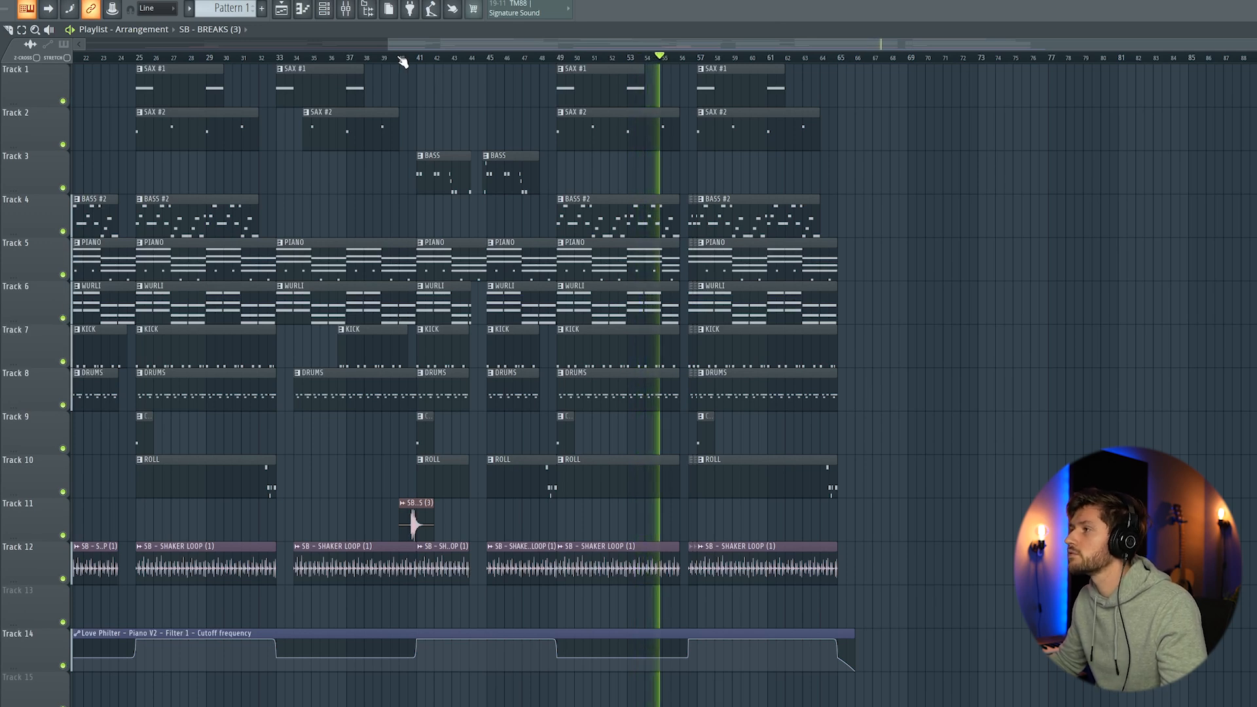
left_click_drag(390, 45, 731, 46)
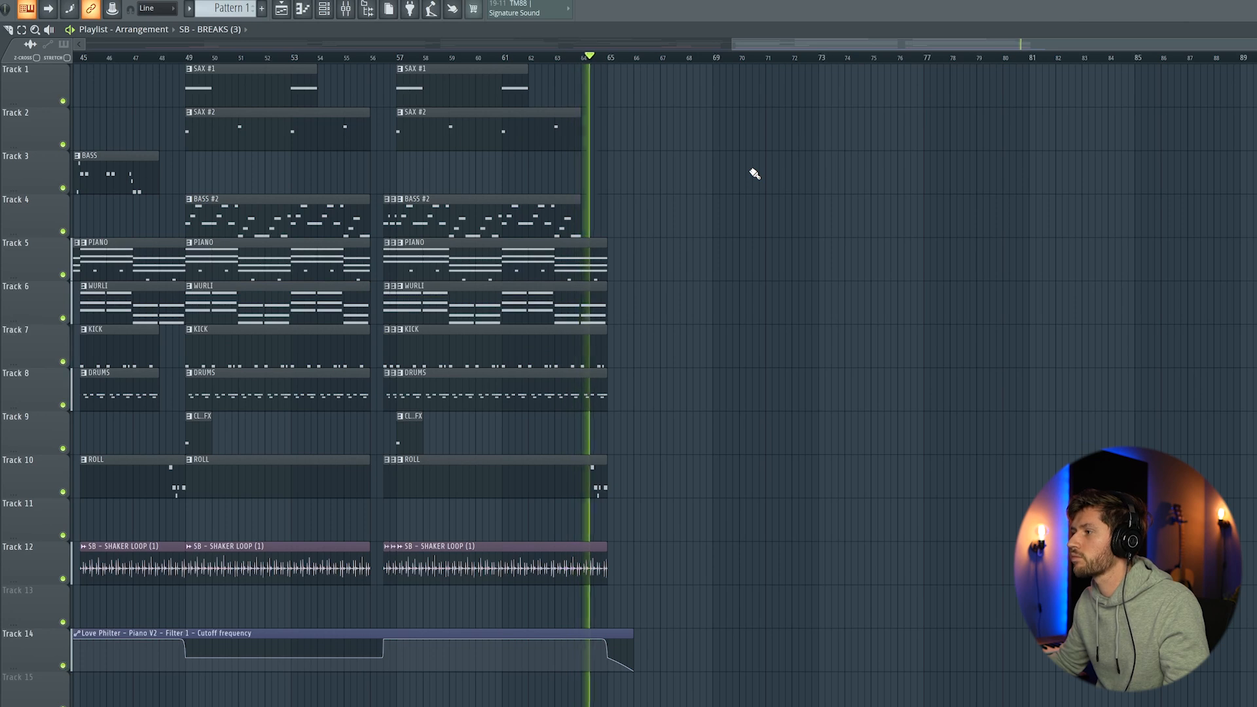
key("space")
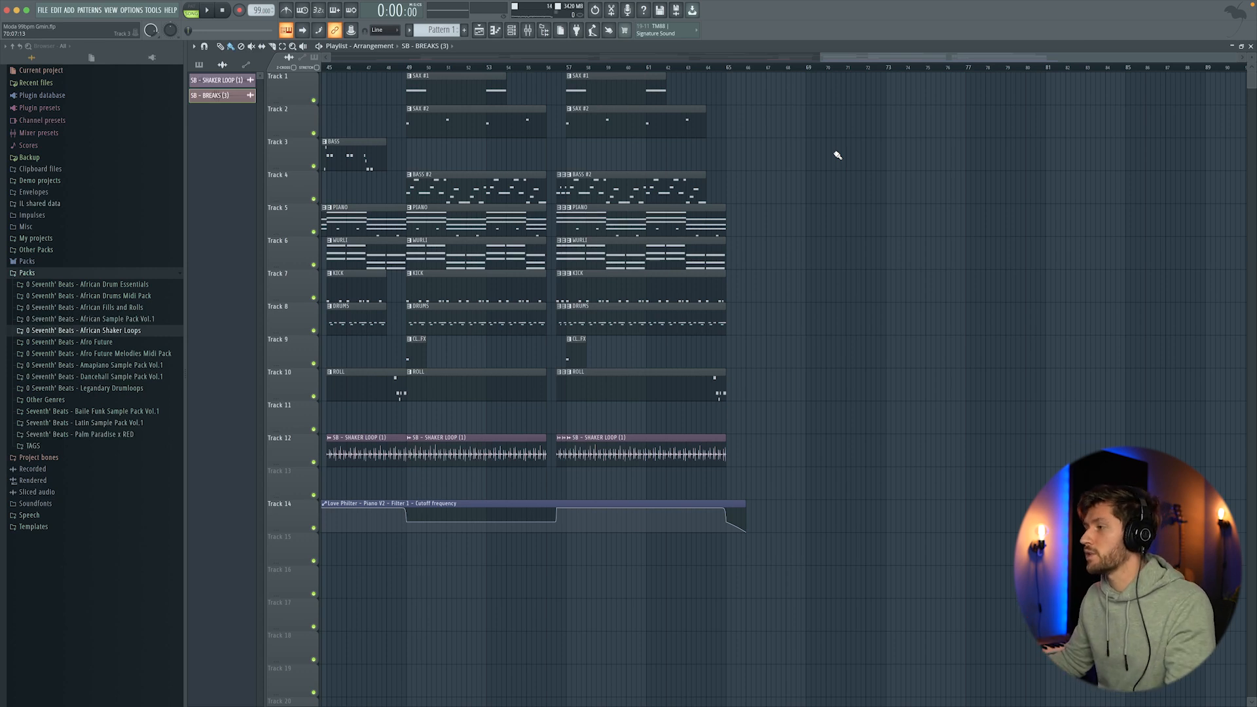
left_click_drag(867, 57, 207, 49)
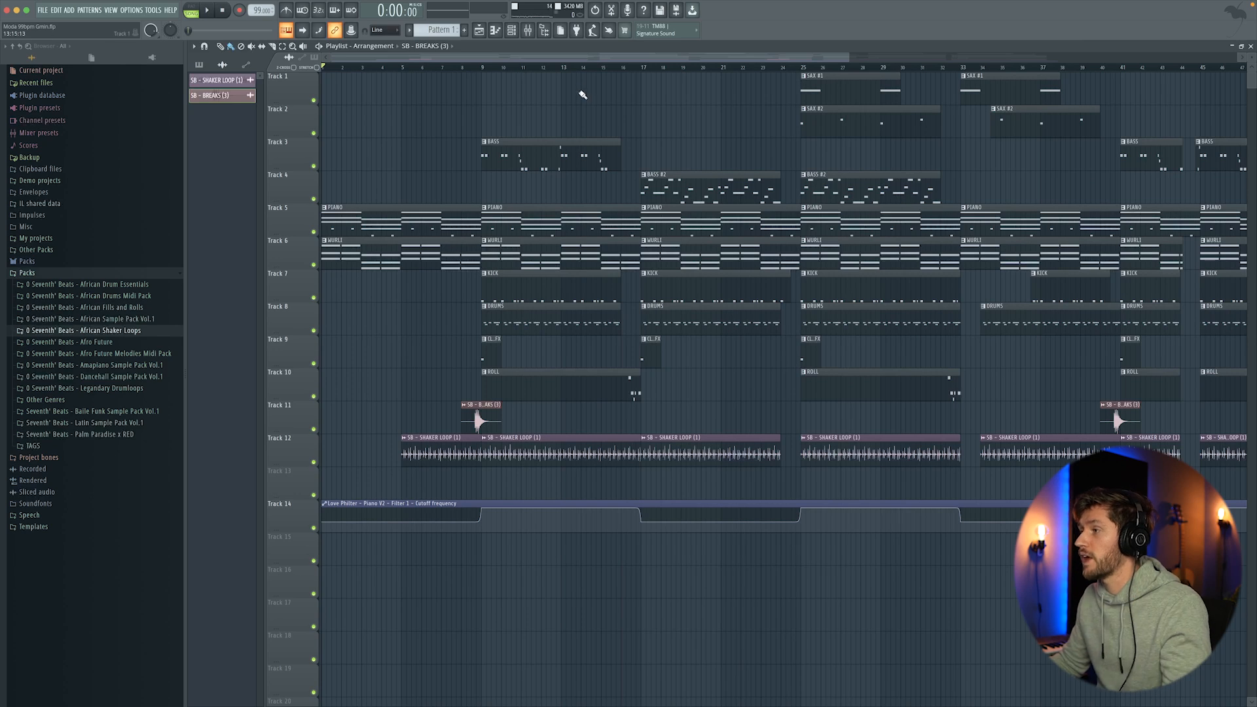
- Open the ROLL pattern and listen to its tom fill with bar 8 selected
double_click(547, 393)
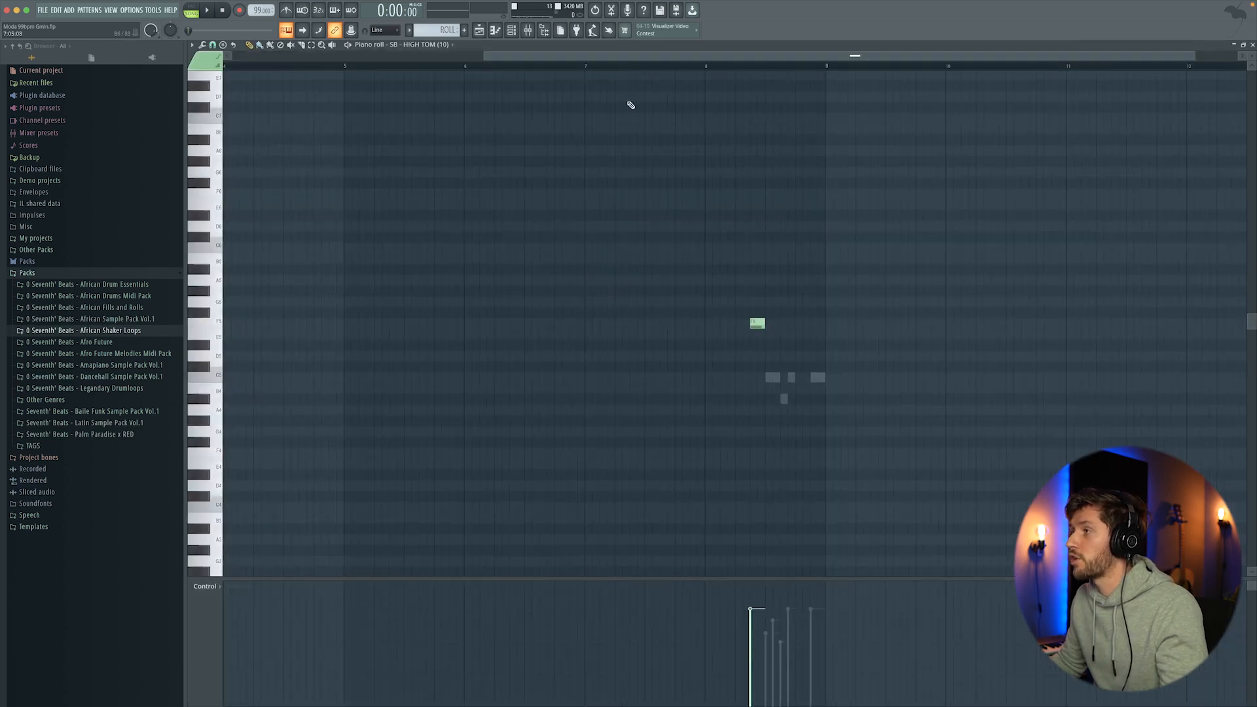
left_click_drag(707, 67, 827, 68)
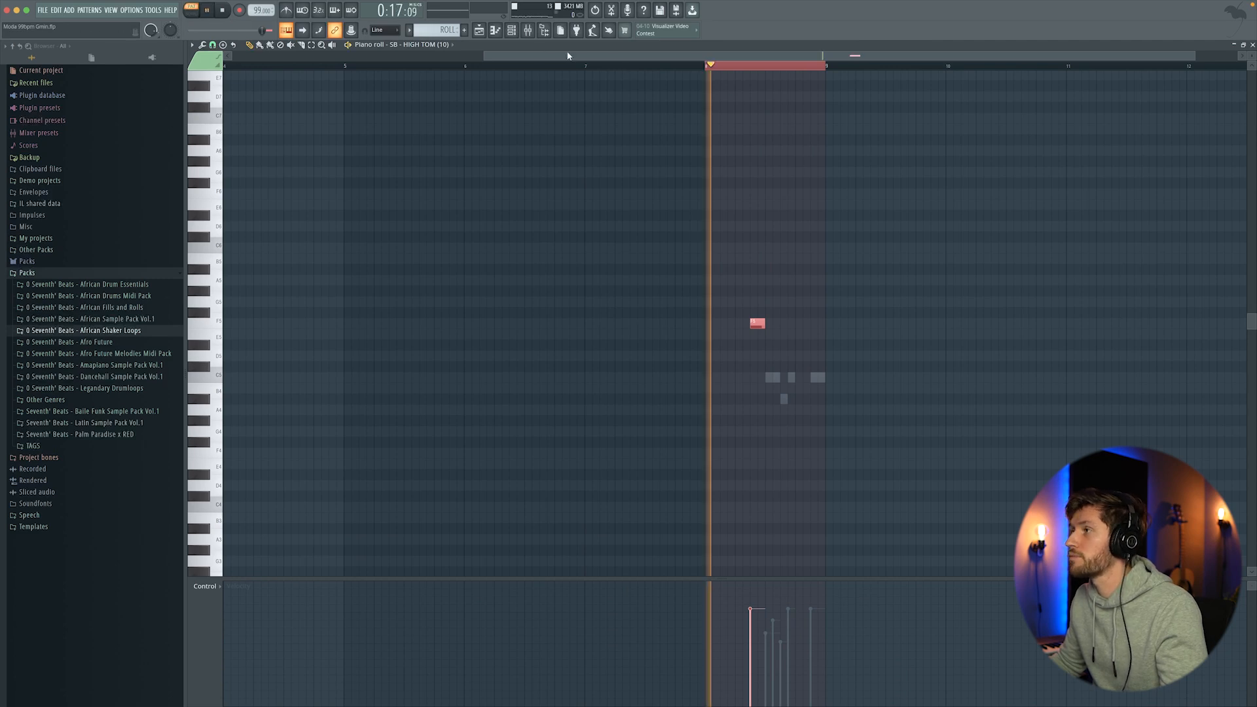
key("space")
- Examine the roll's mixer routing from the DOUMBEK track to ROLL BUS, including the bus's Fruity Reeverb 2
left_click(529, 30)
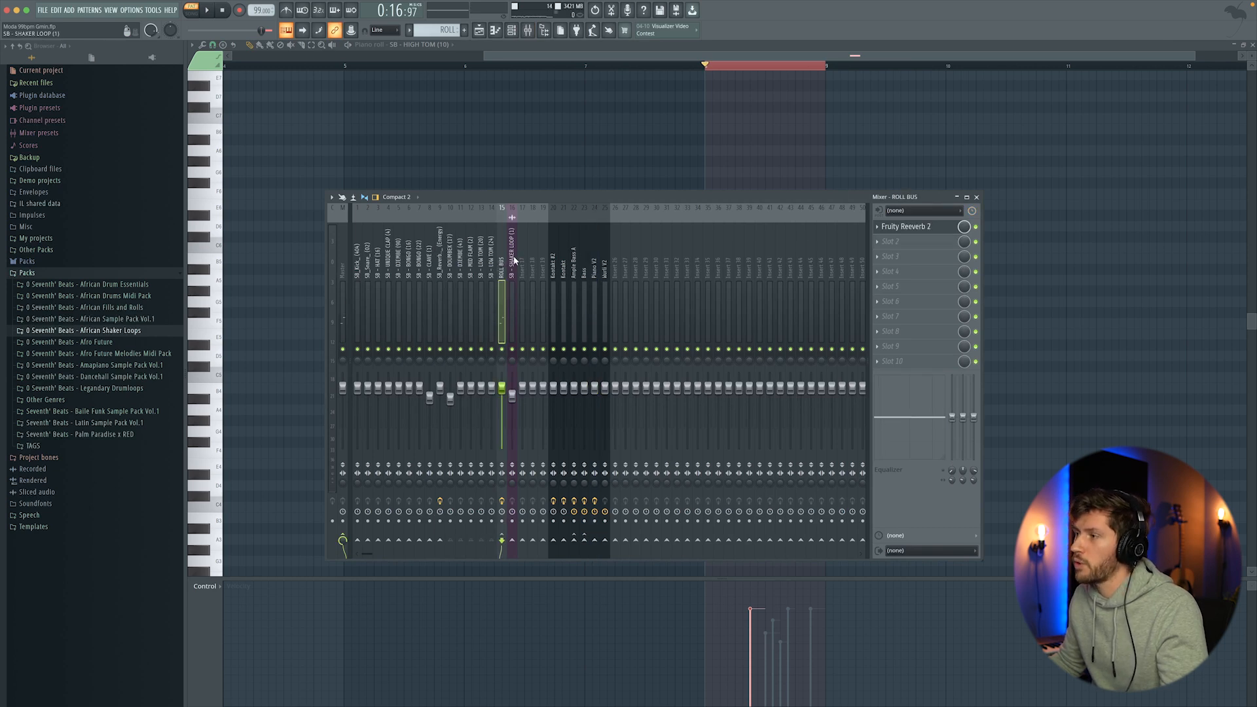
left_click(451, 260)
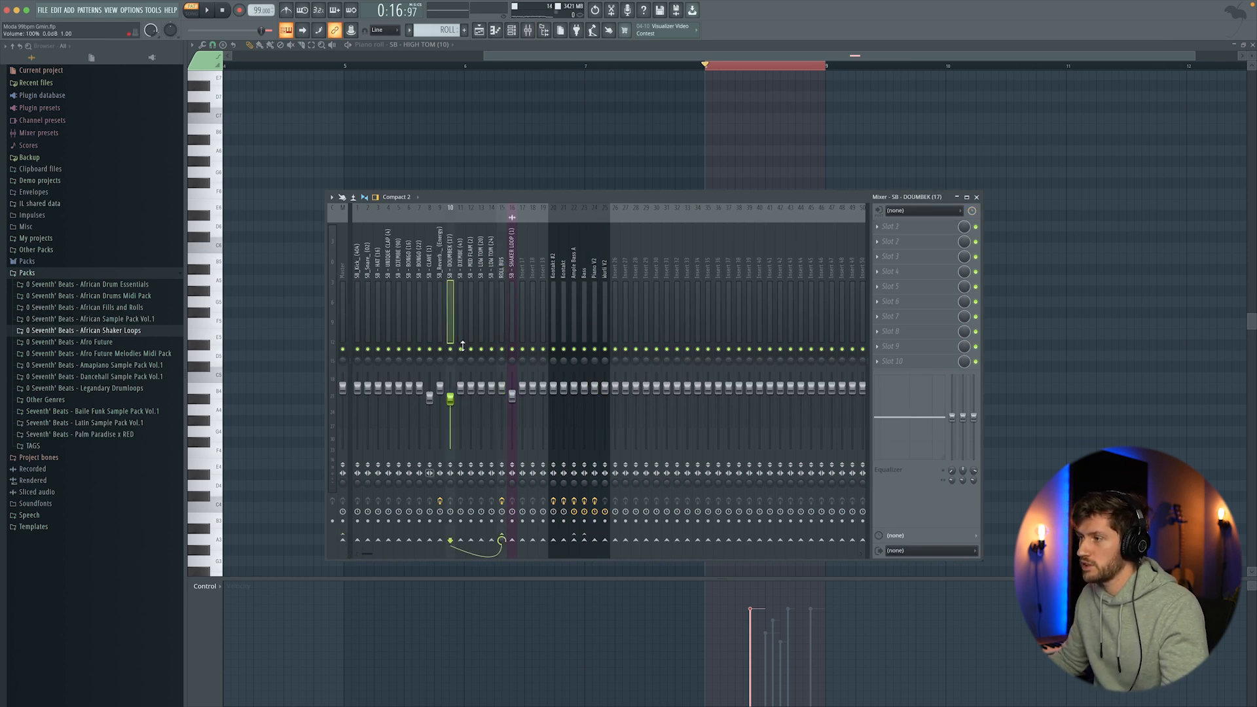
left_click(499, 262)
left_click(925, 229)
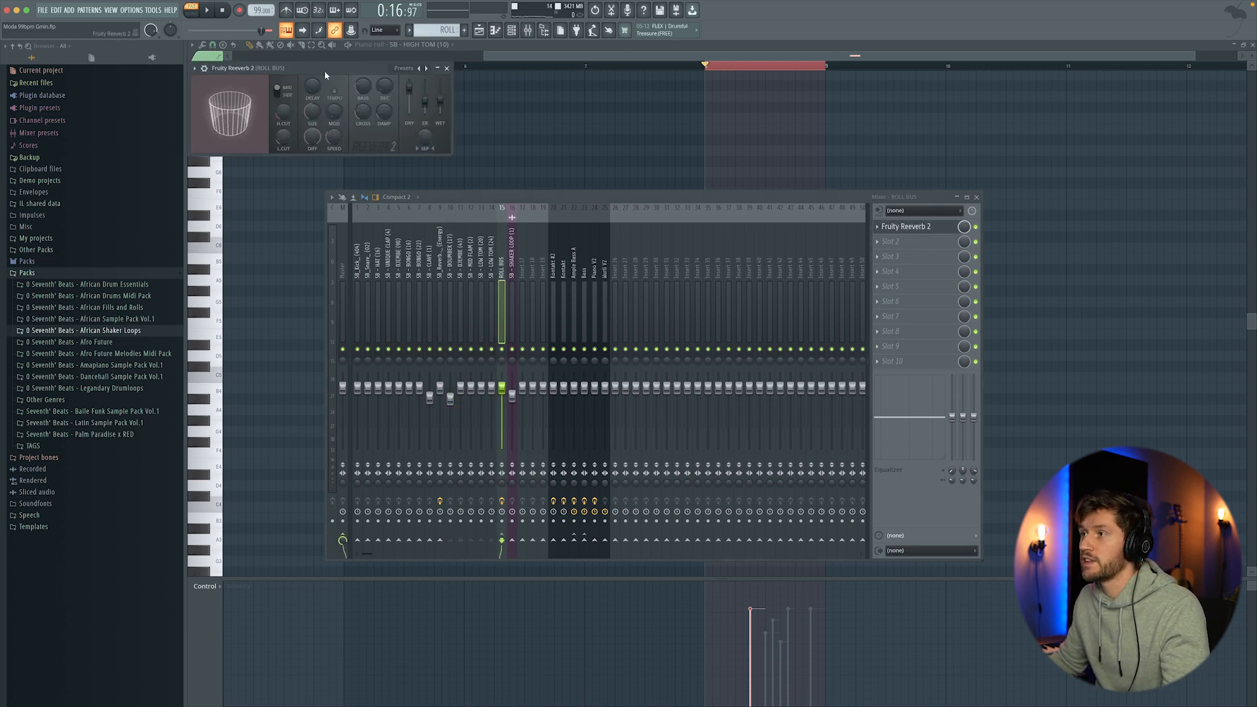
left_click_drag(325, 75, 381, 163)
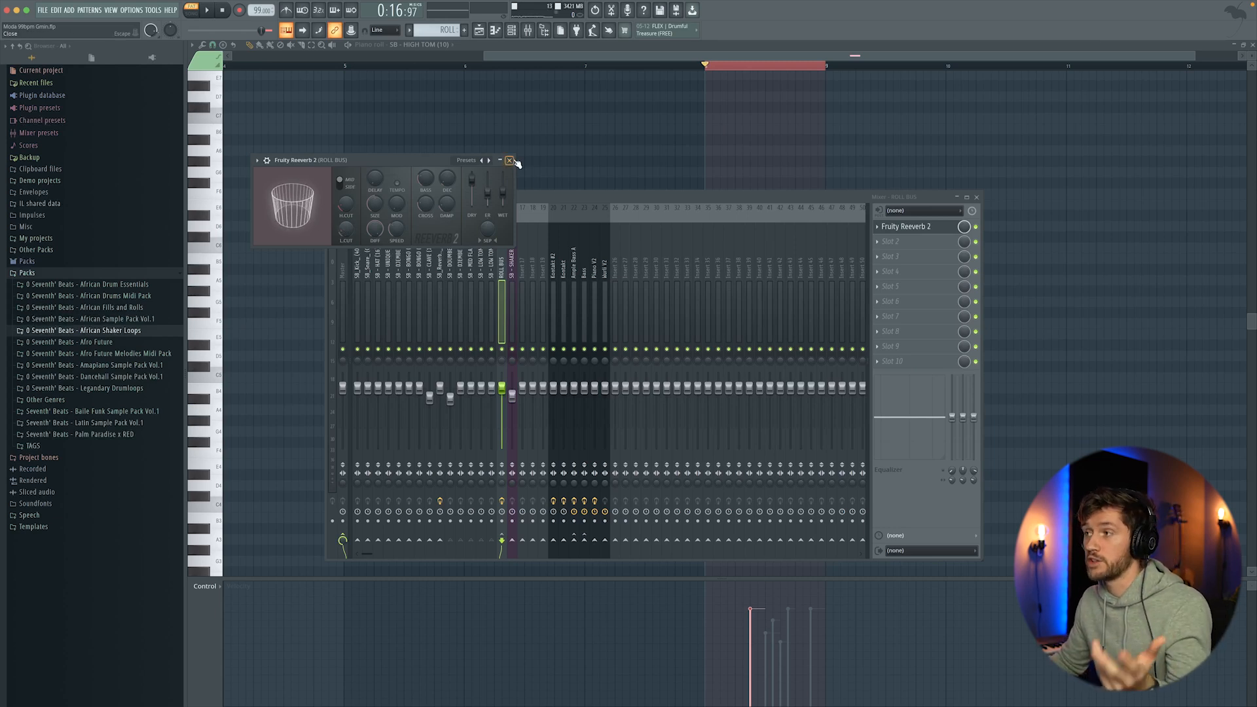
left_click(510, 160)
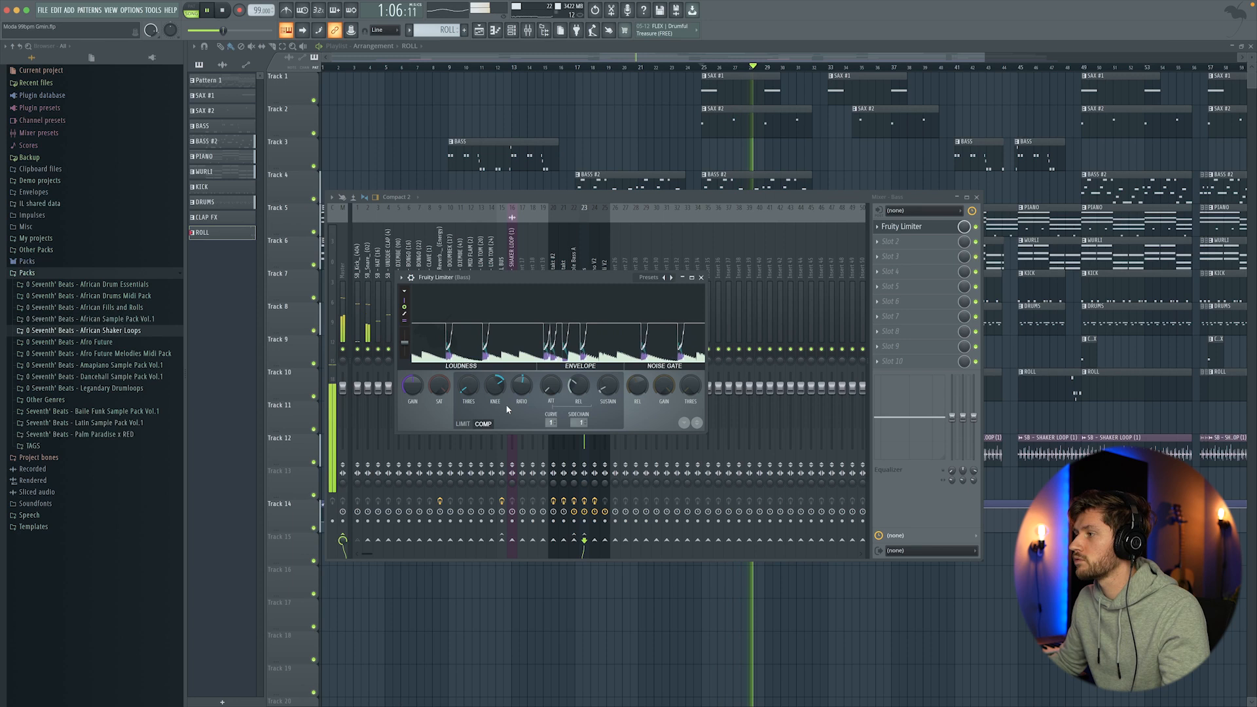
- Listen to the arrangement around bar 44, where the drums and shaker drop out before bar 45
key("space")
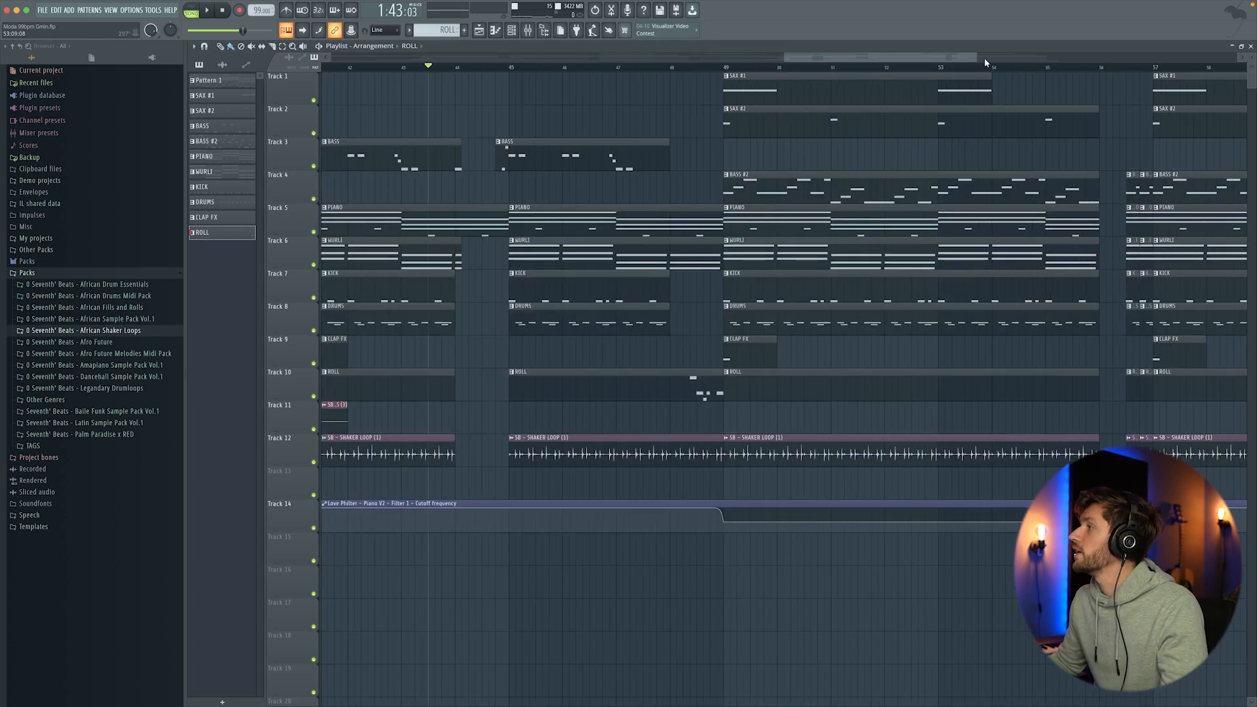
left_click_drag(980, 57, 896, 62)
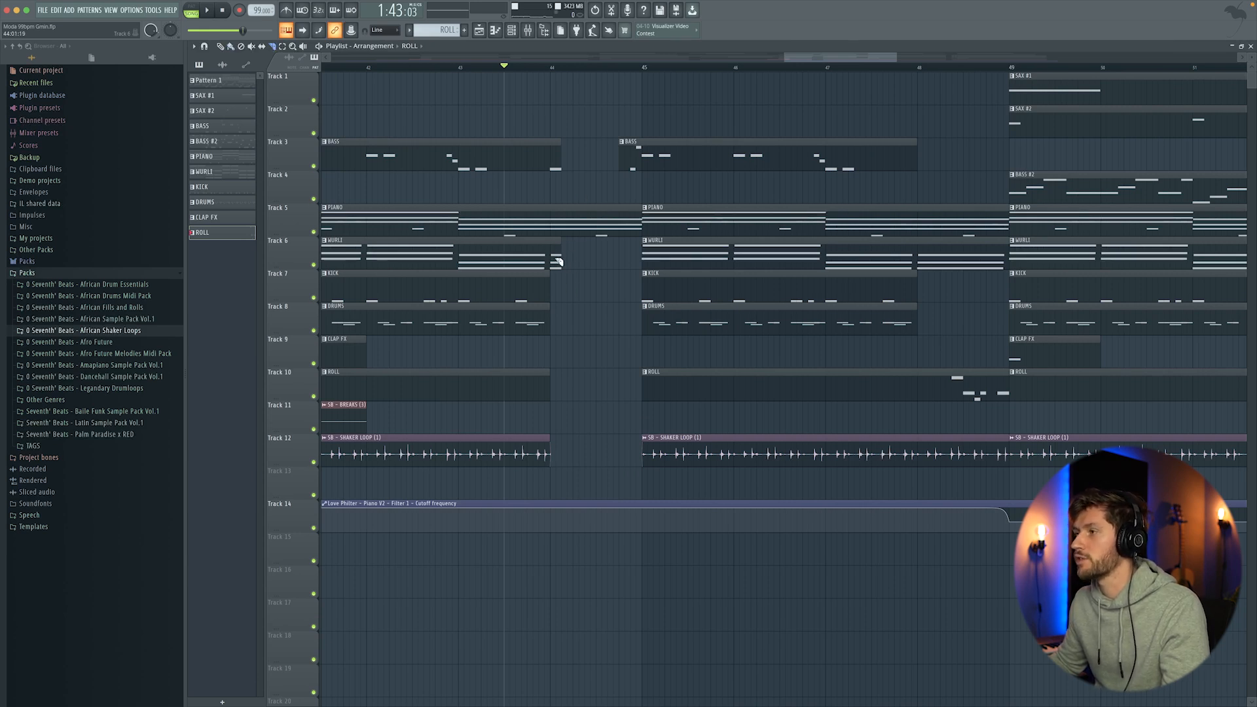
key("space")
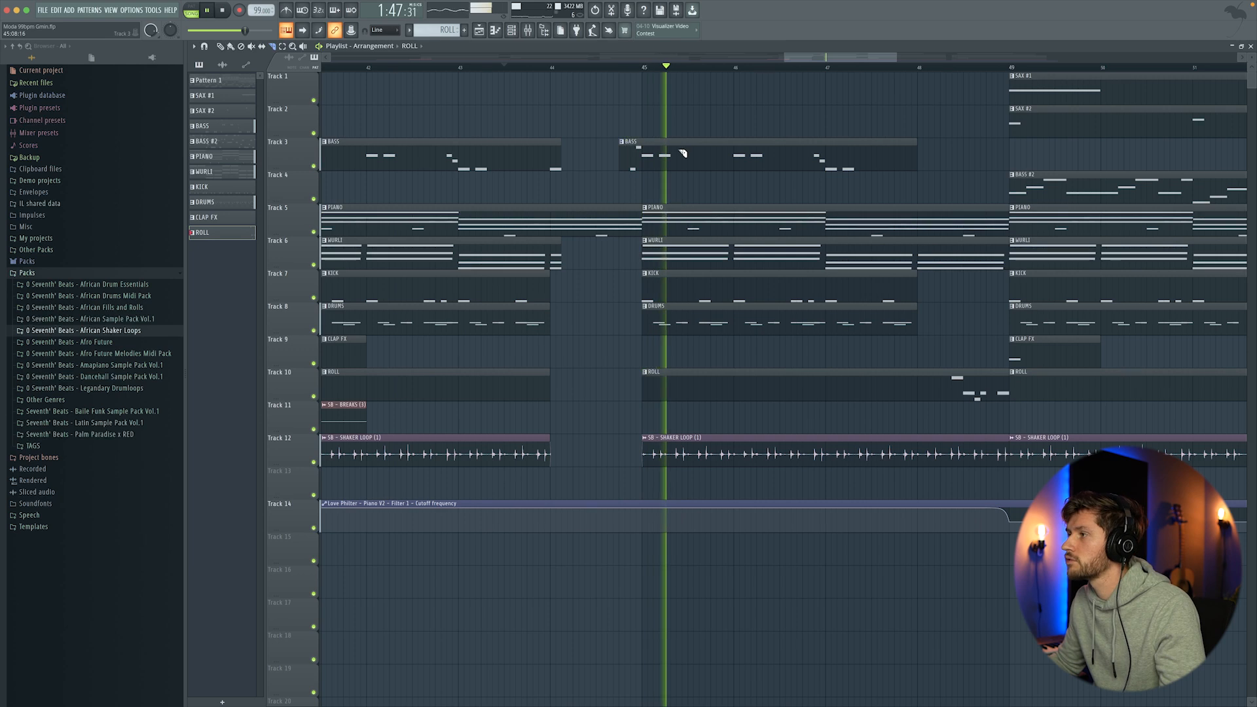
key("space")
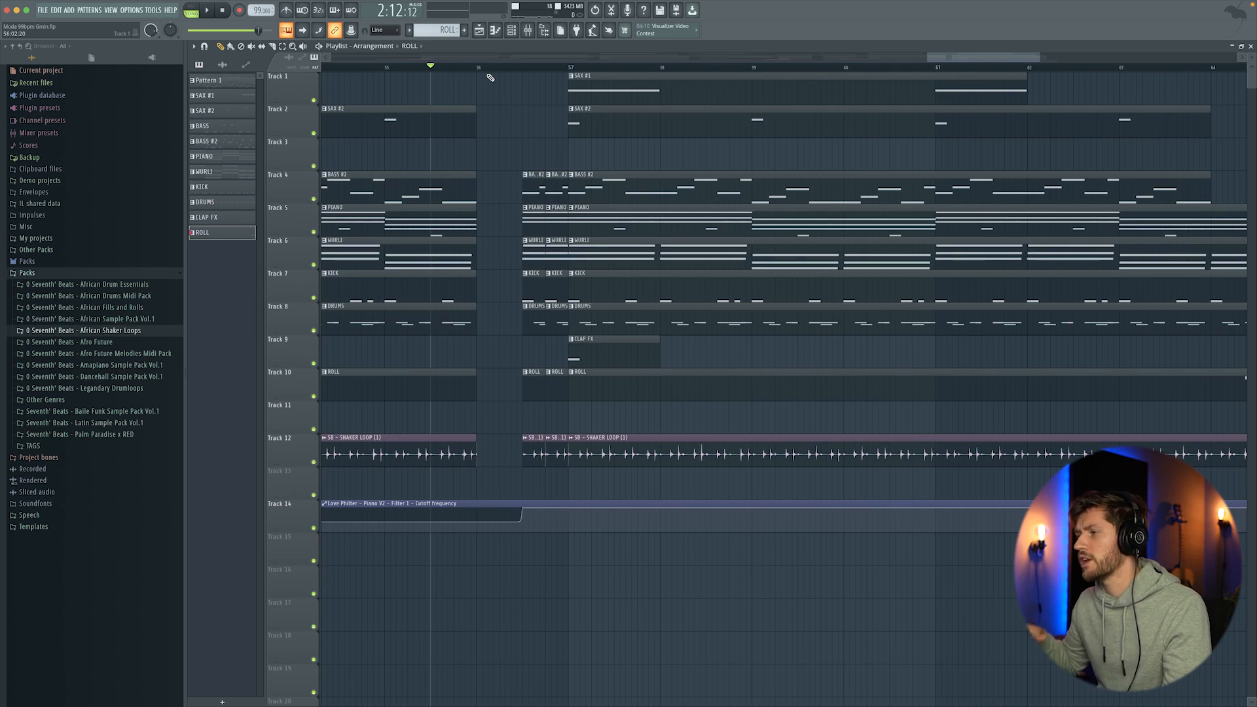
- Play the break before bar 57 and try slicing the bass, keys and drum clips just after bar 57
key("space")
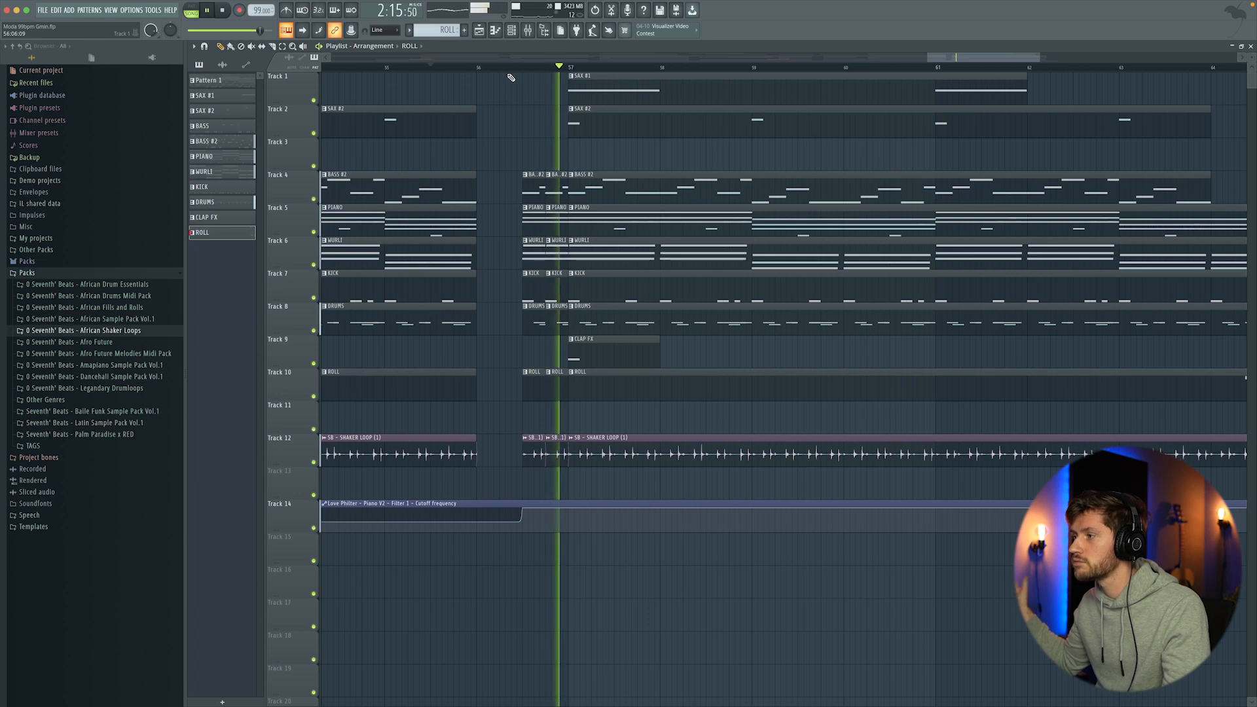
key("space")
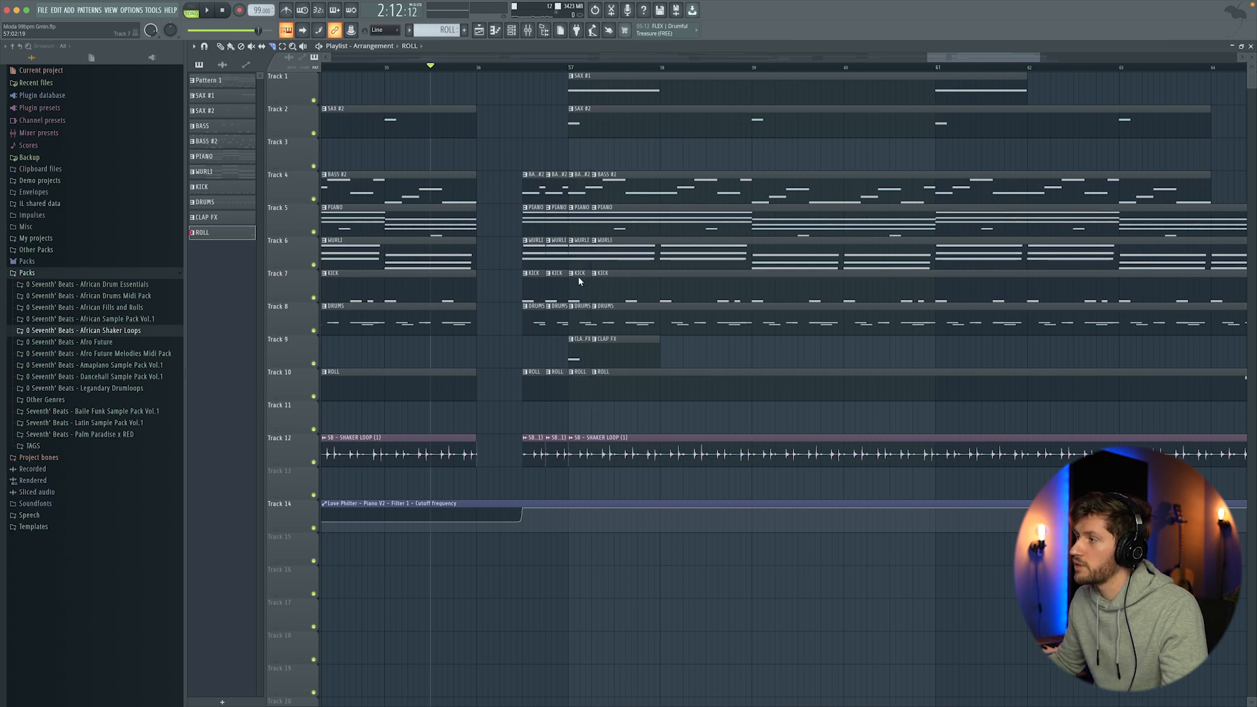
left_click_drag(584, 152, 622, 357)
right_click(663, 154)
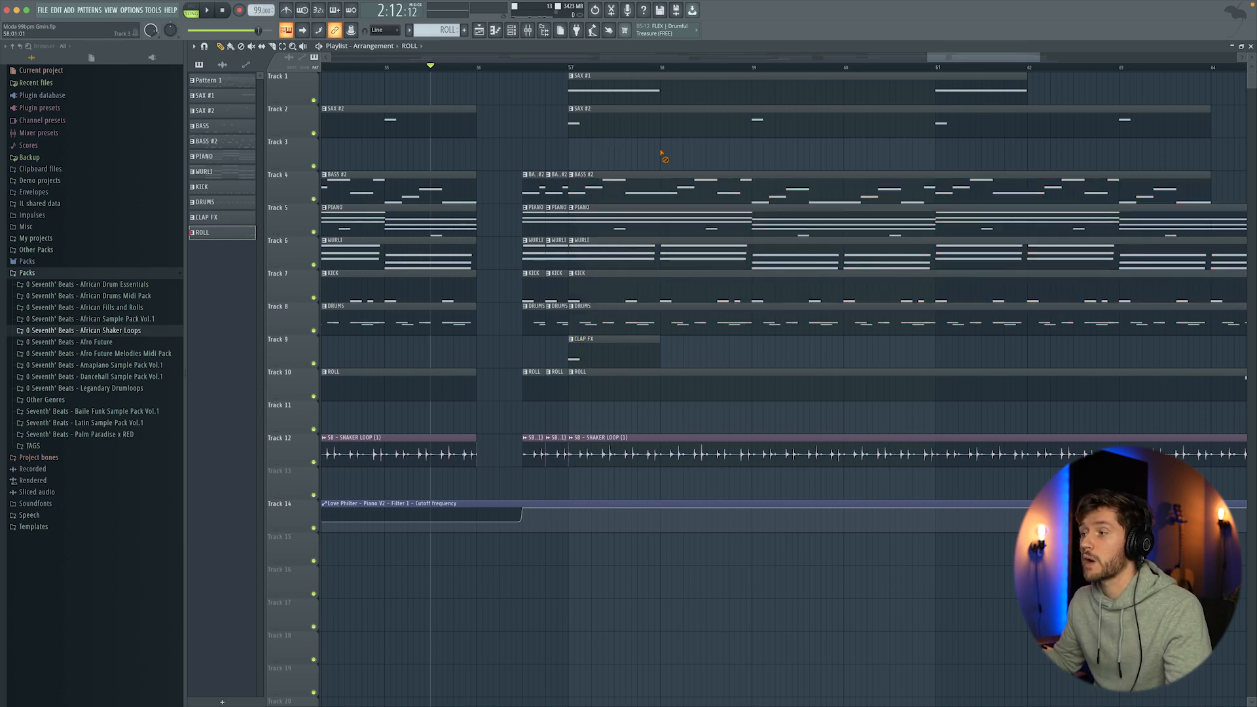
- Play the arrangement from bar 55 into its last section and examine it up to the ending
key("space")
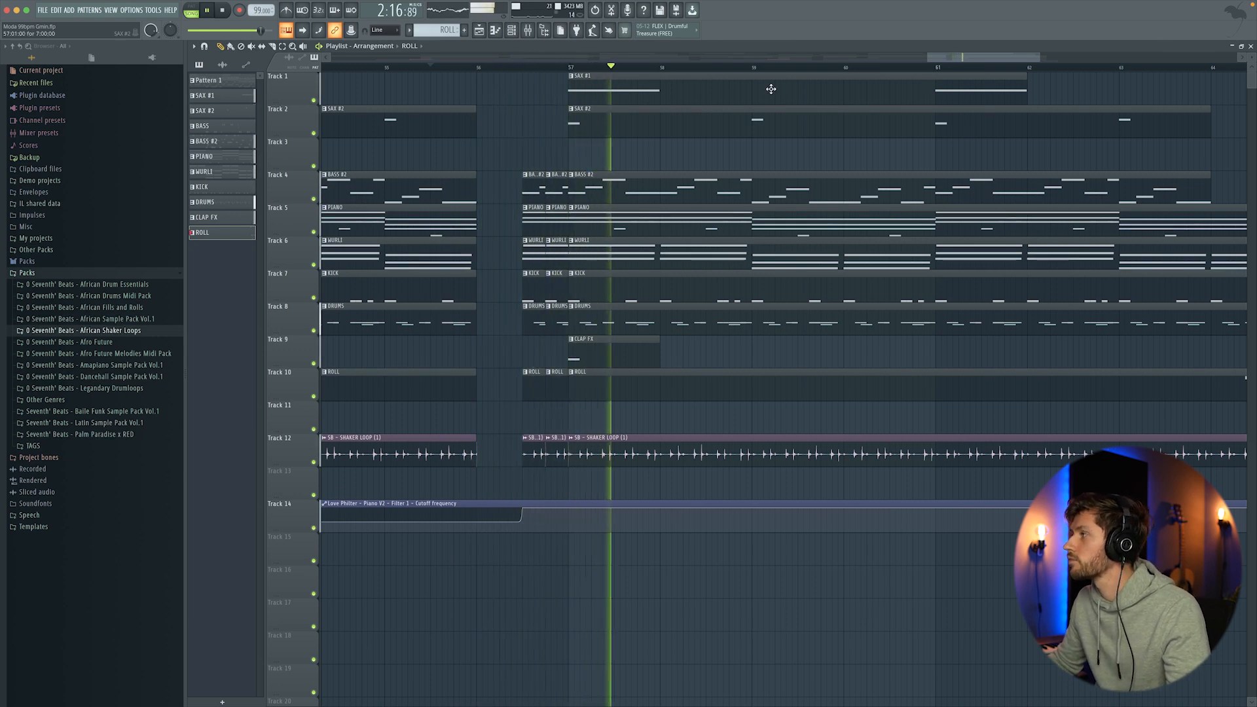
left_click_drag(1041, 56, 1121, 56)
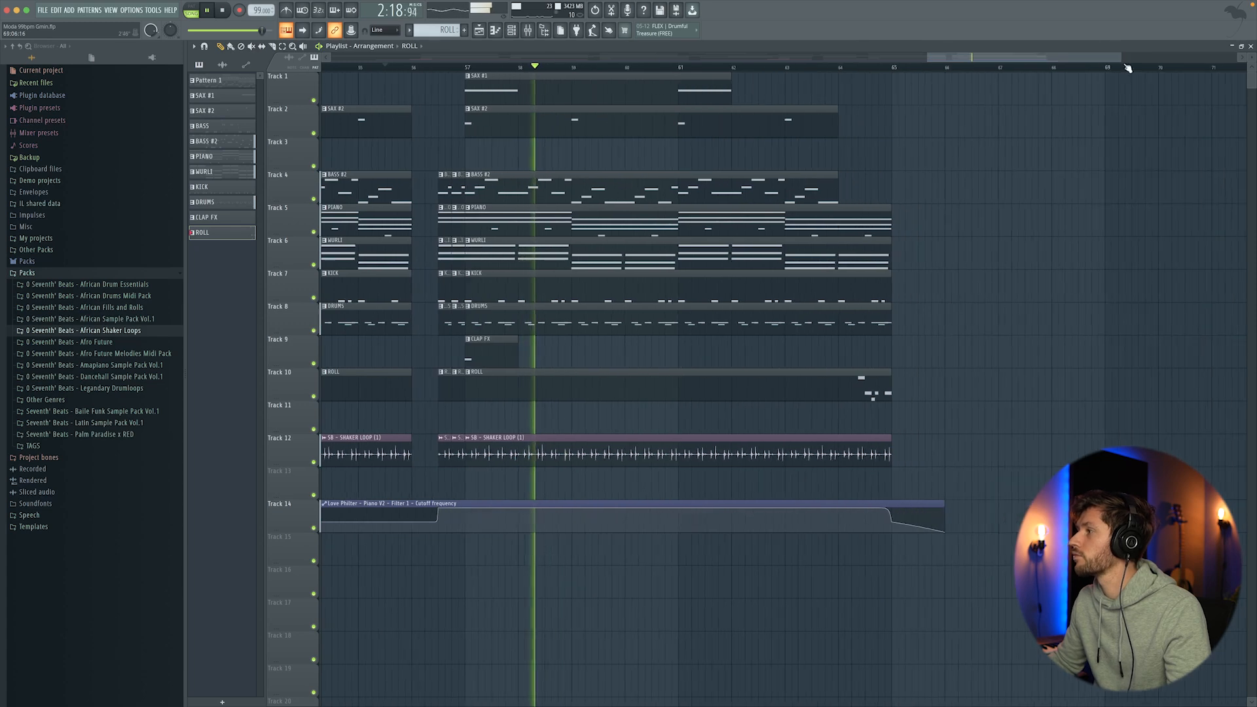